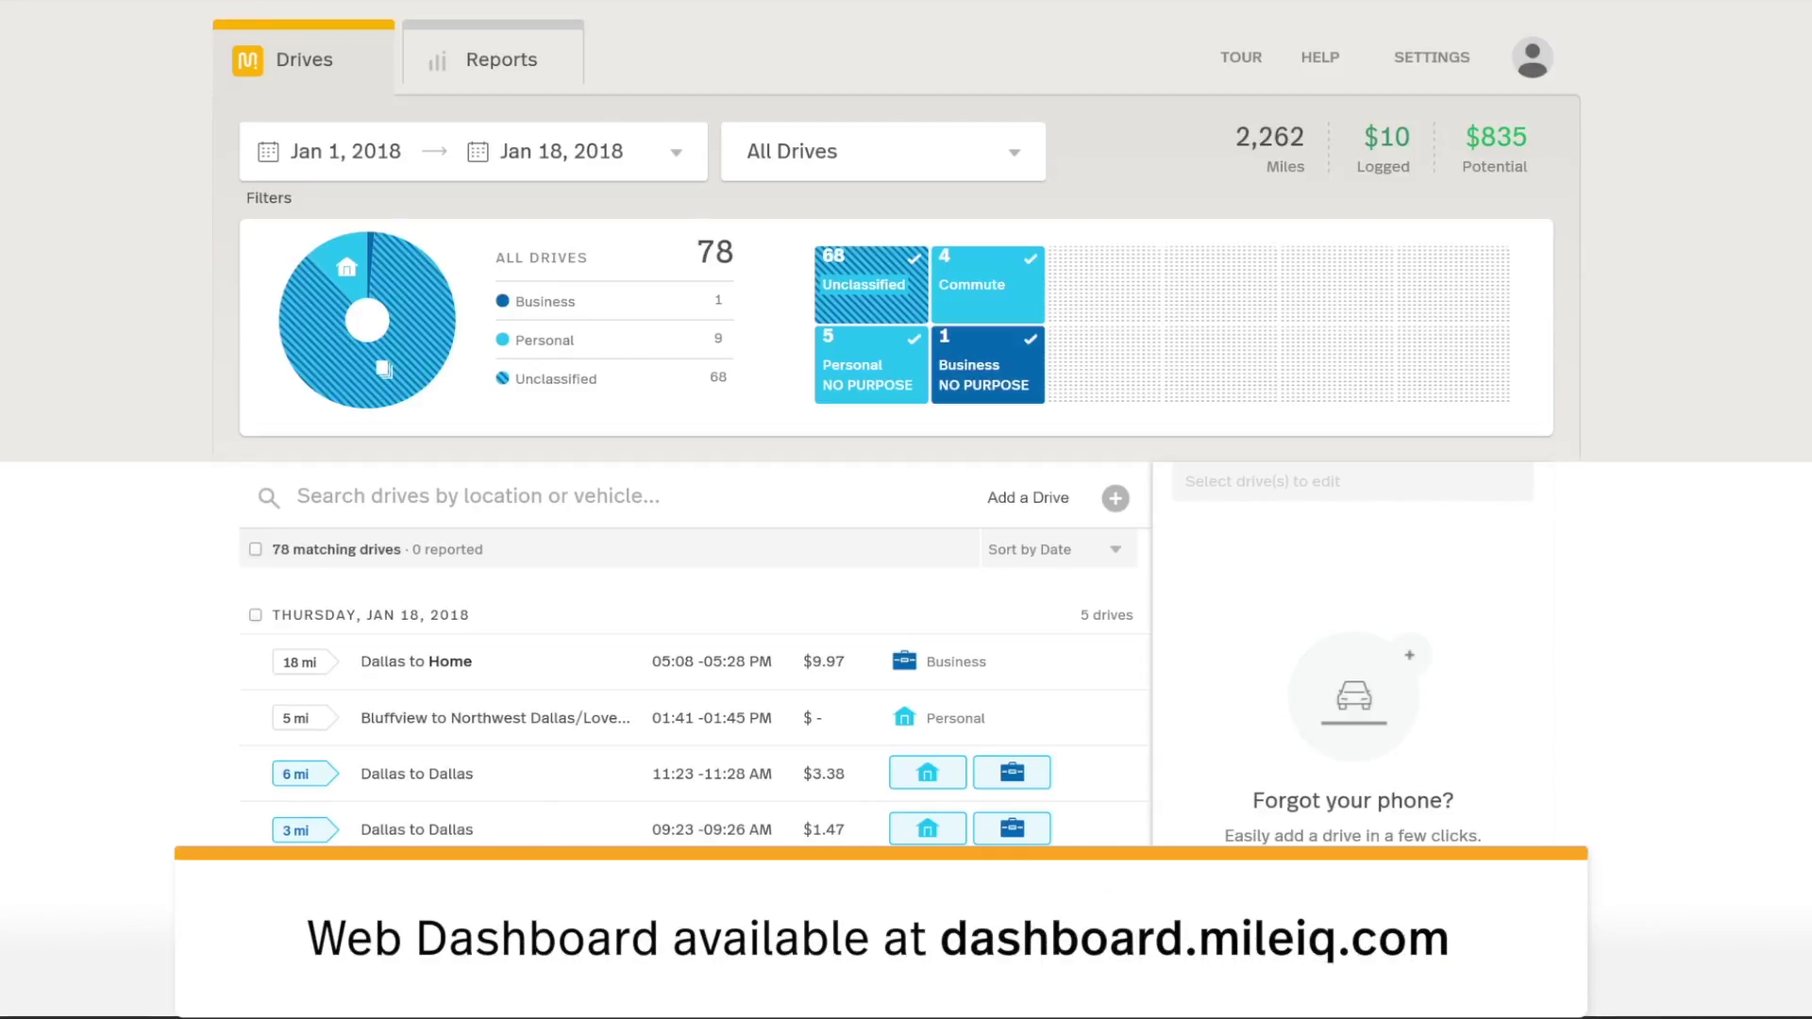
pyautogui.scroll(-3, 365, 499)
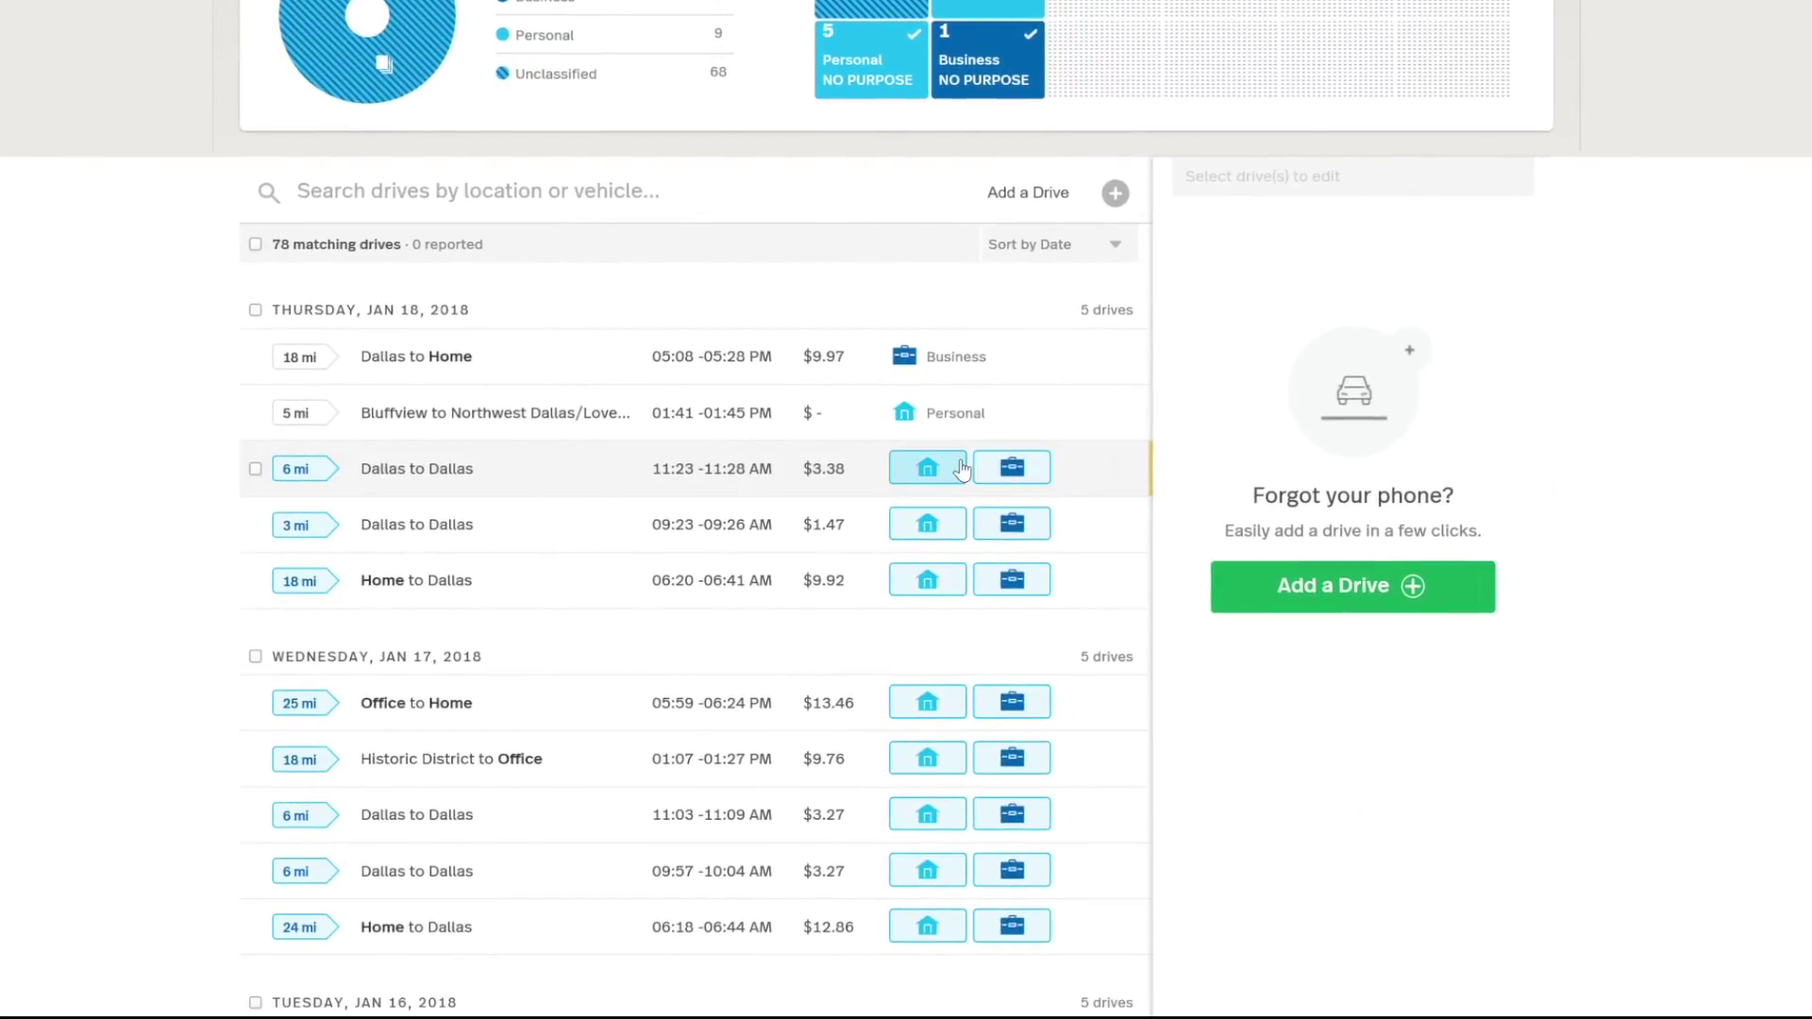
# Step: Set the 6-mile 11:23 AM Dallas to Dallas drive's purpose to Business
pyautogui.click(958, 469)
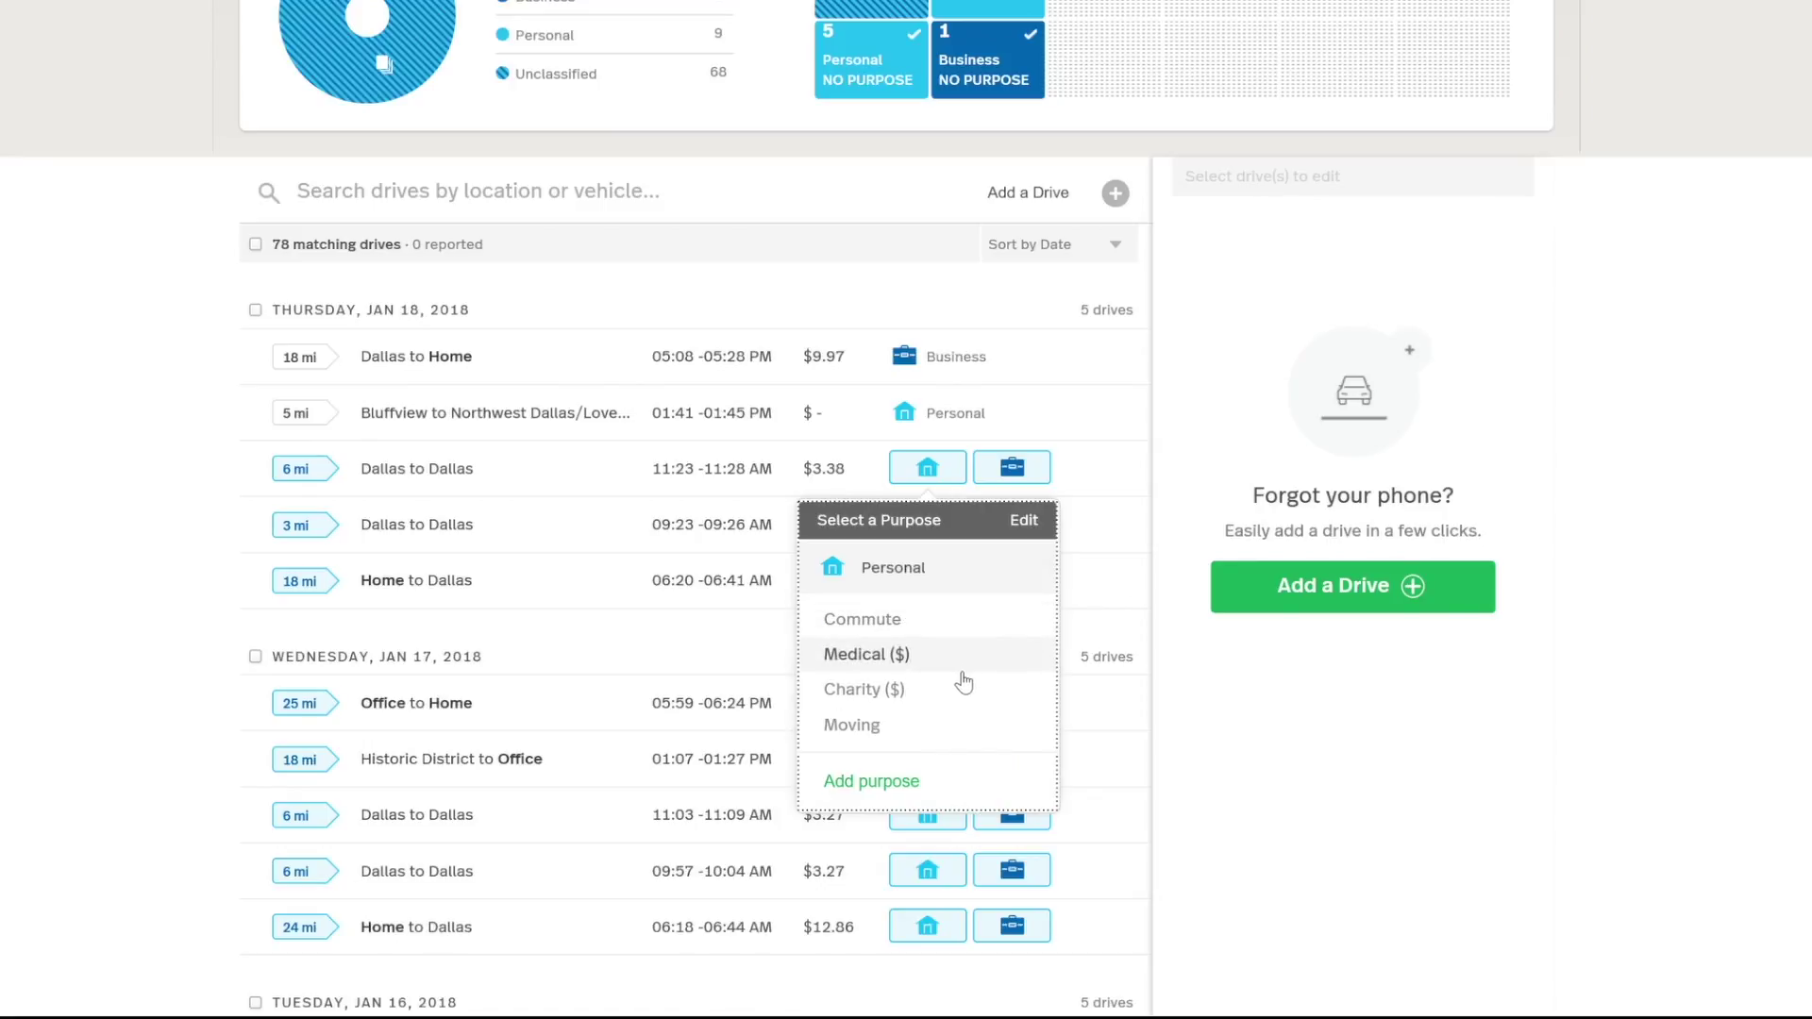
pyautogui.click(1008, 471)
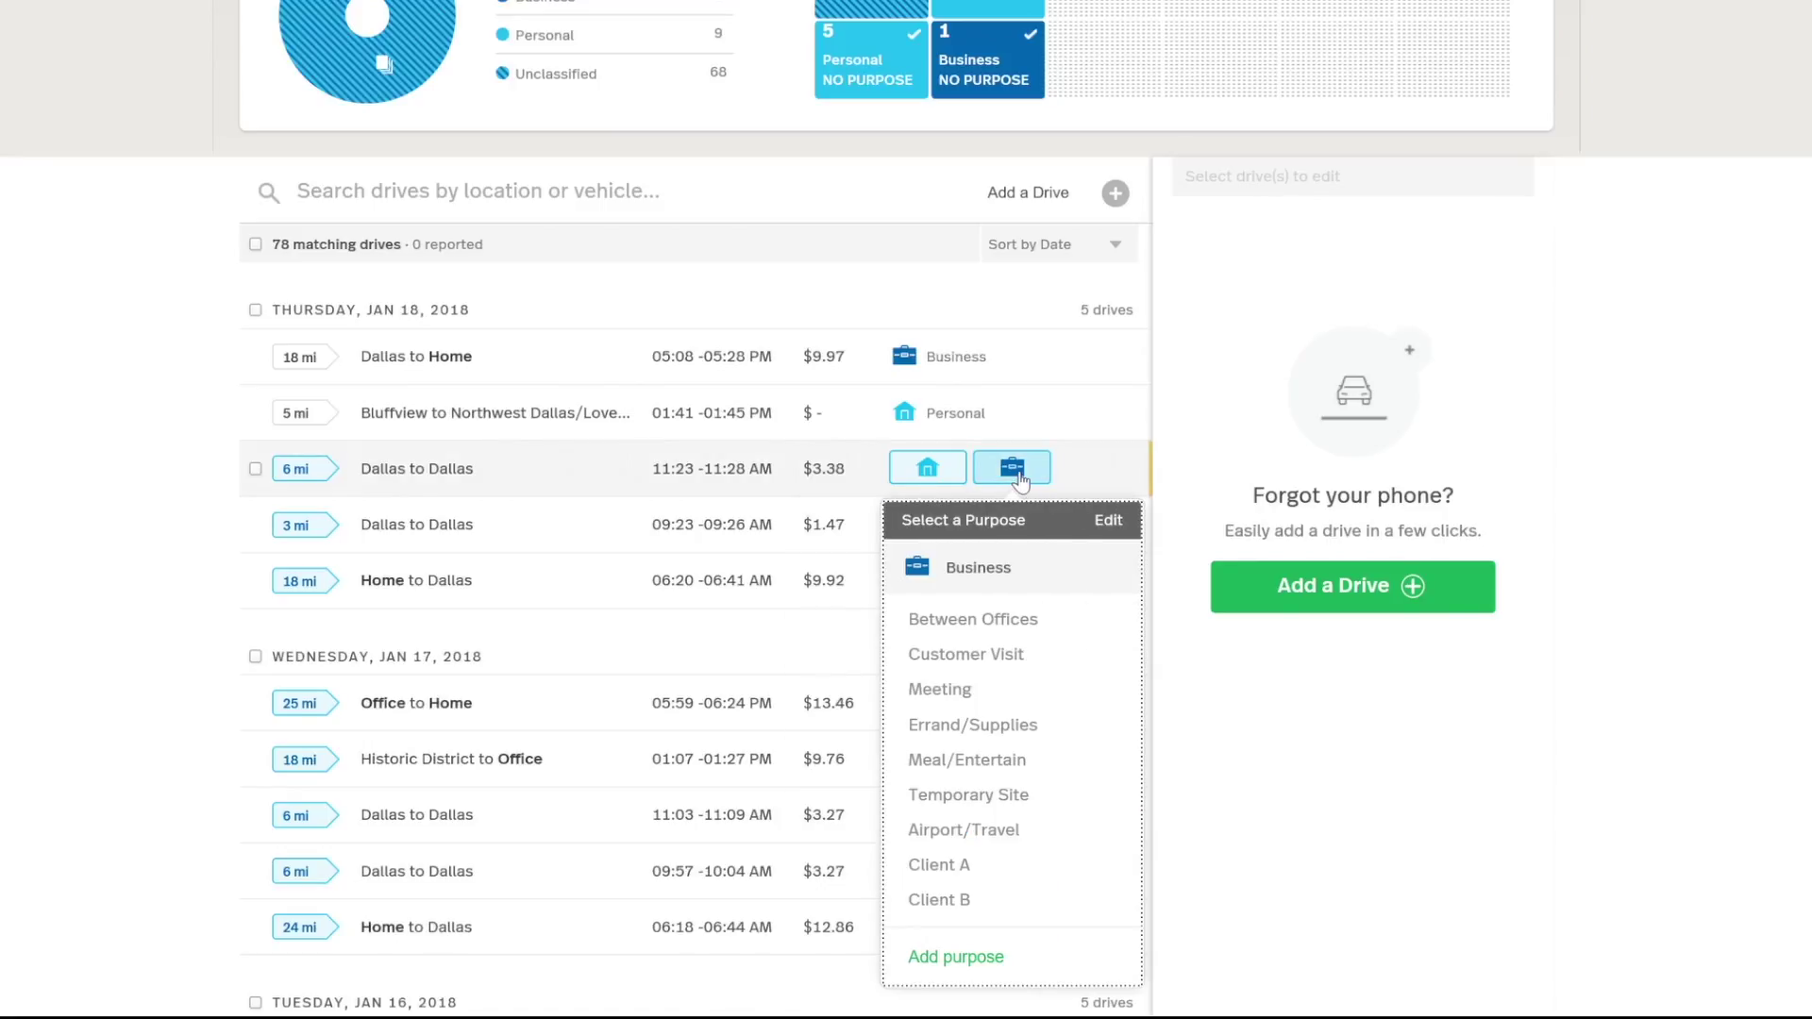
pyautogui.click(1001, 584)
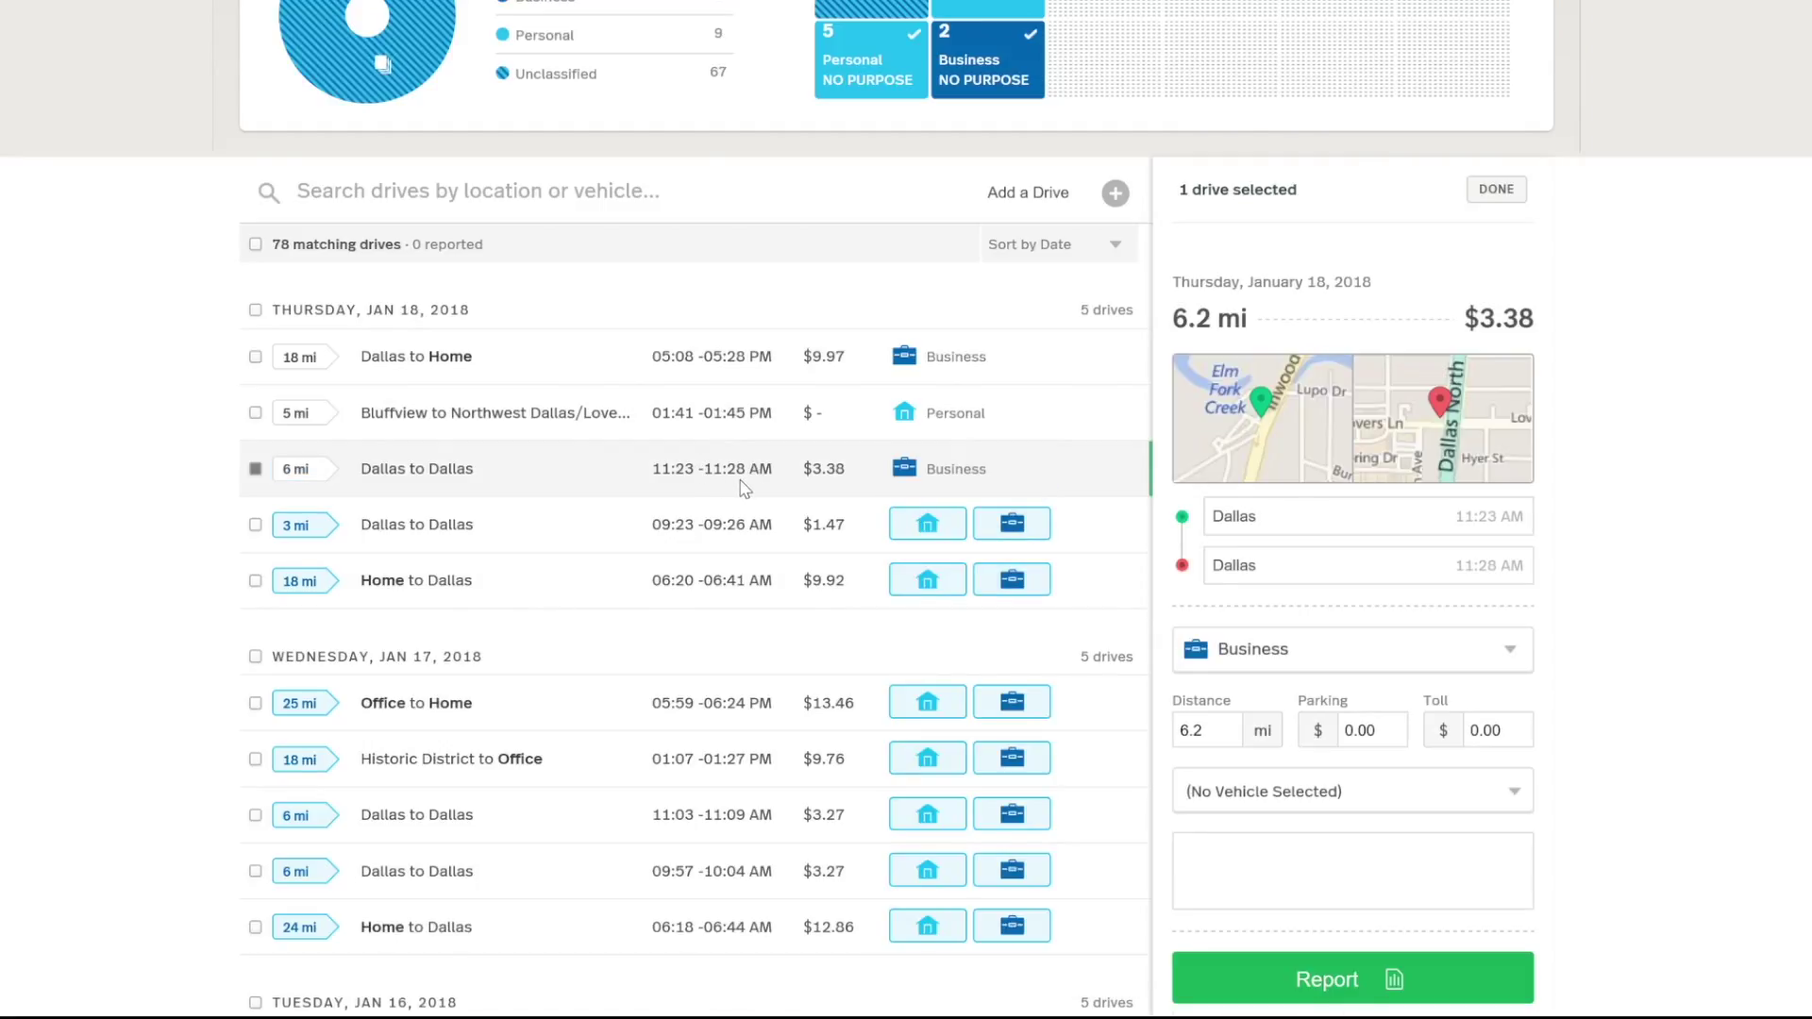
# Step: Open the Bluffview to Love Field drive and check its enlarged route map
pyautogui.click(815, 427)
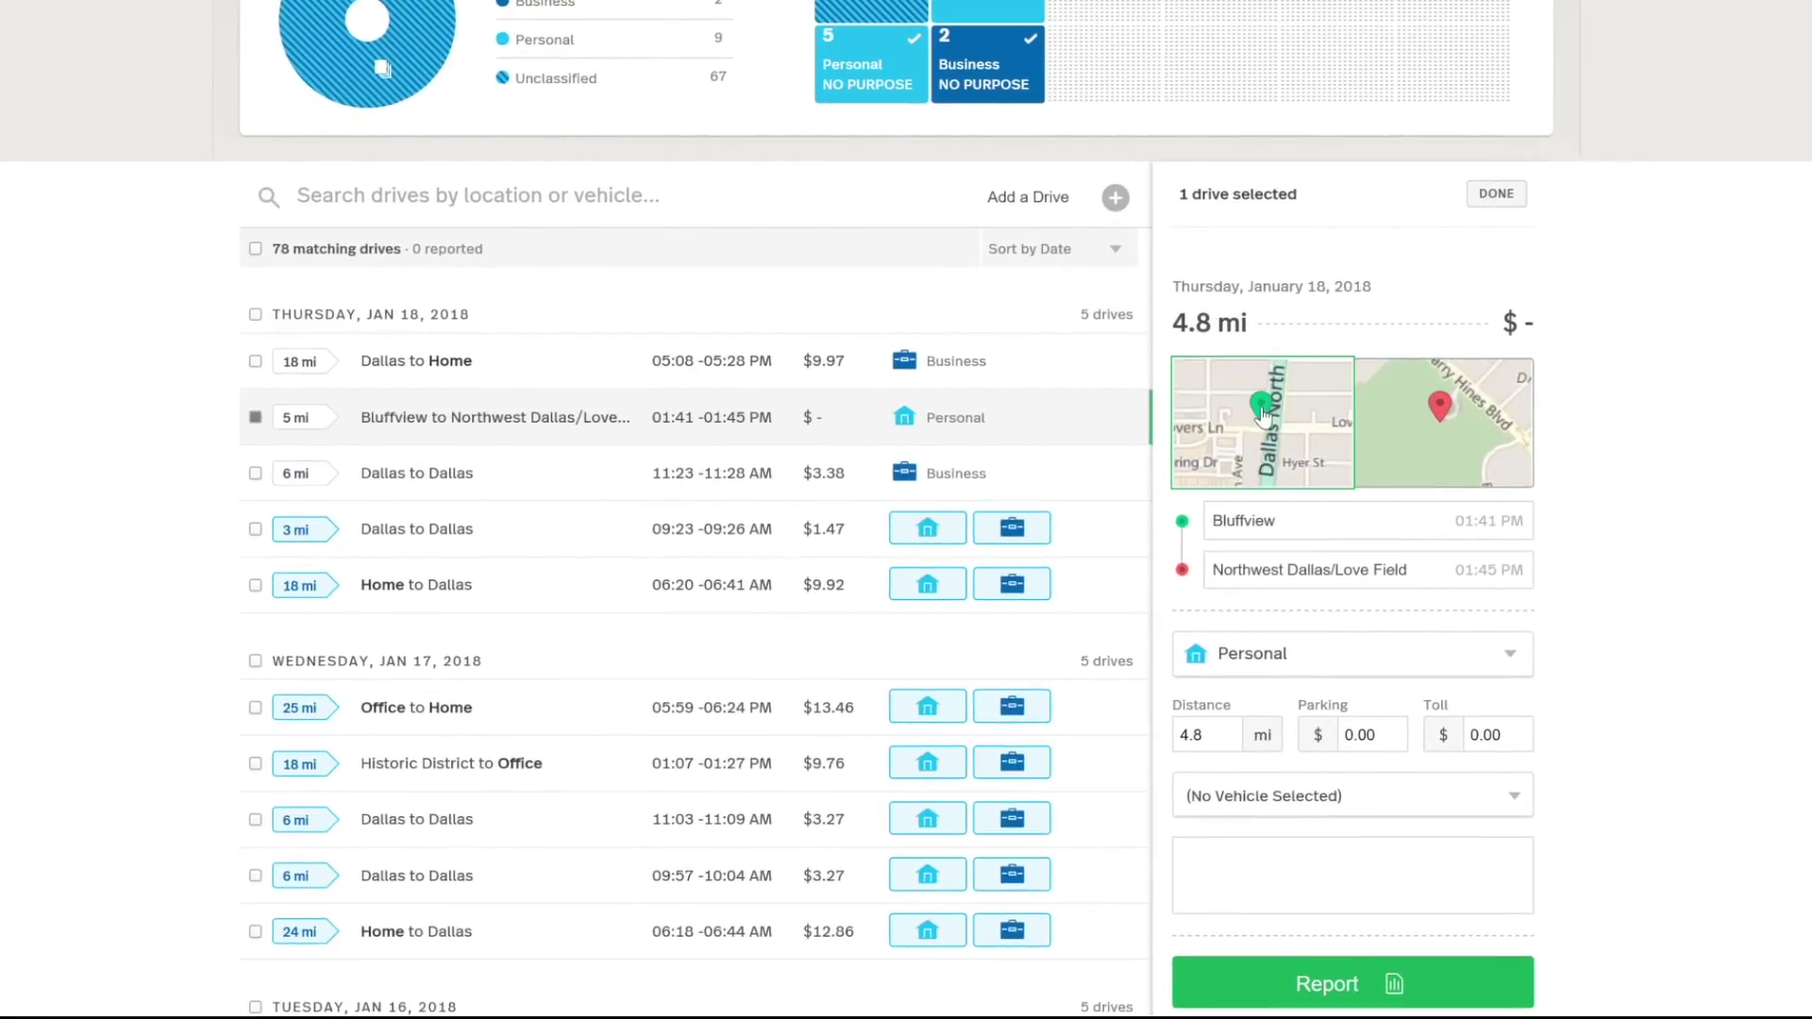
pyautogui.click(1255, 412)
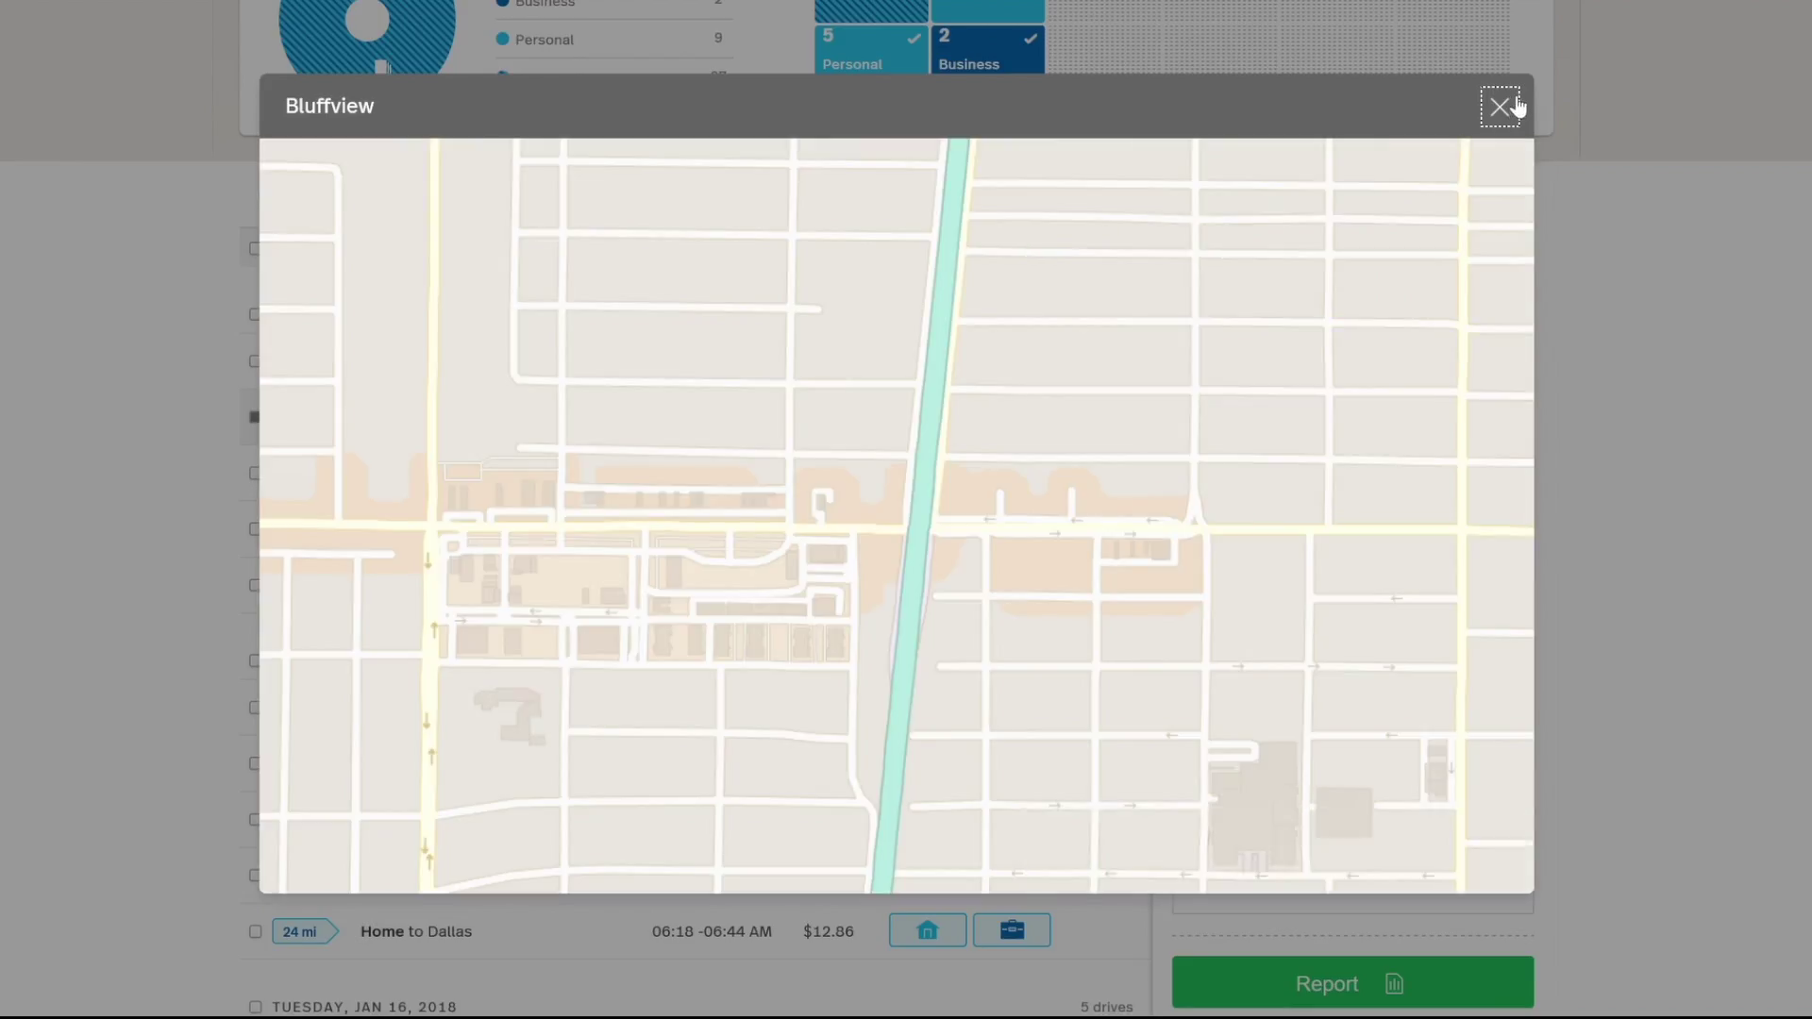
pyautogui.click(1503, 107)
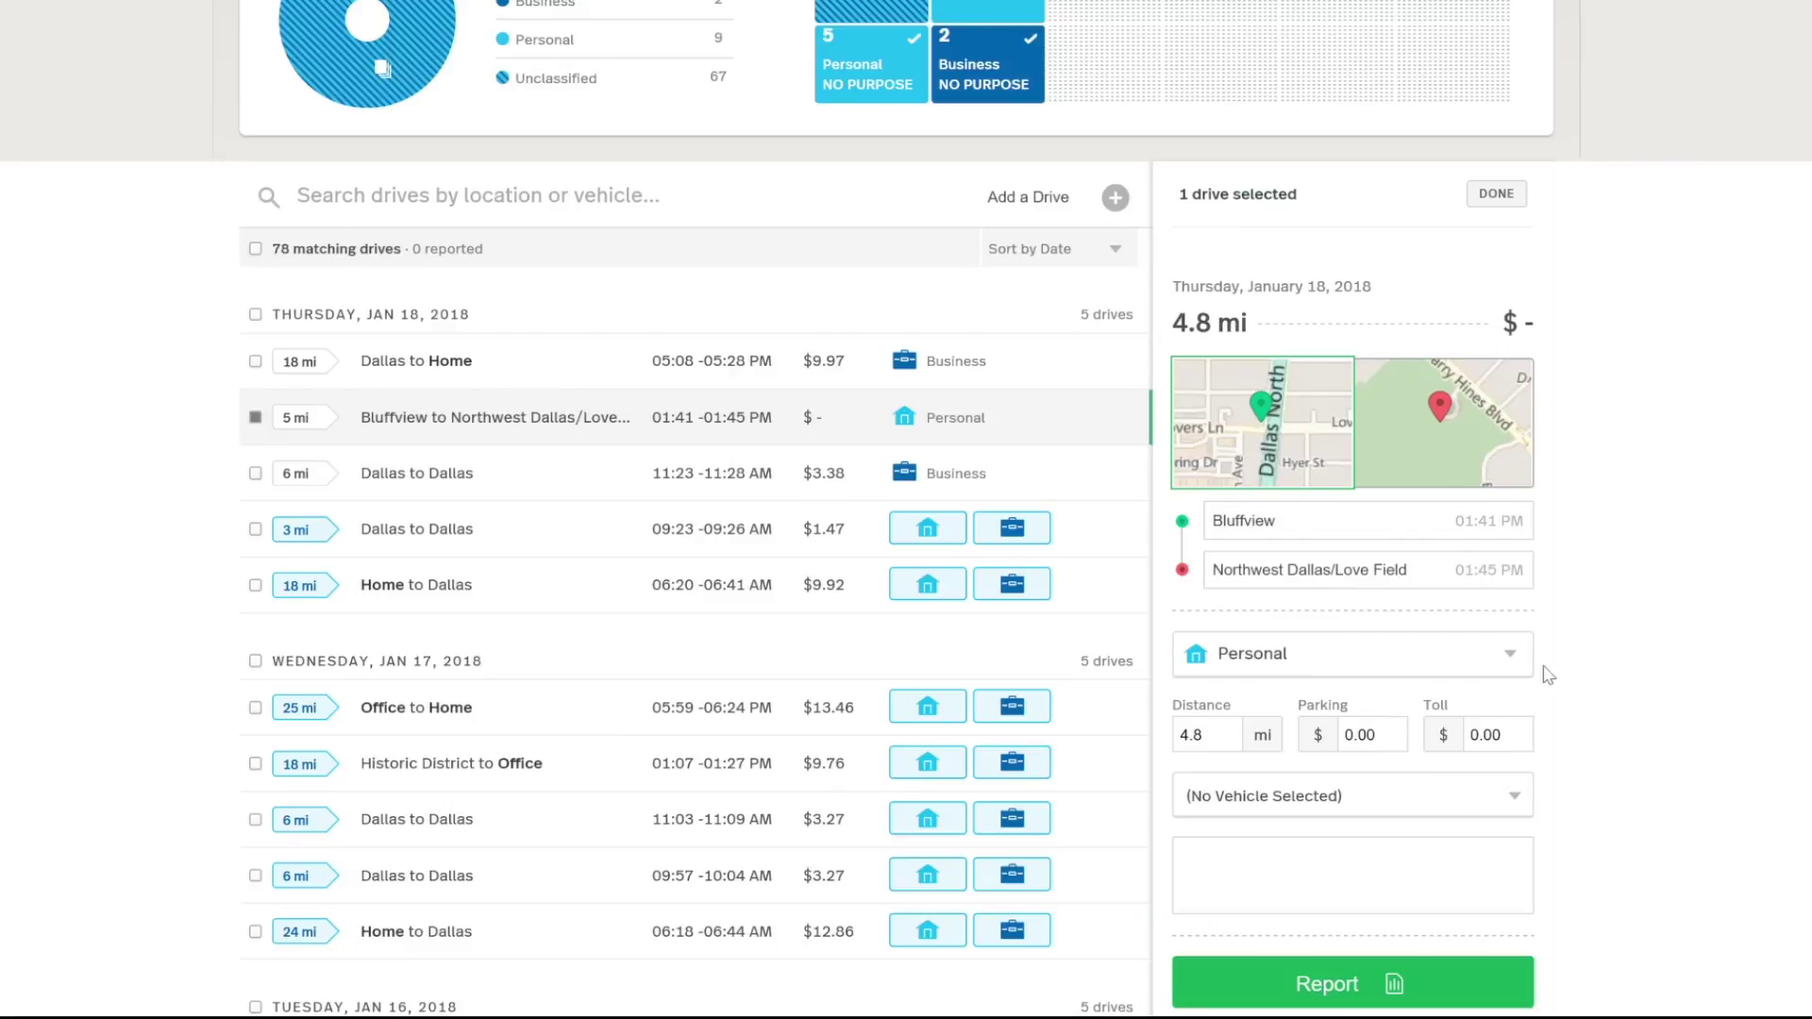
# Step: Change the drive's purpose to Business and add a client follow-up note
pyautogui.click(1461, 661)
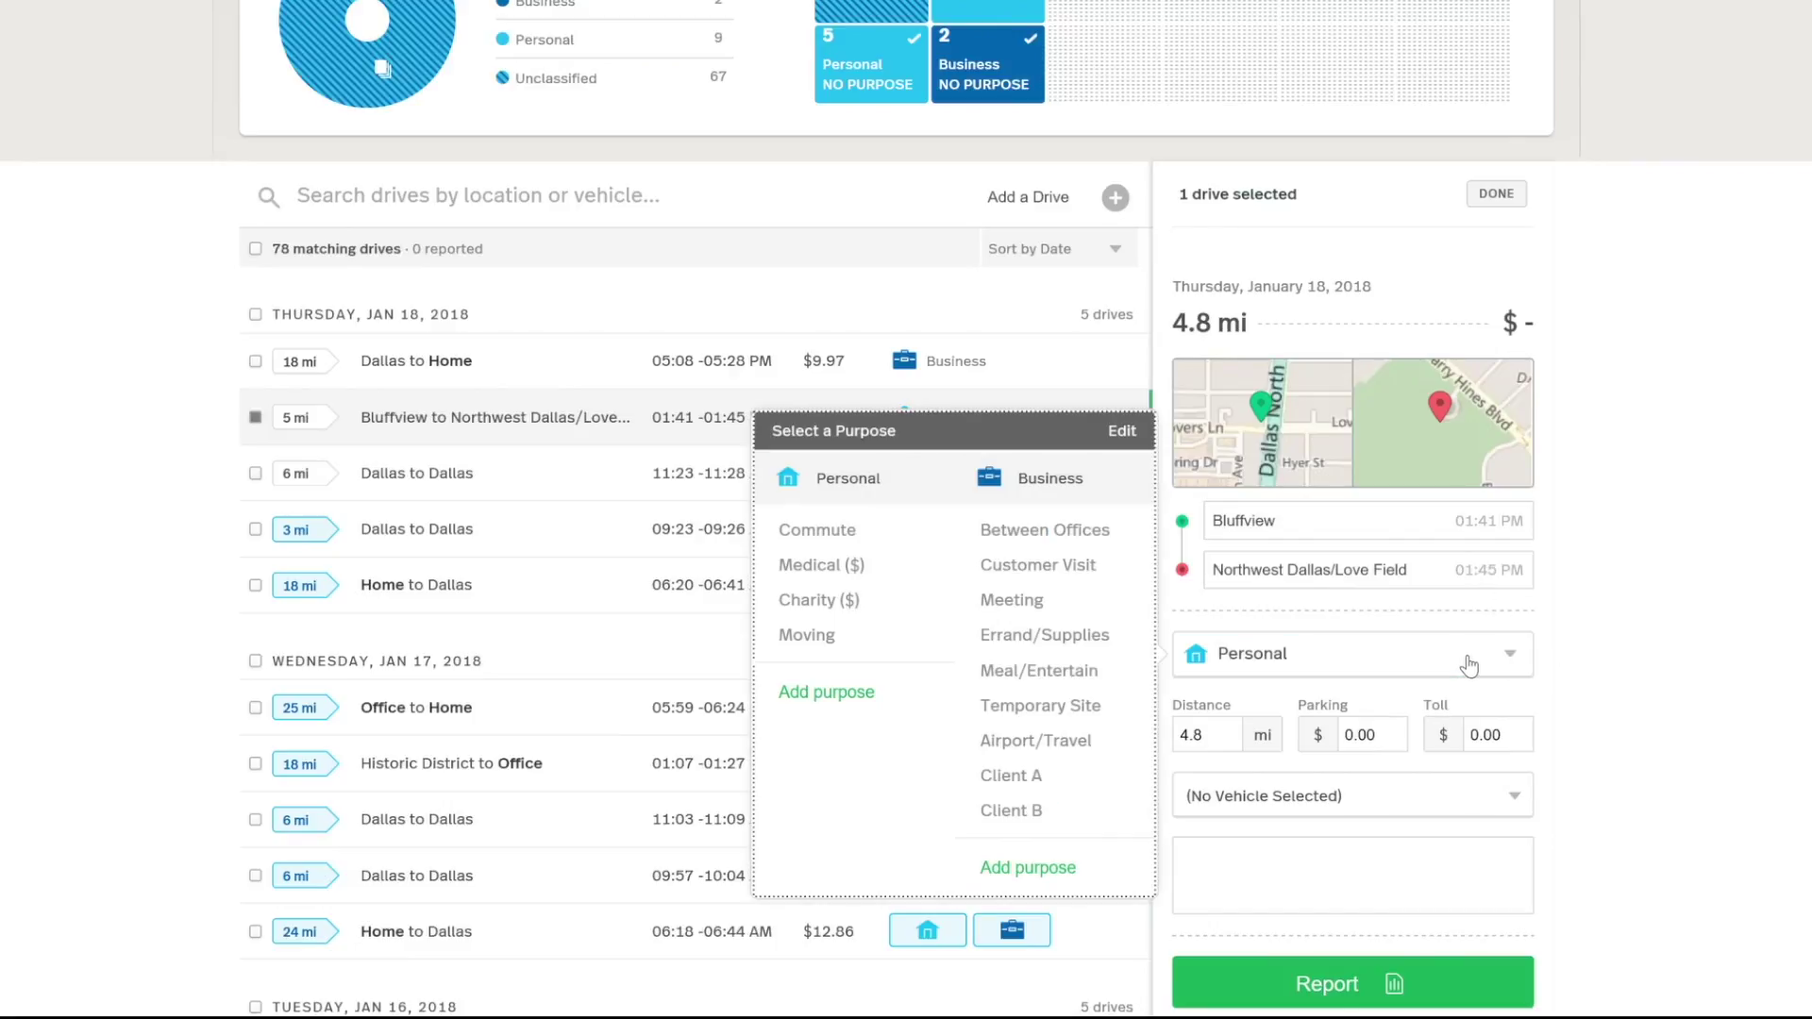
pyautogui.click(1051, 482)
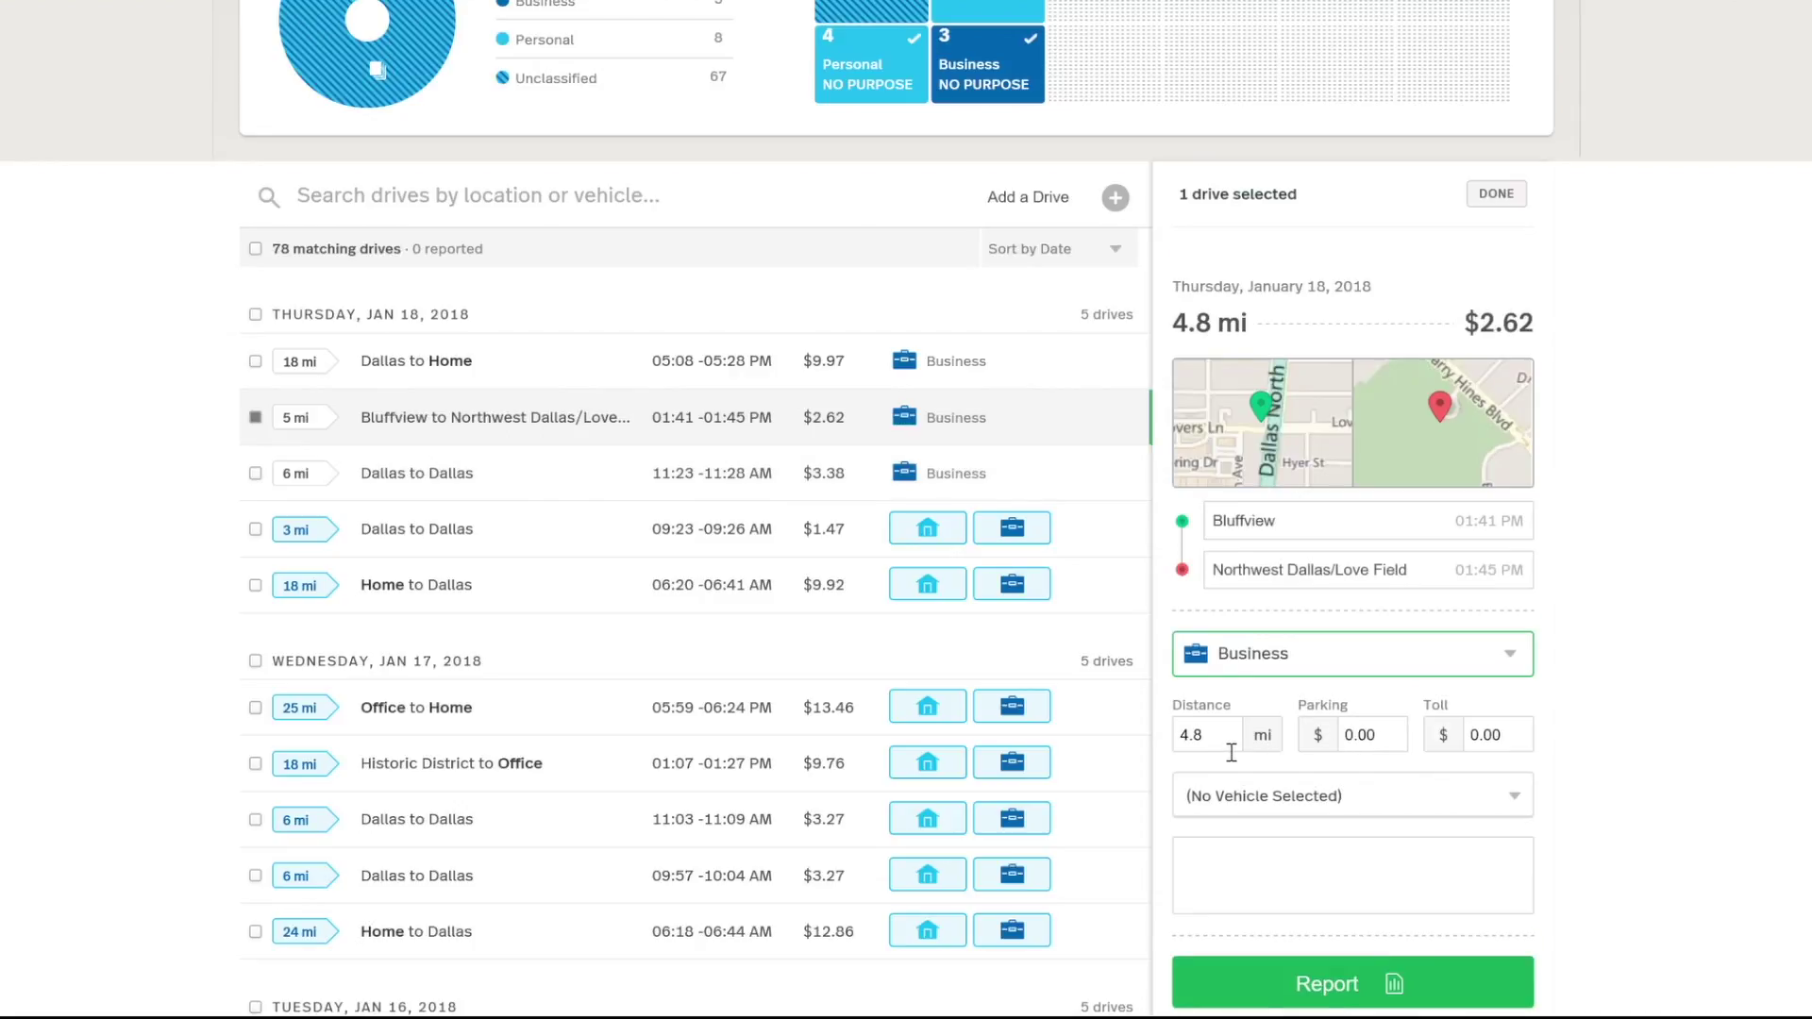
pyautogui.click(1400, 869)
pyautogui.write('need to follow ')
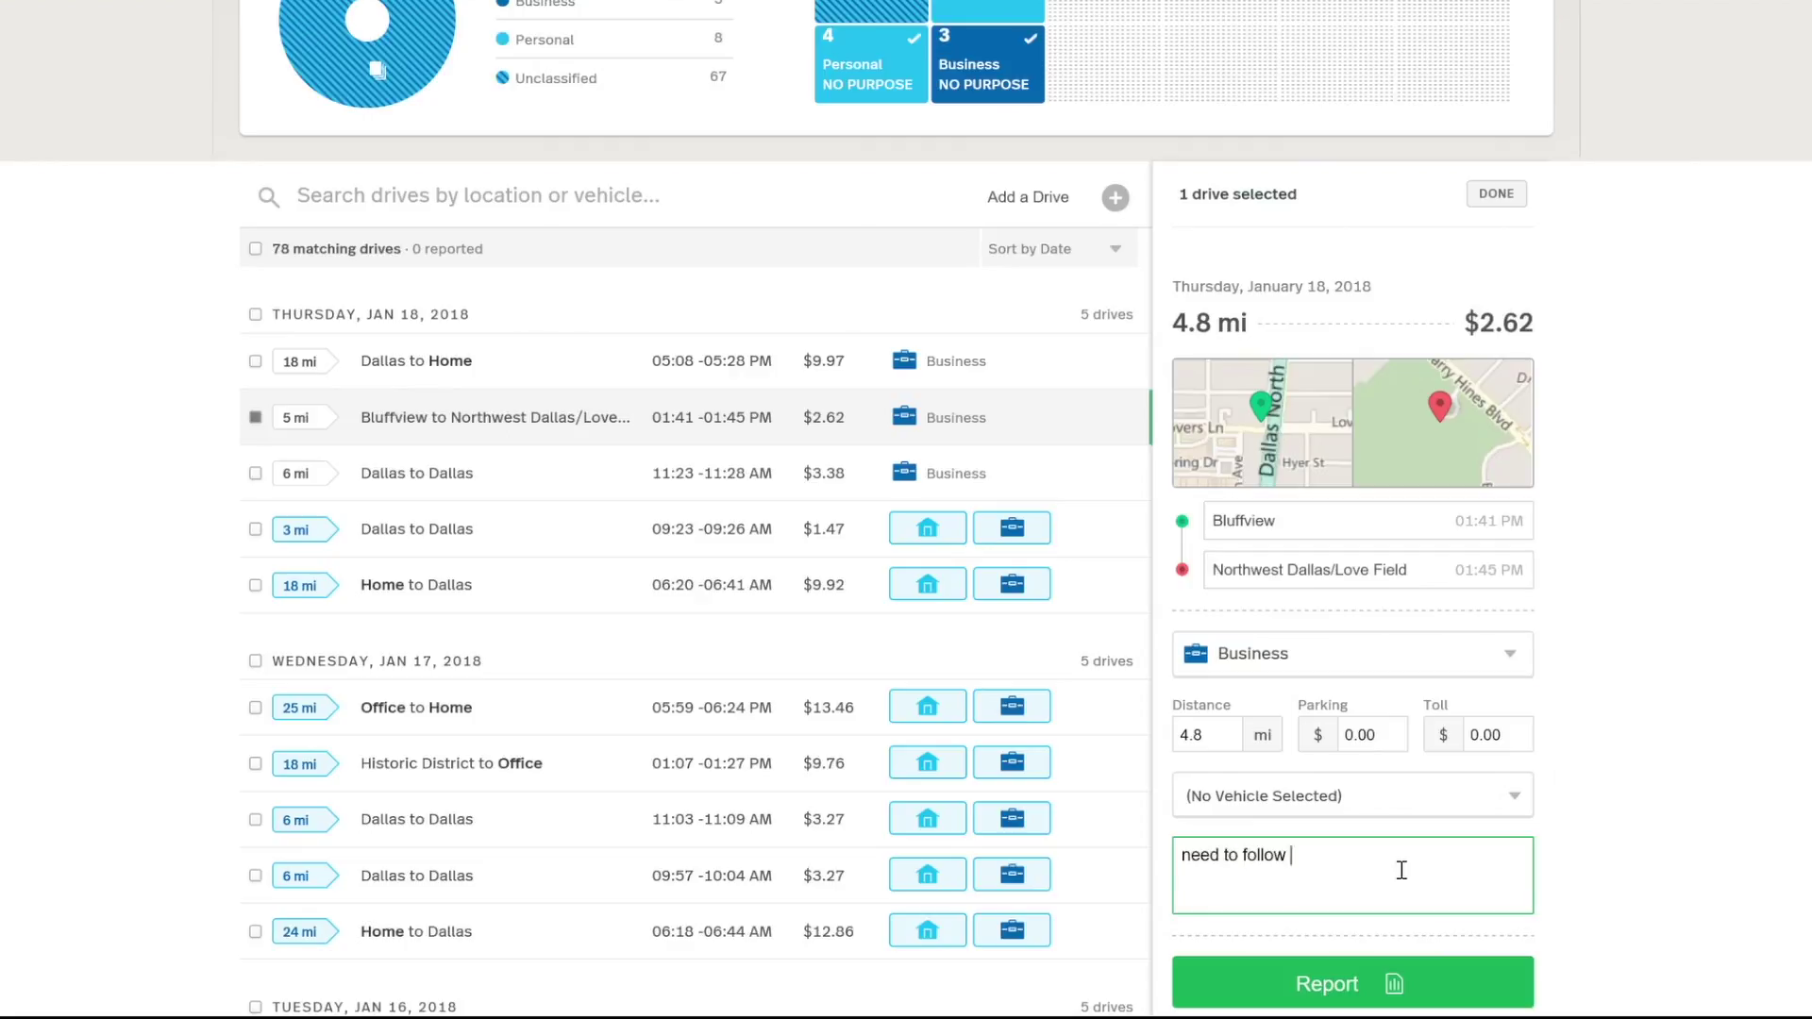
pyautogui.write('up with client')
pyautogui.click(1689, 864)
pyautogui.scroll(-2, 1689, 864)
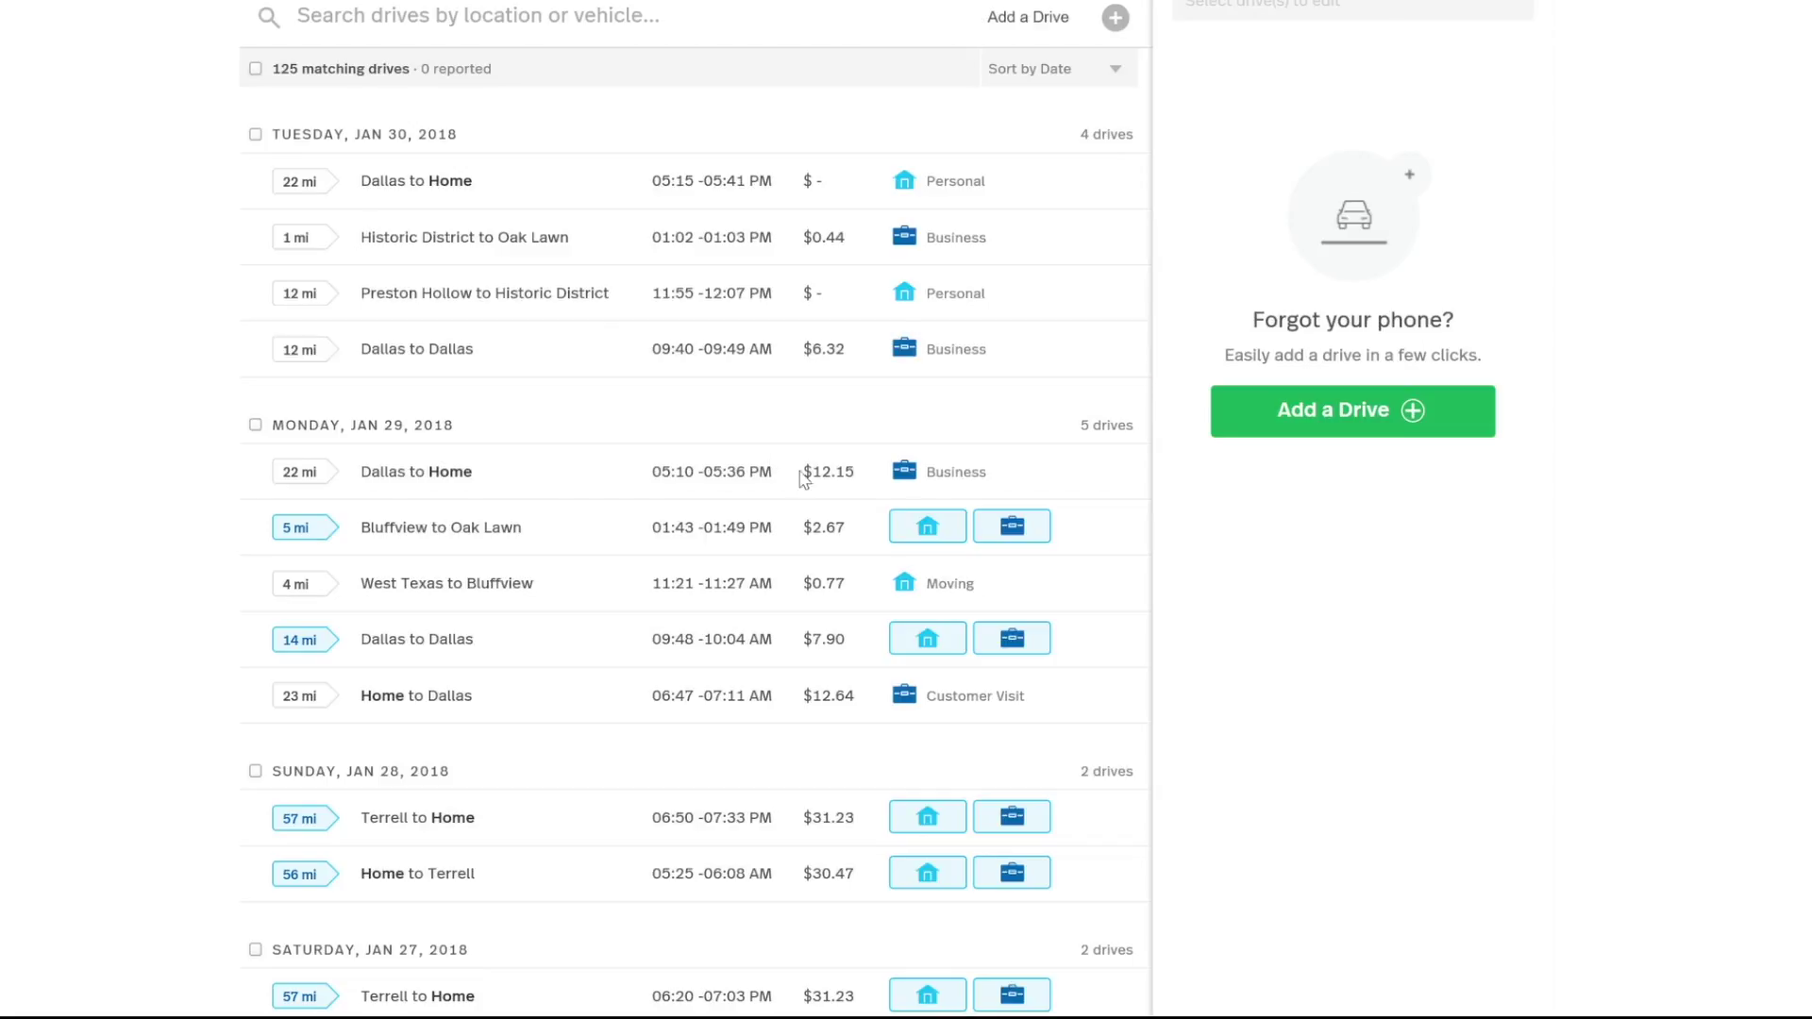
# Step: Create the Client 1 business purpose and apply it to the Bluffview to Oak Lawn drive
pyautogui.click(1055, 539)
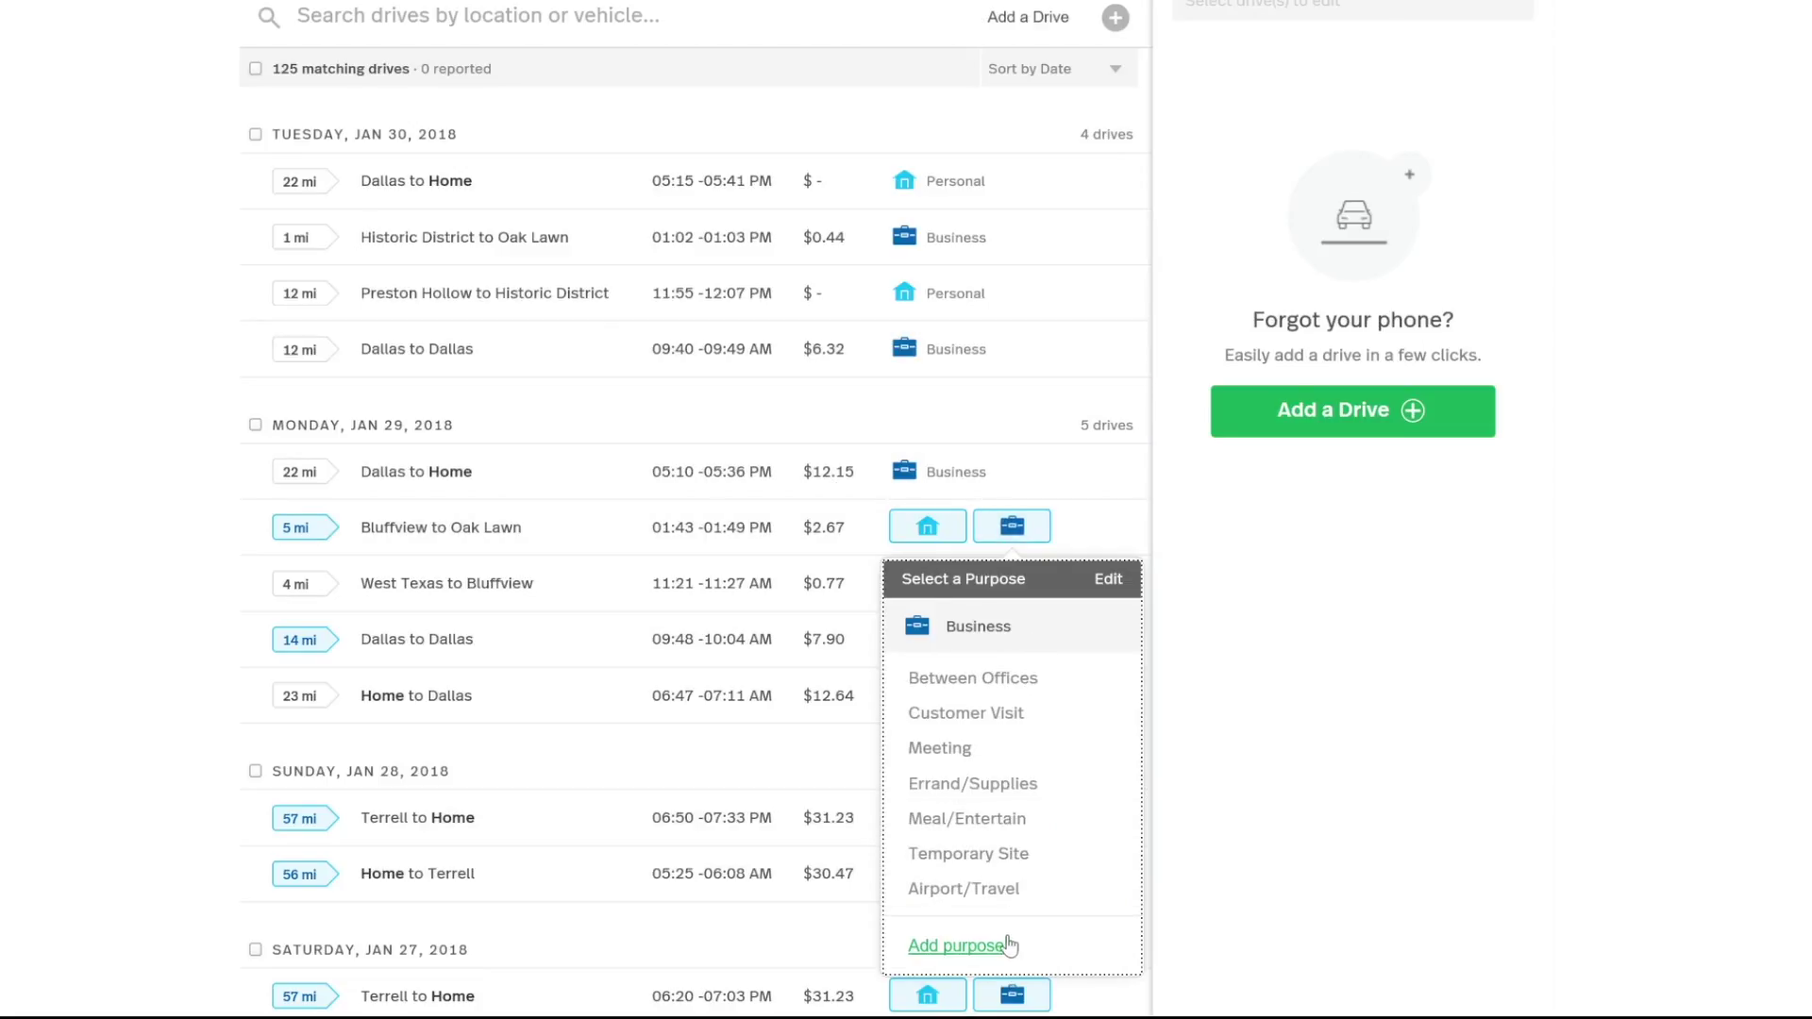
pyautogui.click(978, 947)
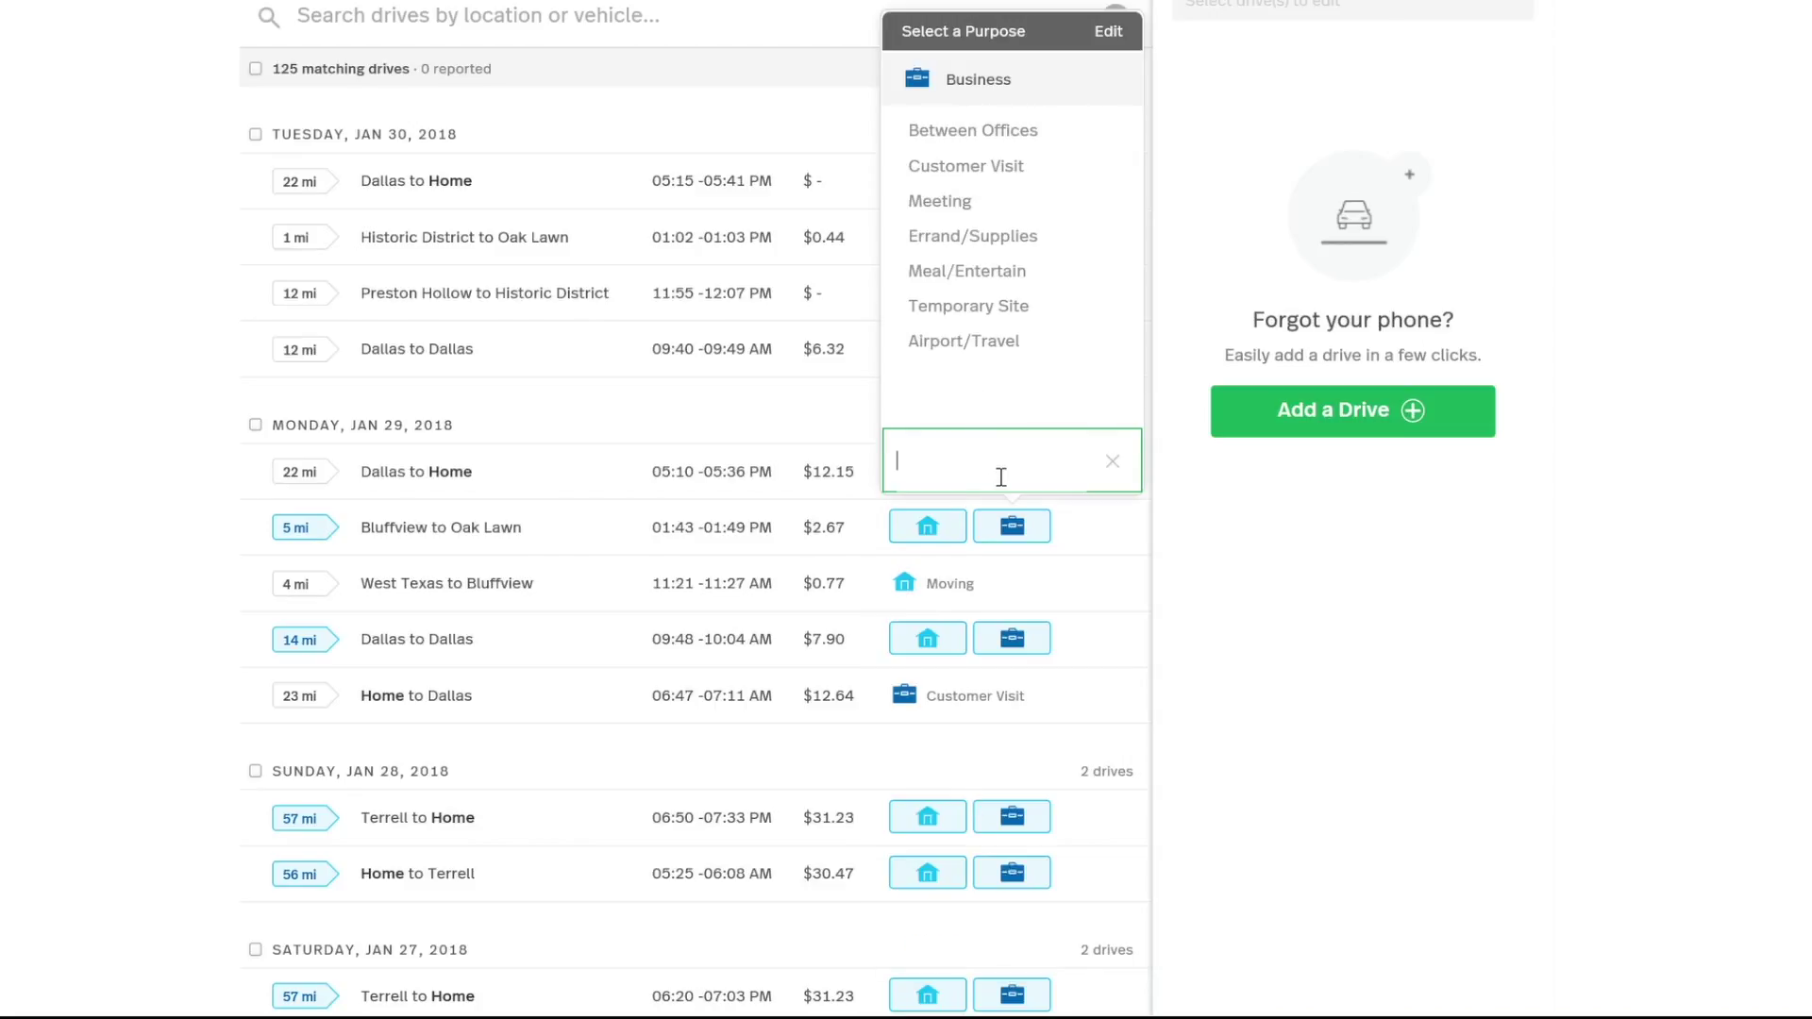
pyautogui.write('Client 1')
pyautogui.click(1114, 464)
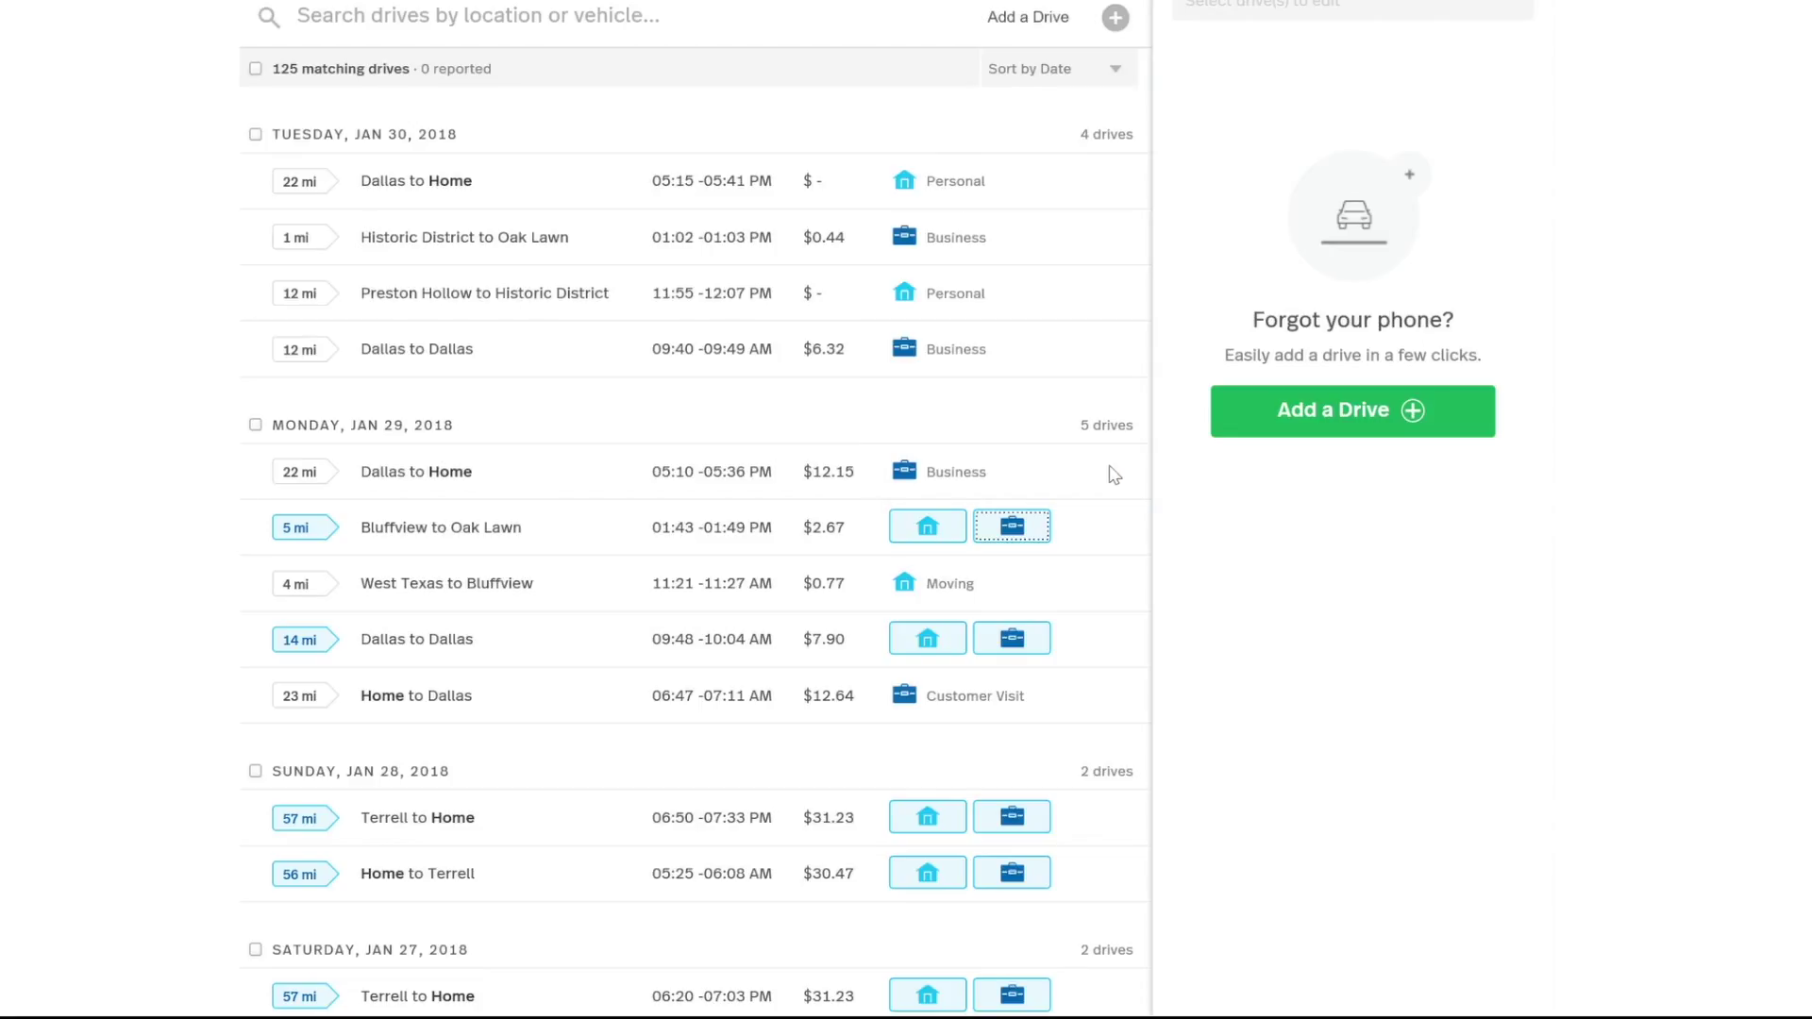
pyautogui.click(1113, 529)
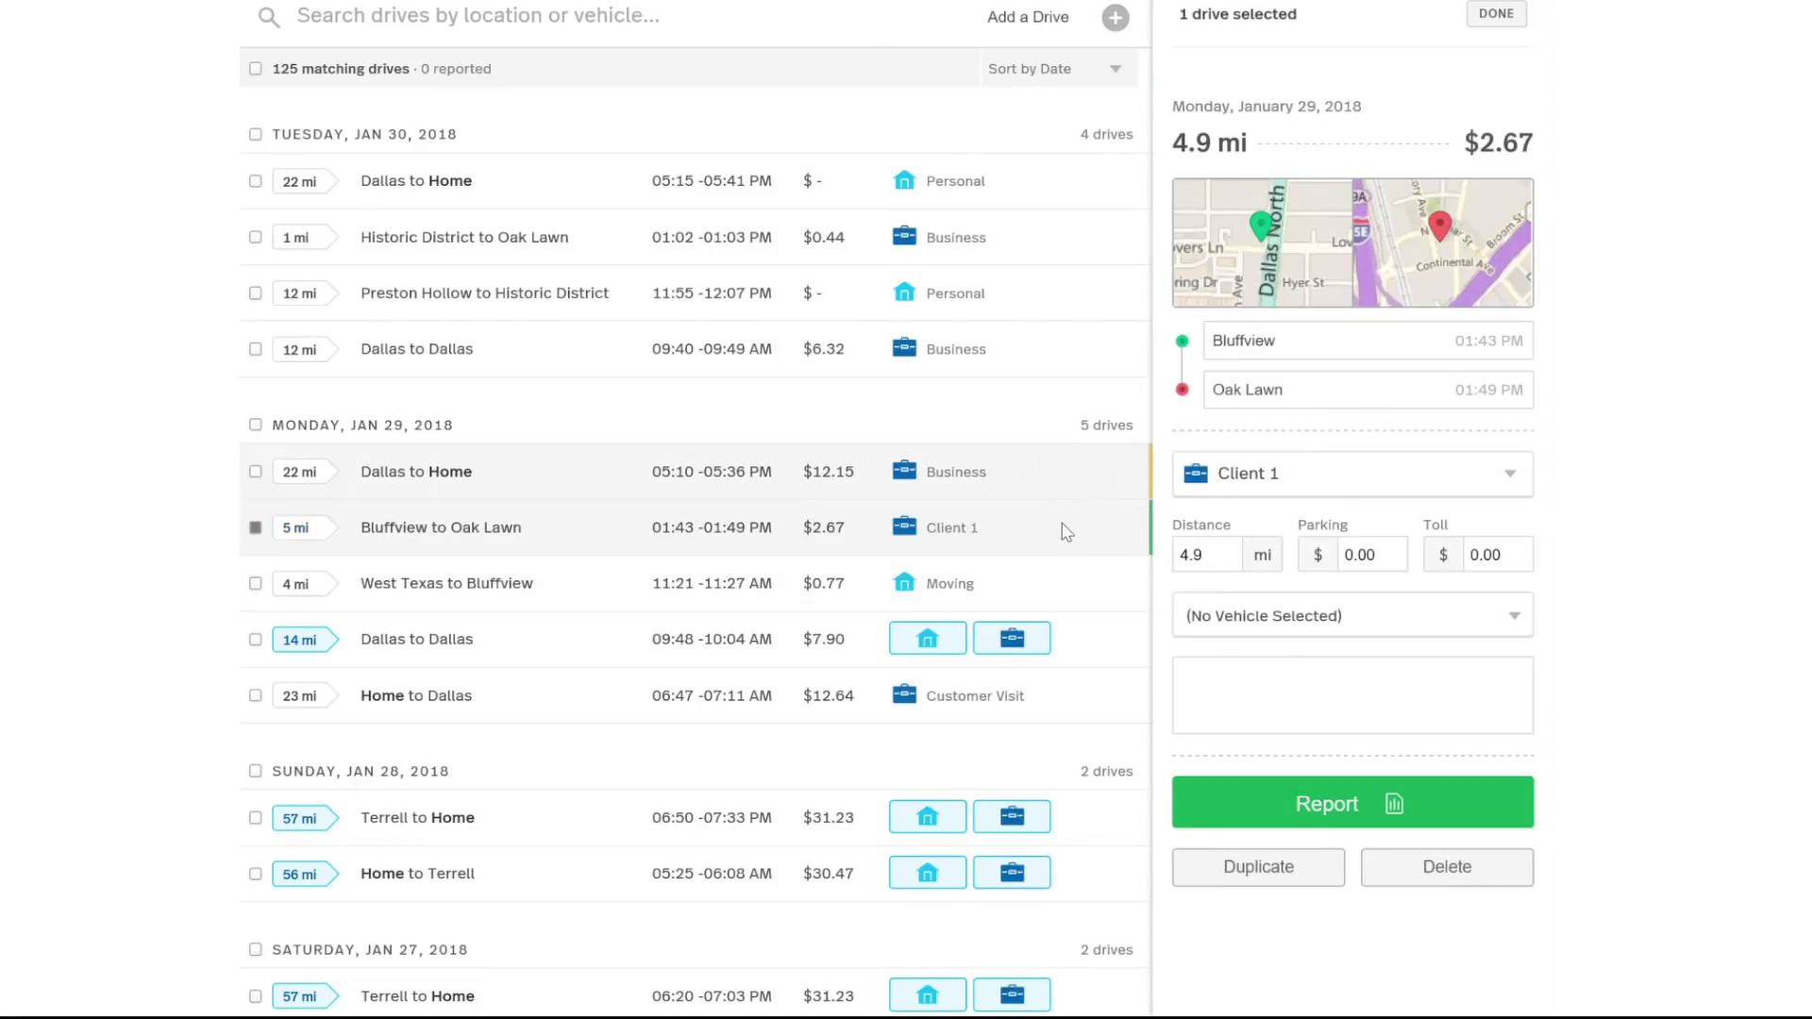
# Step: Create the Client 2 purpose and apply it to the 09:48 Dallas to Dallas drive
pyautogui.click(1018, 644)
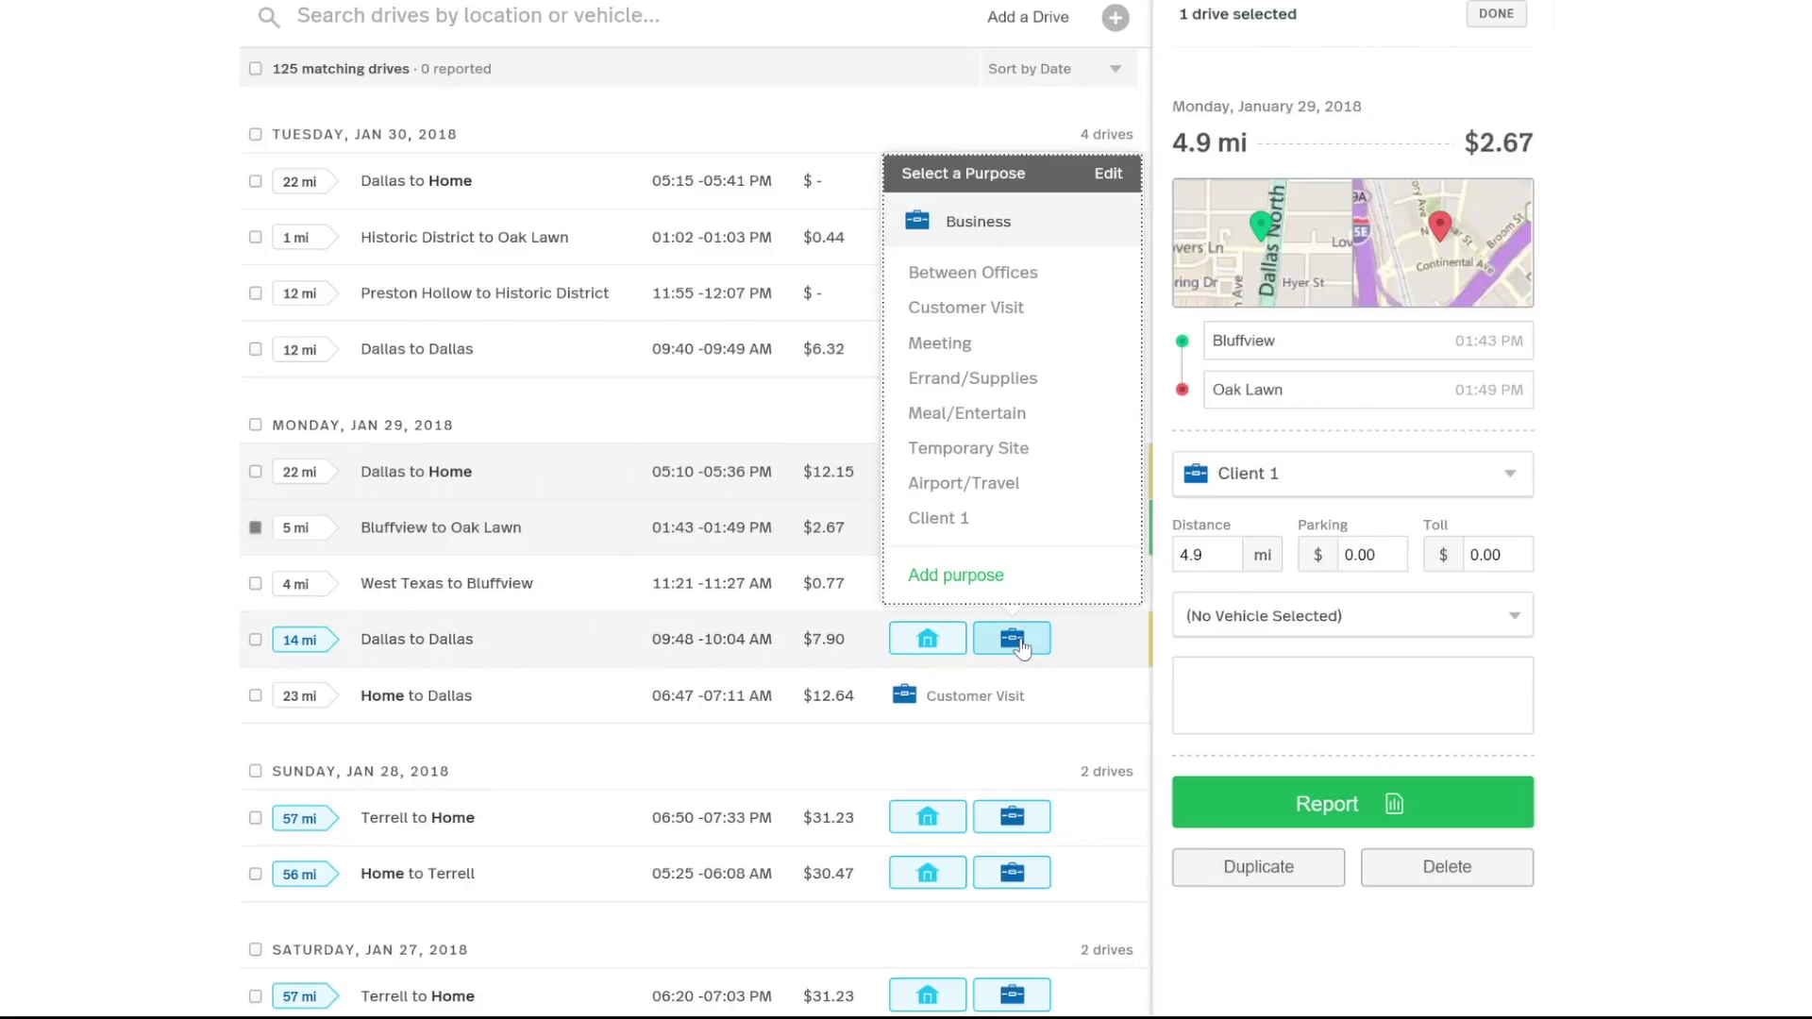
pyautogui.click(955, 576)
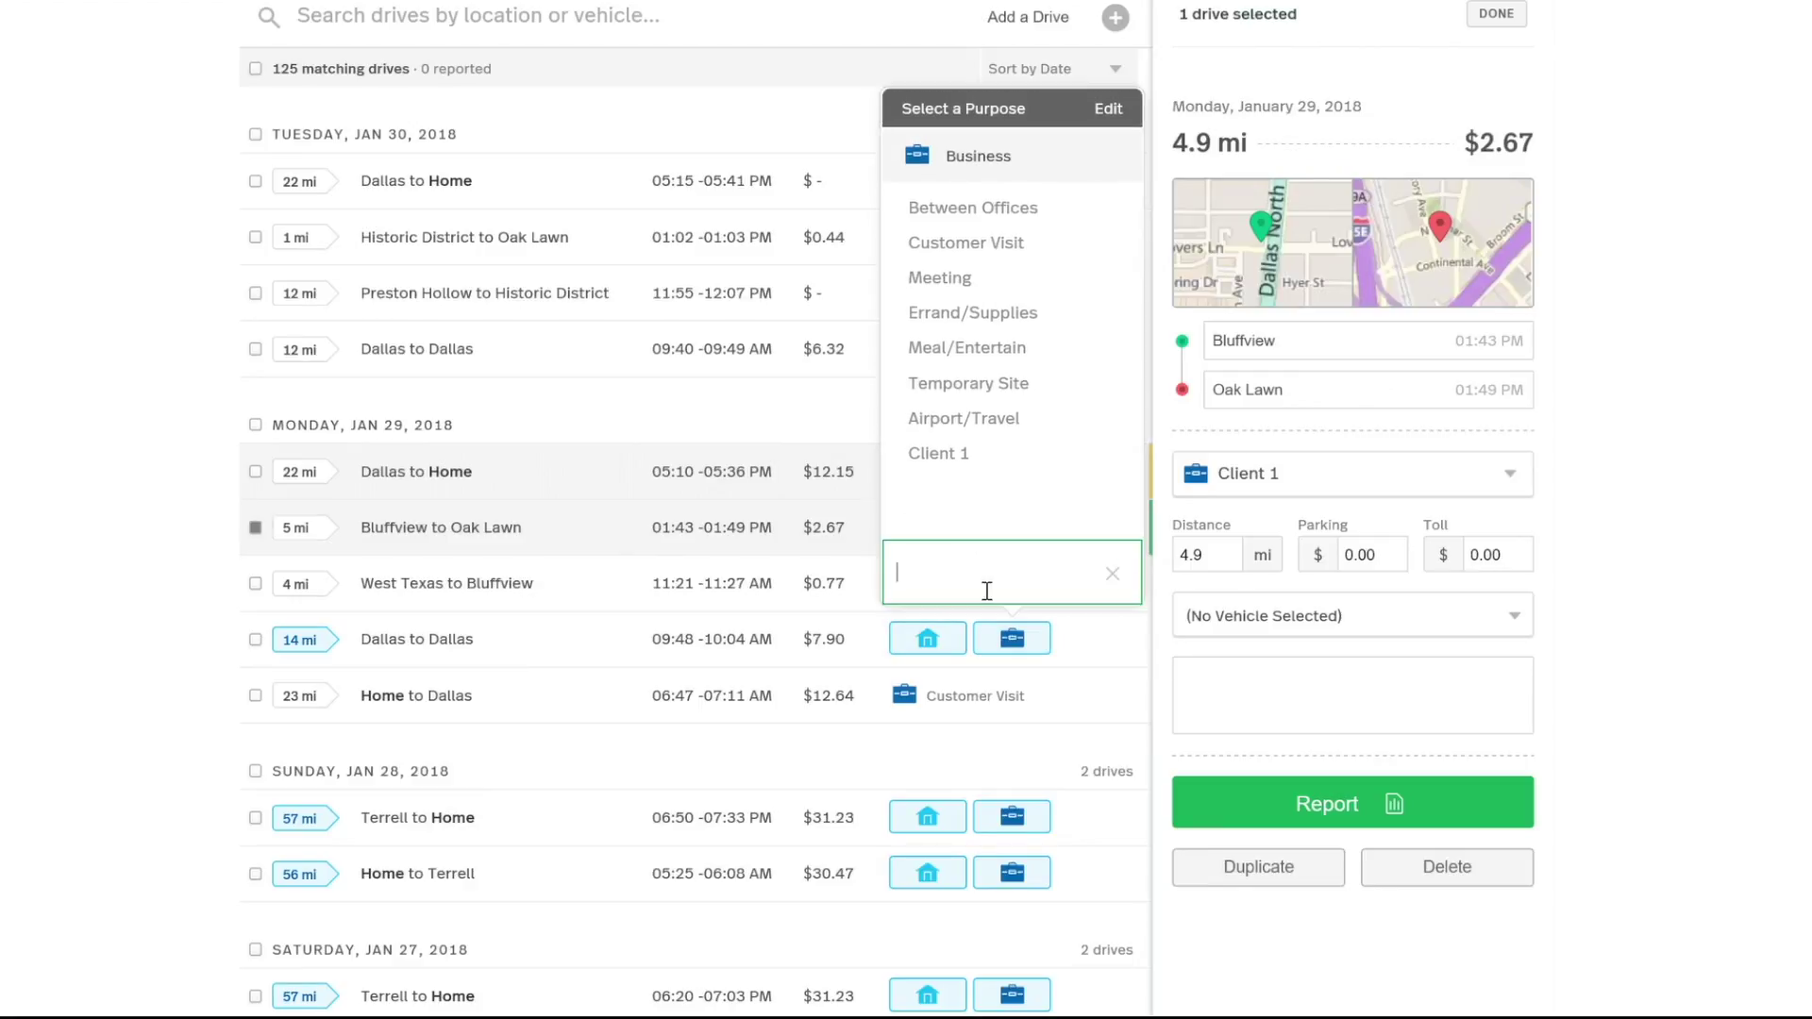
pyautogui.write('Client 2')
pyautogui.click(1101, 573)
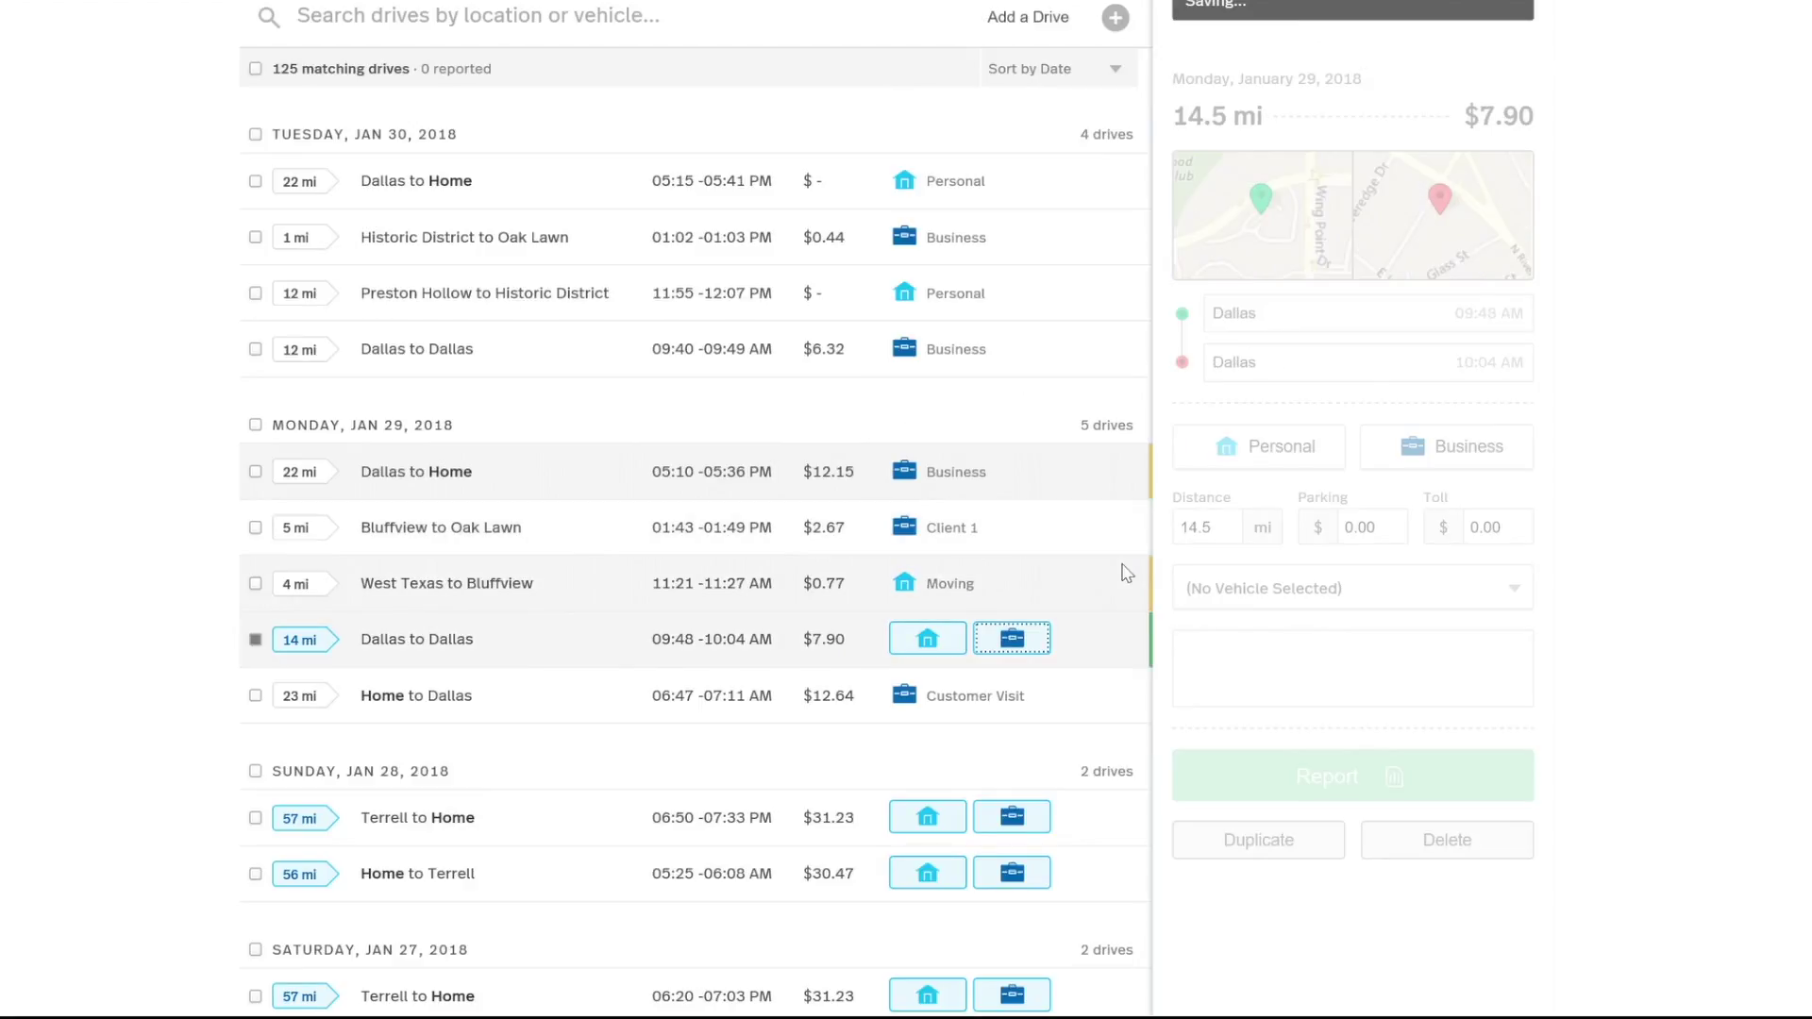
pyautogui.scroll(5, 1124, 570)
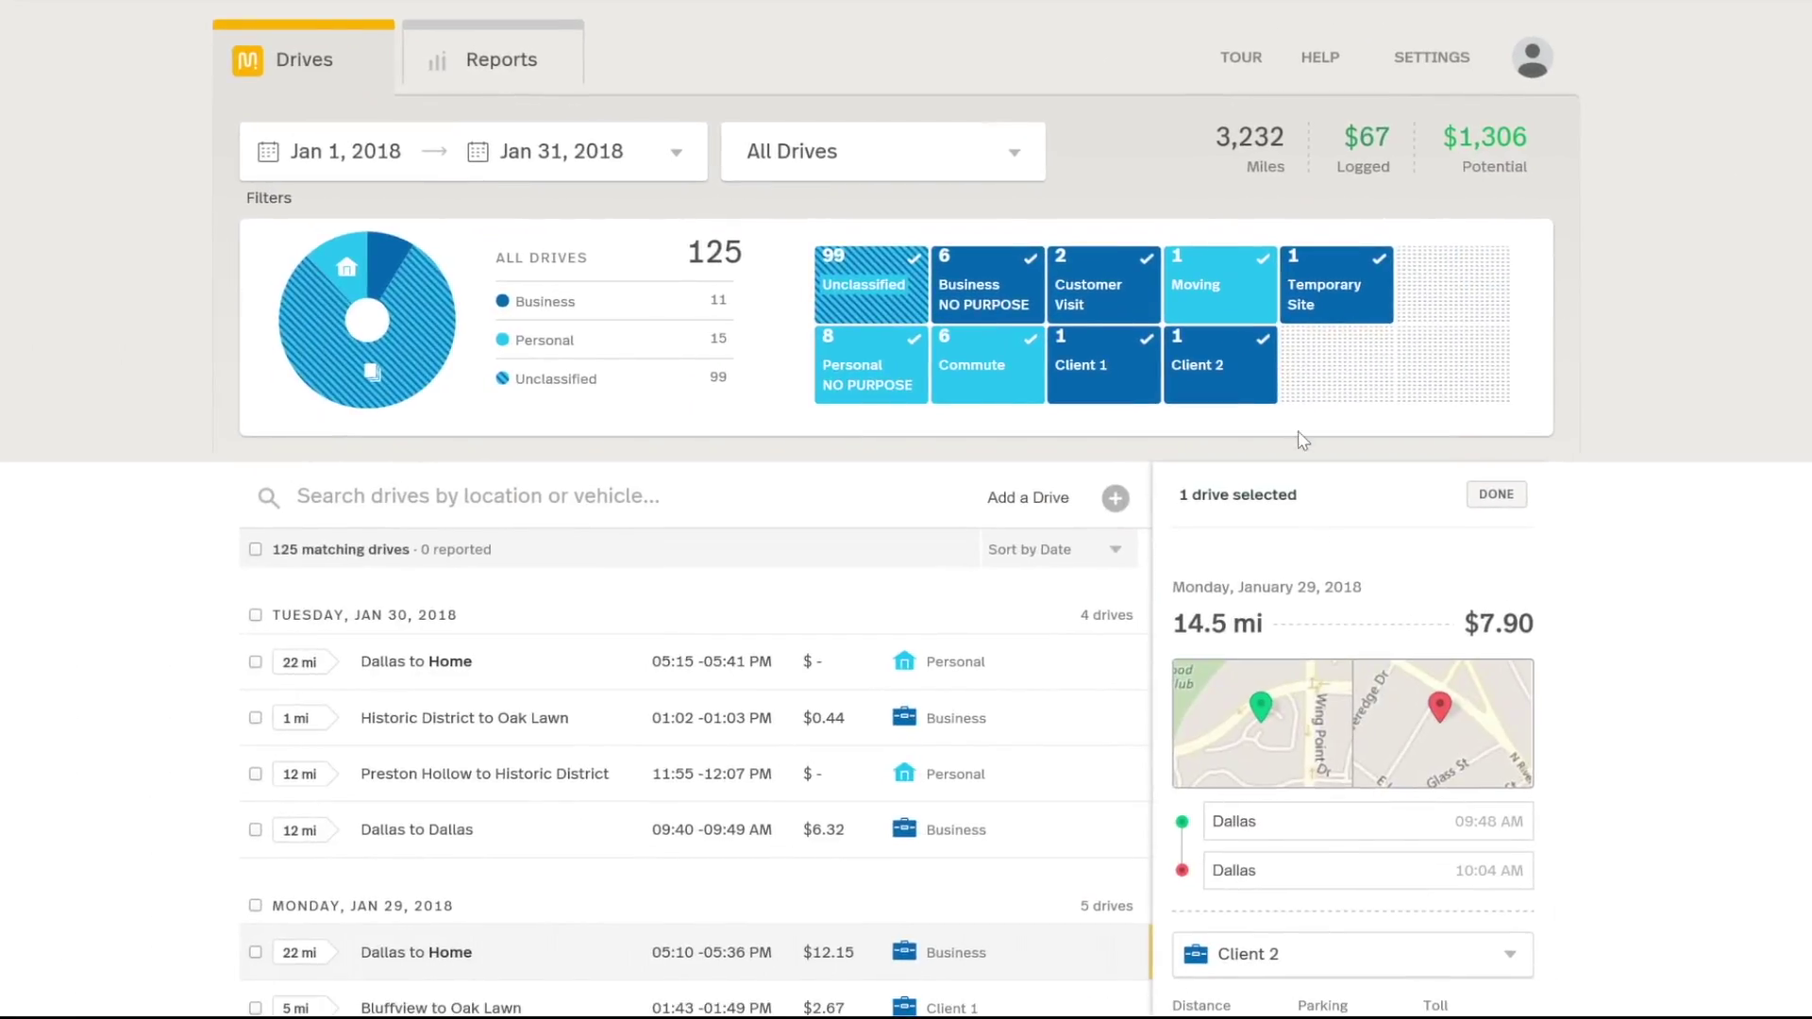
# Step: In Settings > Custom Purposes, drag Client 1 to the top of the Business column
pyautogui.click(1454, 68)
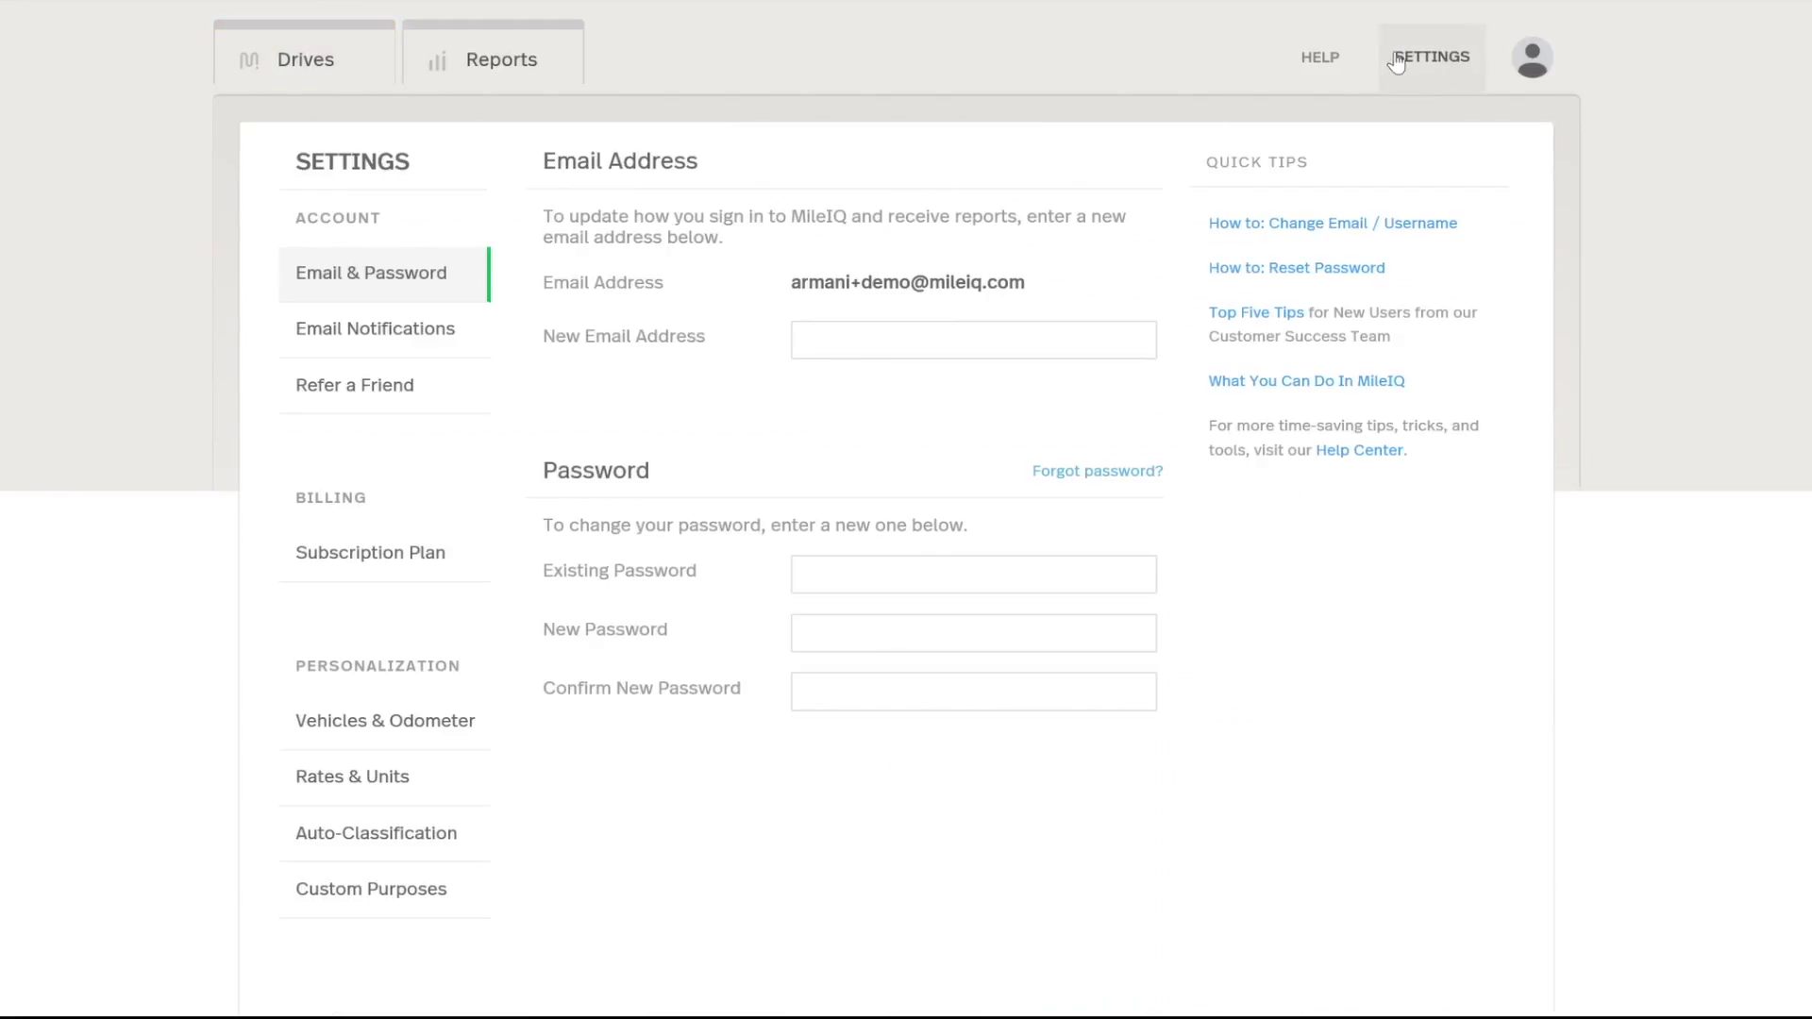
pyautogui.click(393, 888)
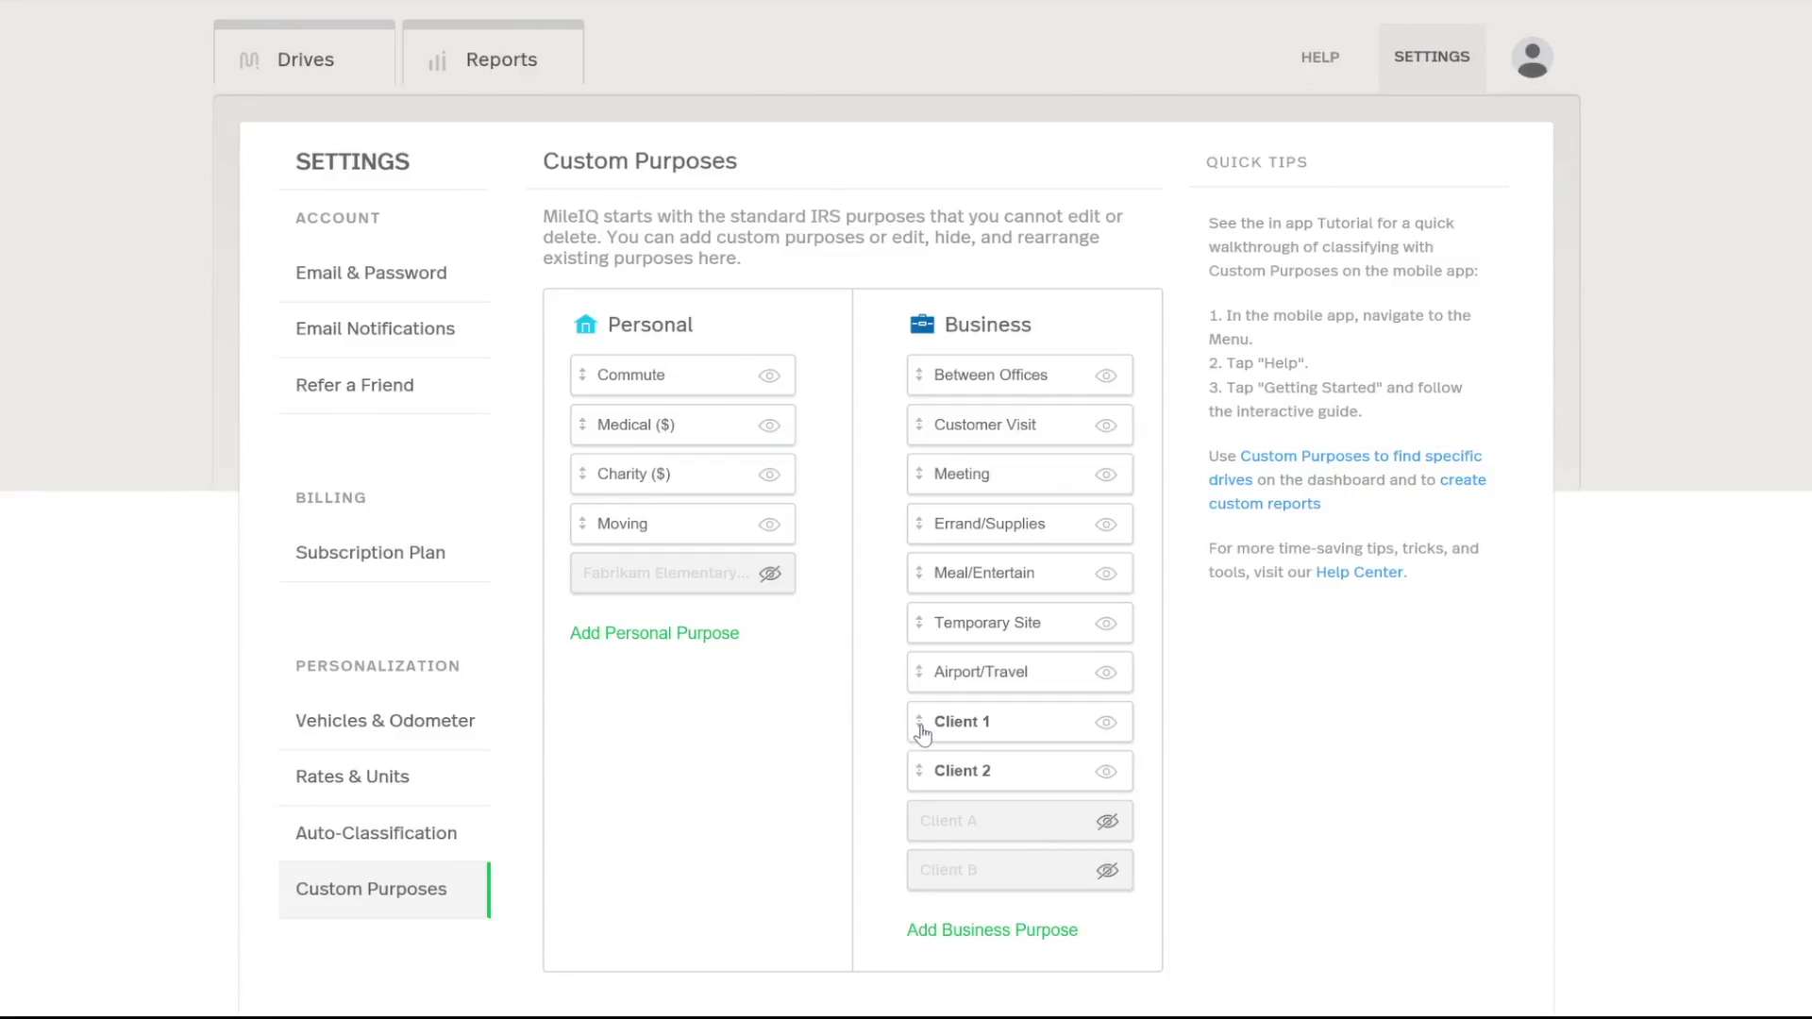
pyautogui.moveTo(913, 721); pyautogui.dragTo(922, 364)
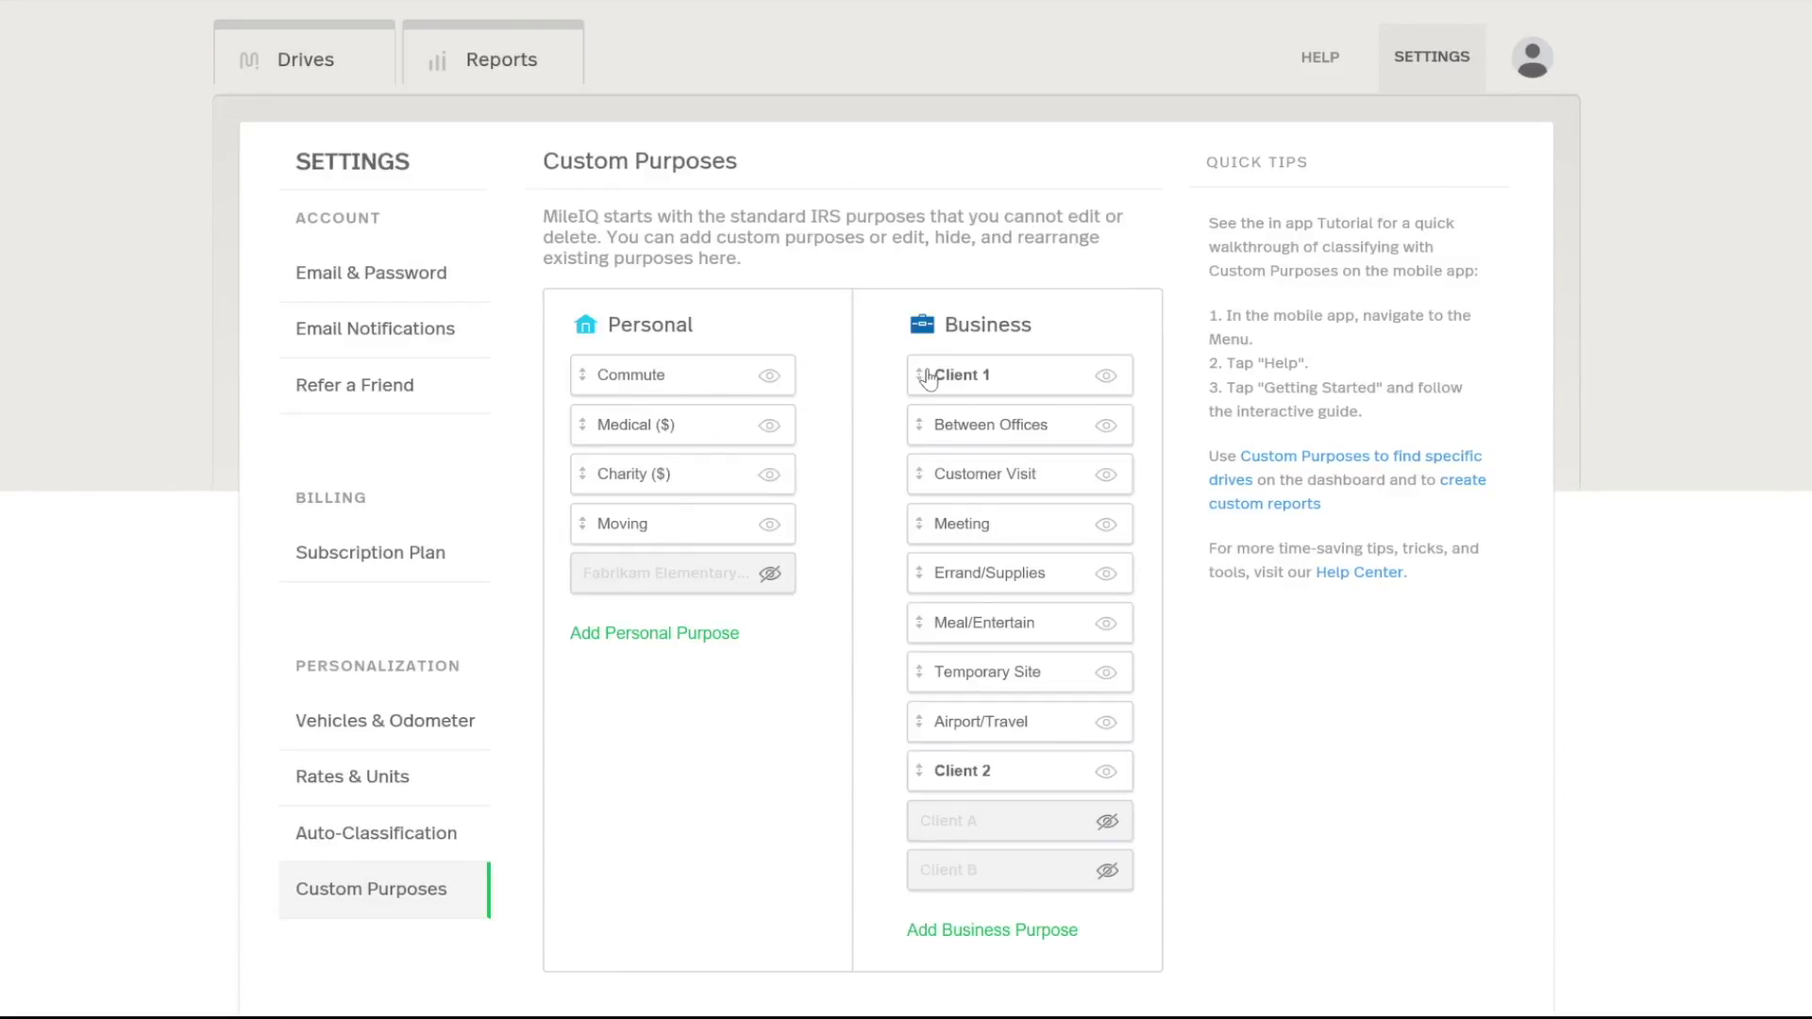
# Step: Back on the dashboard, mark the 25 mi Jan 26 Grapevine to Office drive as Personal
pyautogui.click(341, 71)
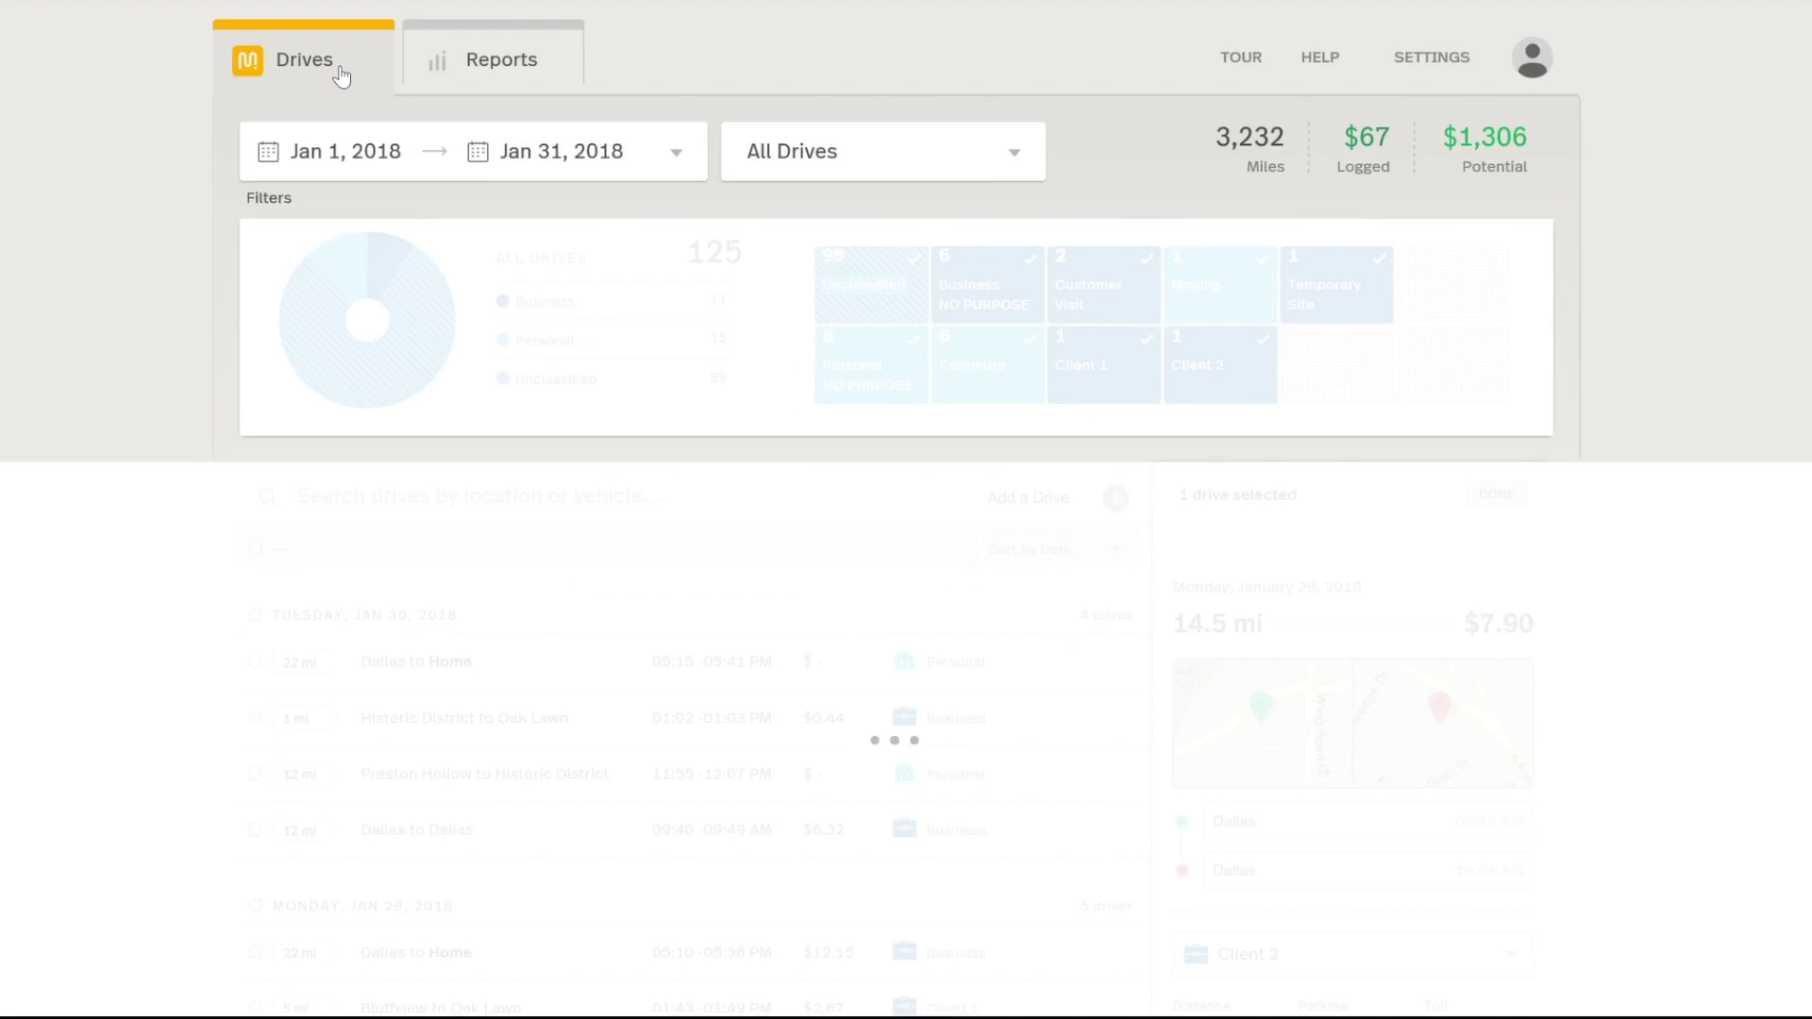
pyautogui.scroll(-5, 841, 636)
pyautogui.scroll(-2, 850, 625)
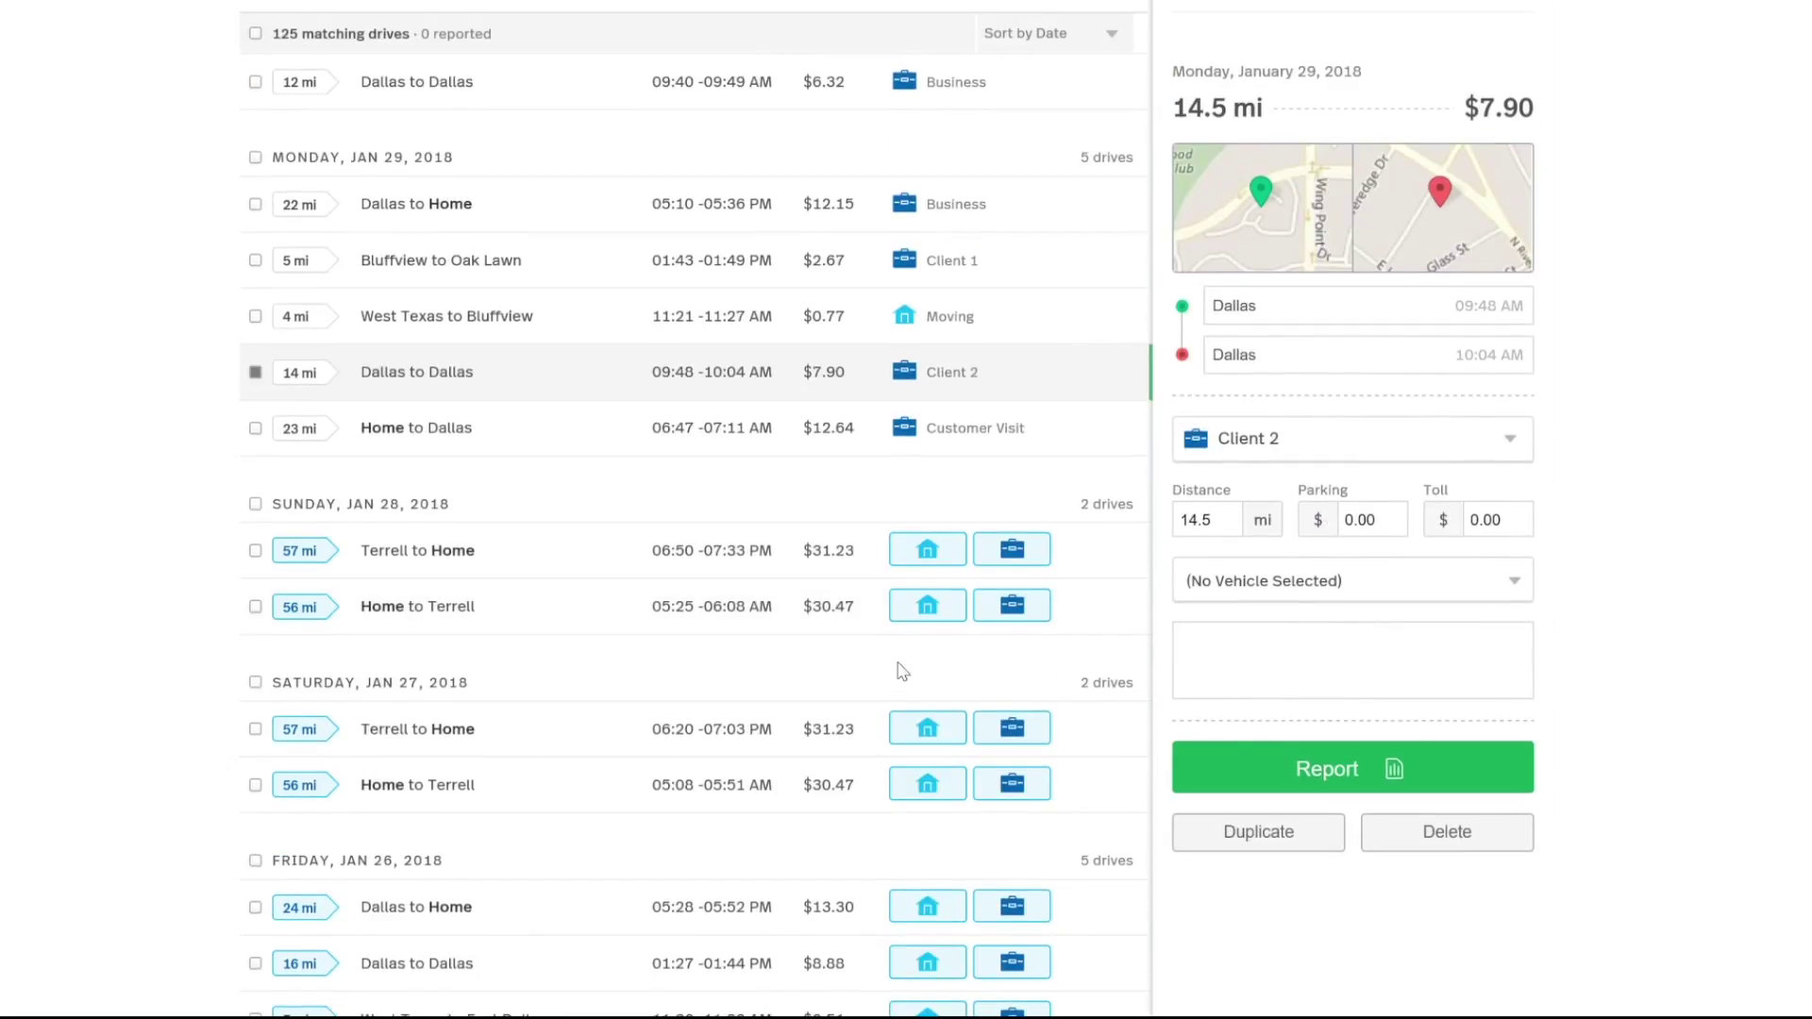
pyautogui.click(1012, 549)
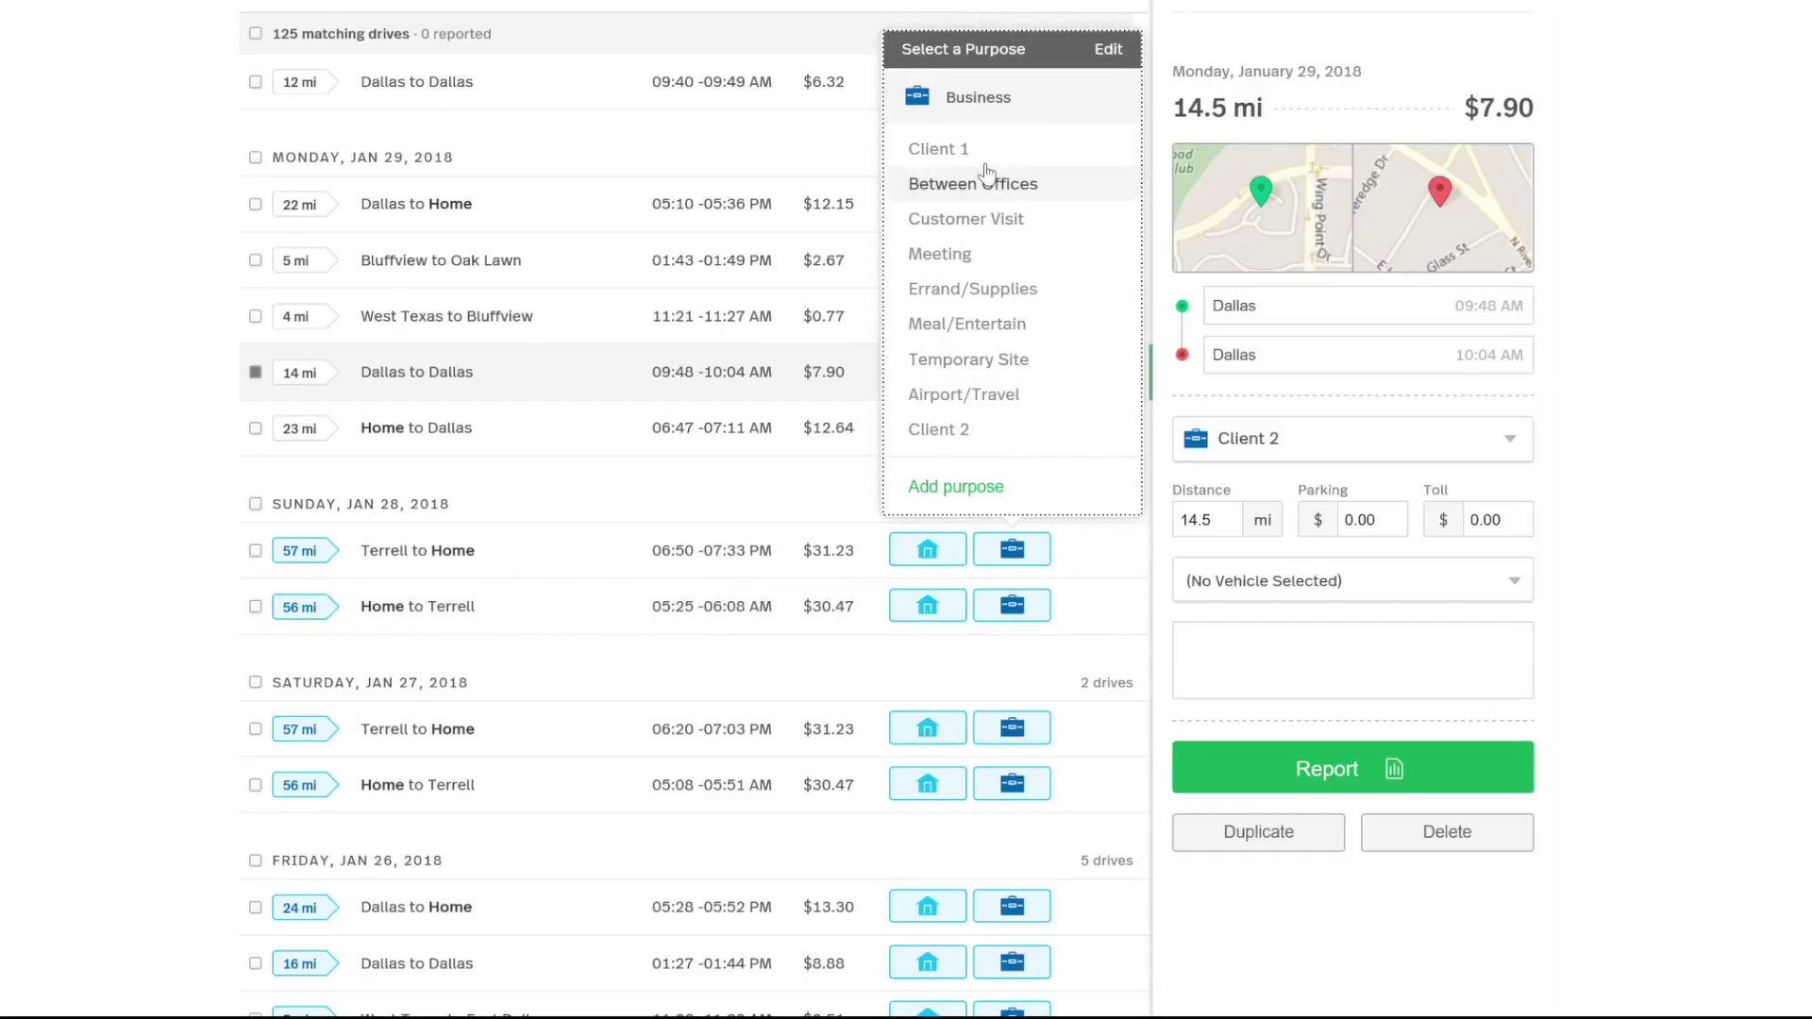
pyautogui.click(947, 151)
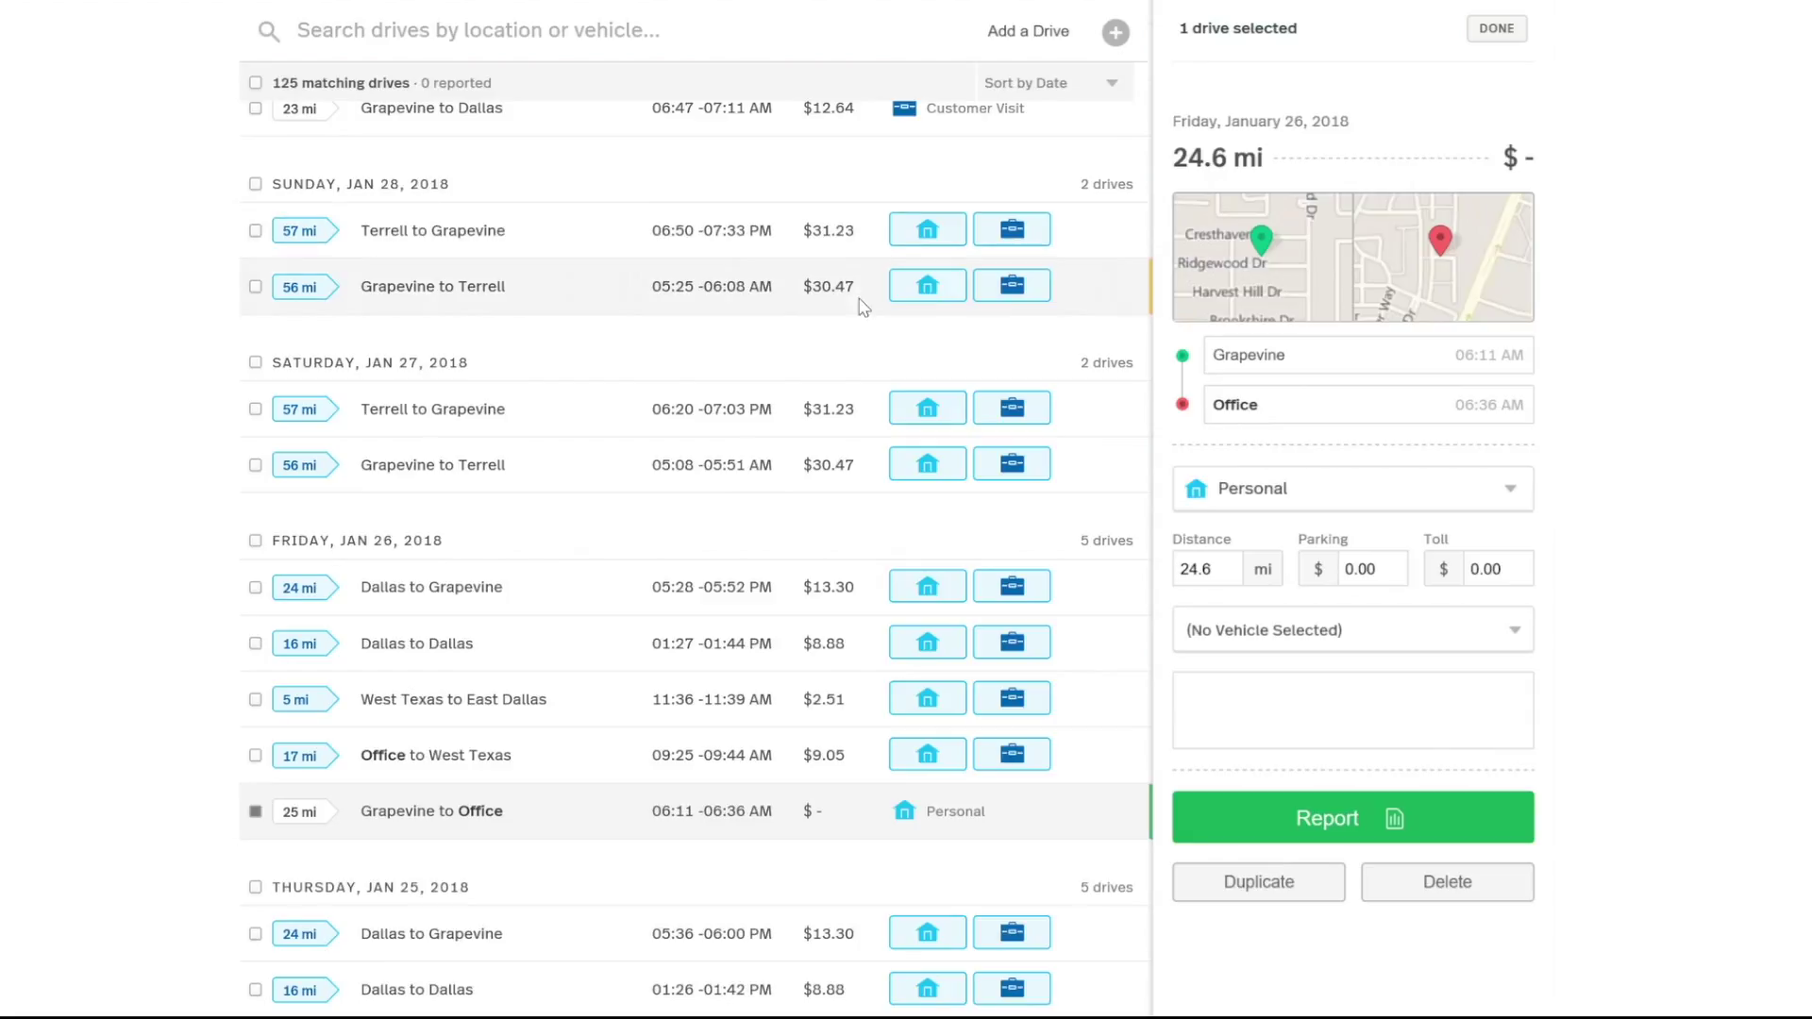
# Step: Rename the Grapevine start location to Home and apply the name to all its visits
pyautogui.click(1284, 372)
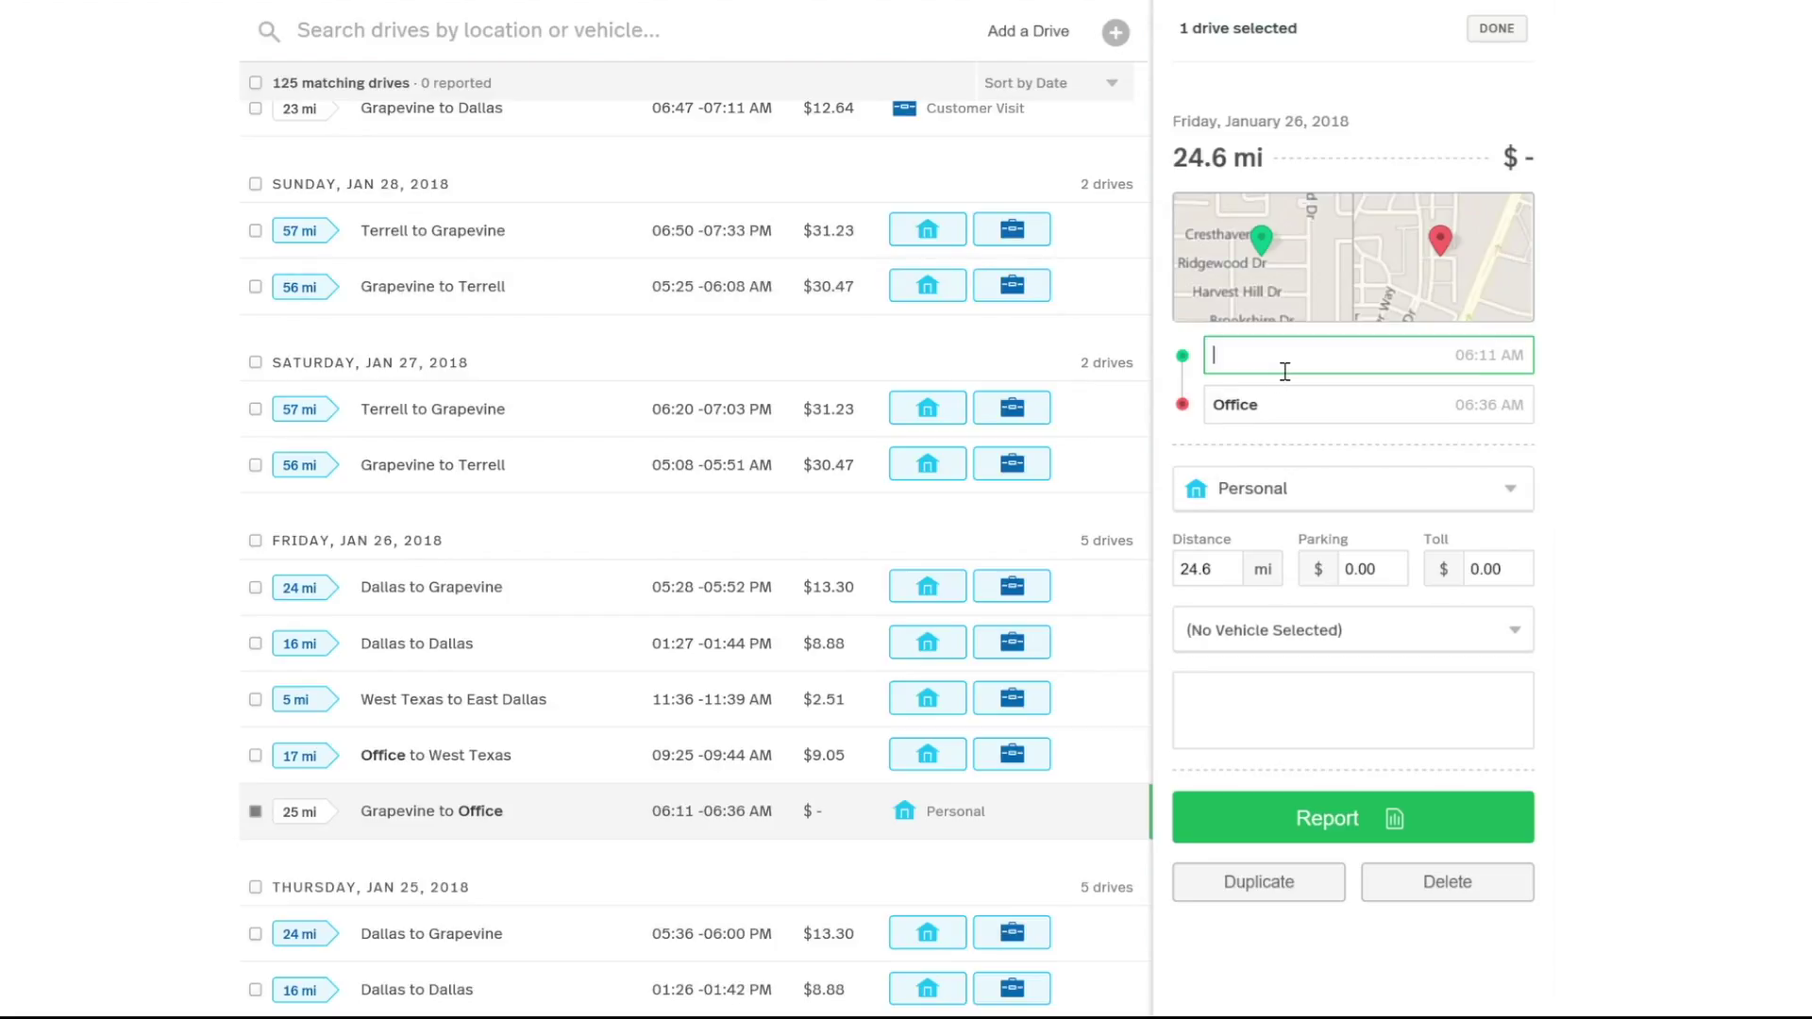
pyautogui.write('Hom')
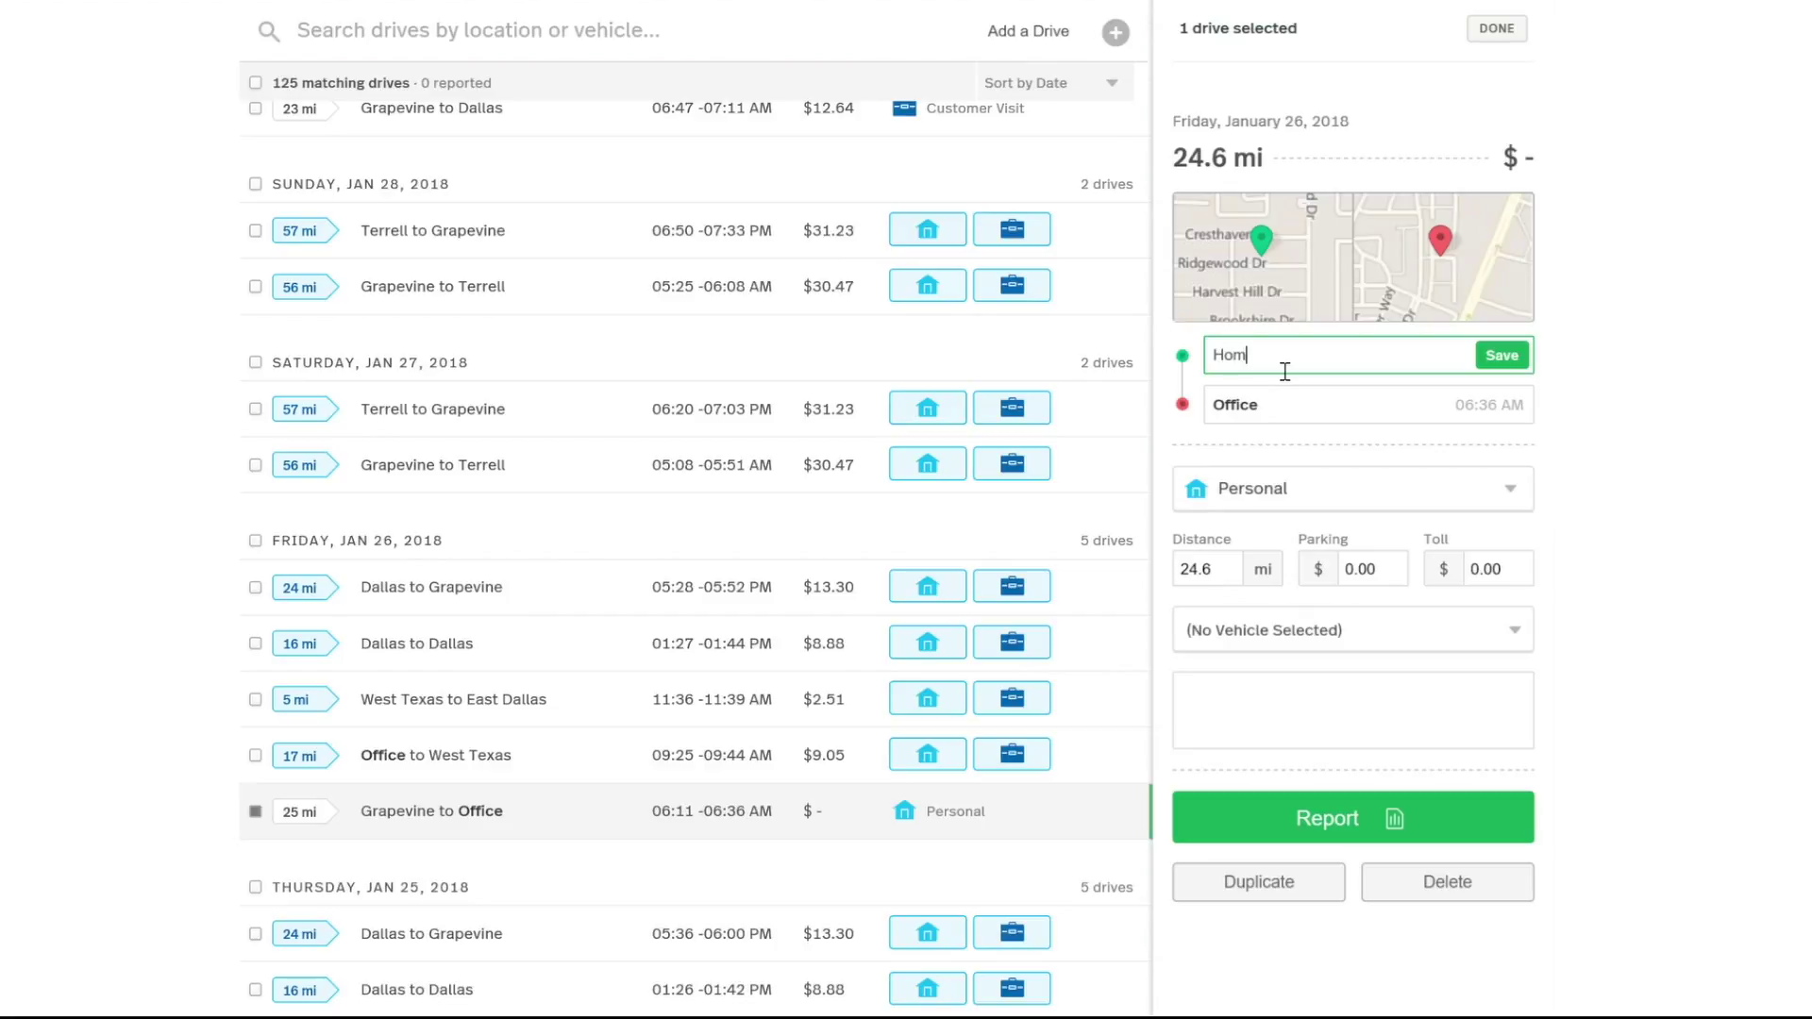
pyautogui.write('e')
pyautogui.click(1502, 356)
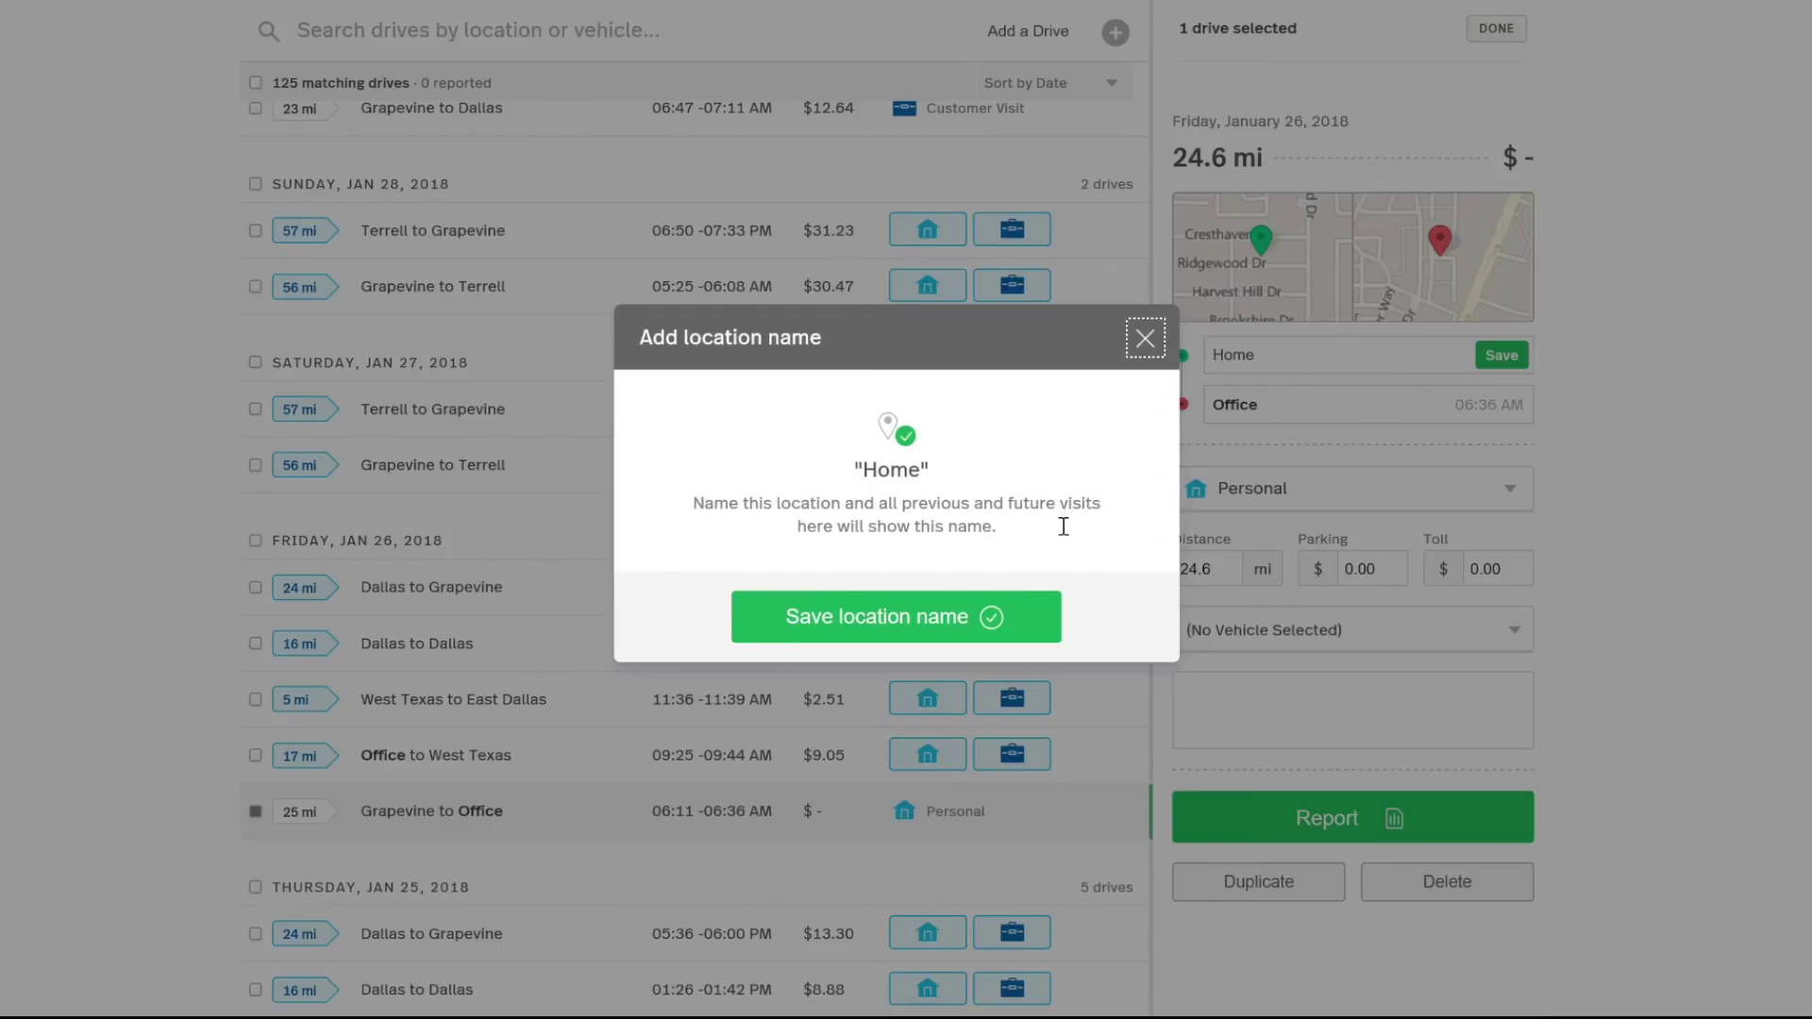
pyautogui.click(1022, 621)
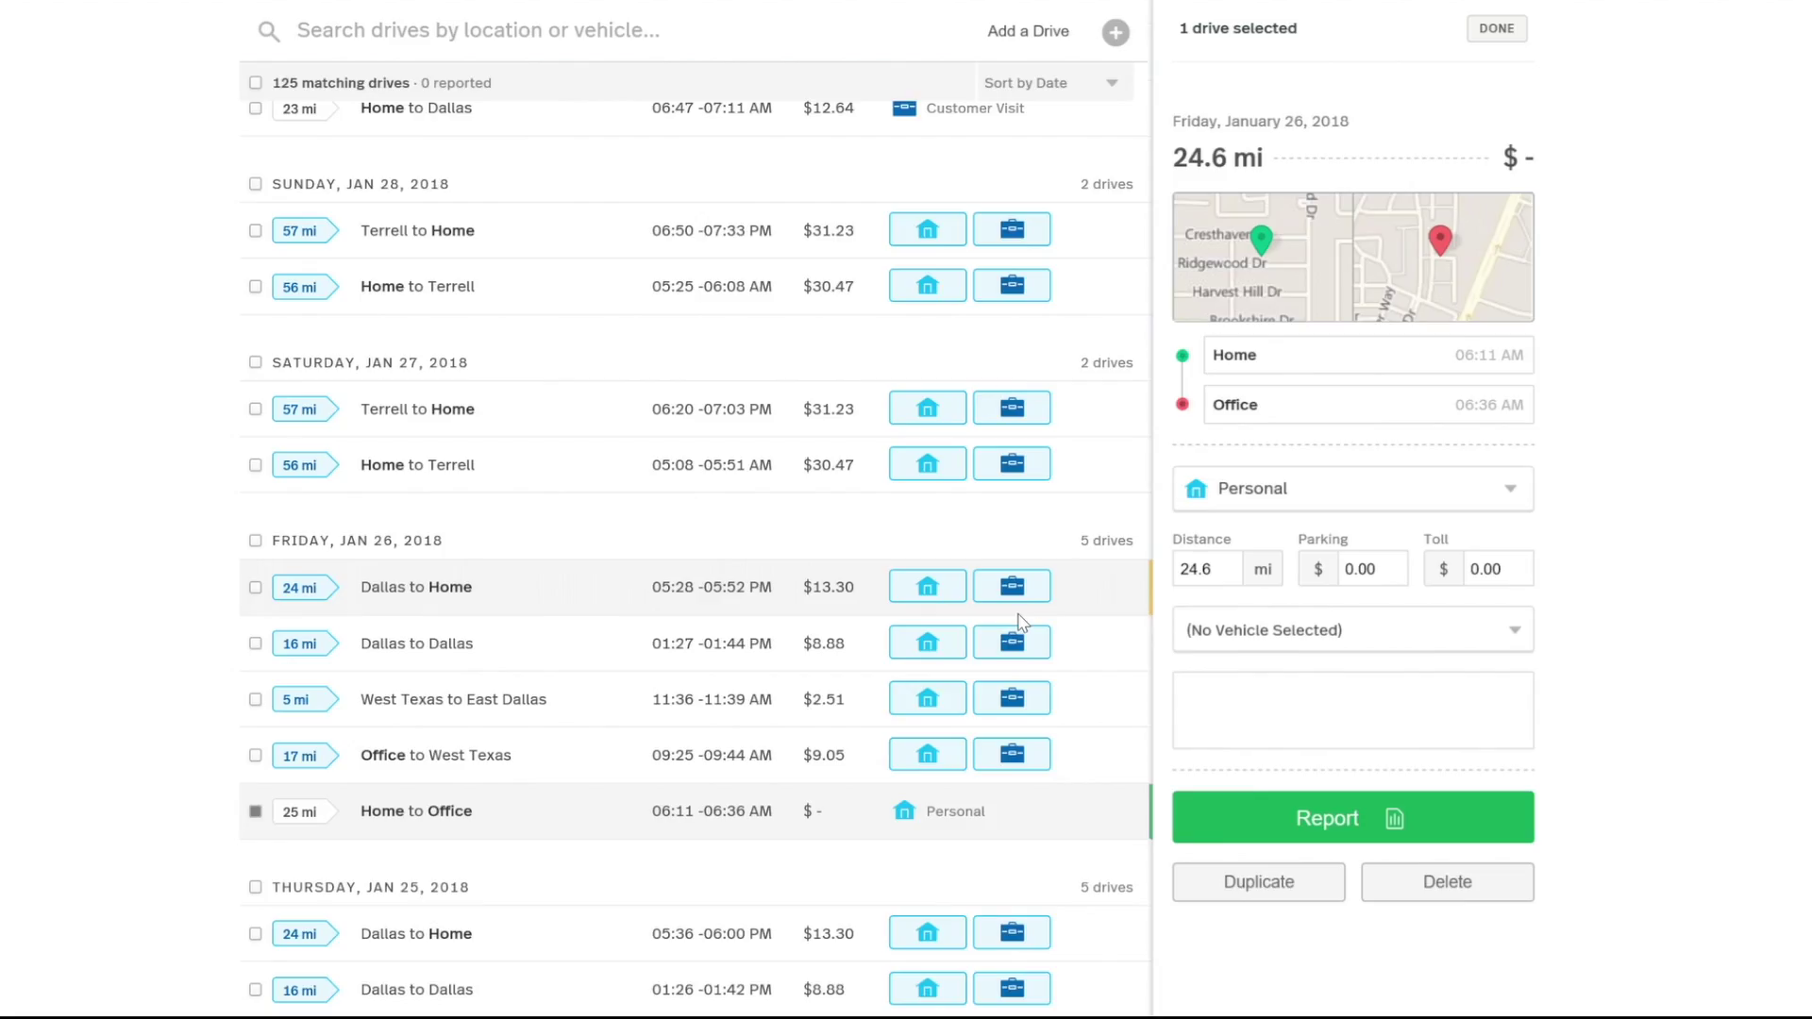
pyautogui.scroll(5, 161, 578)
pyautogui.scroll(5, 161, 574)
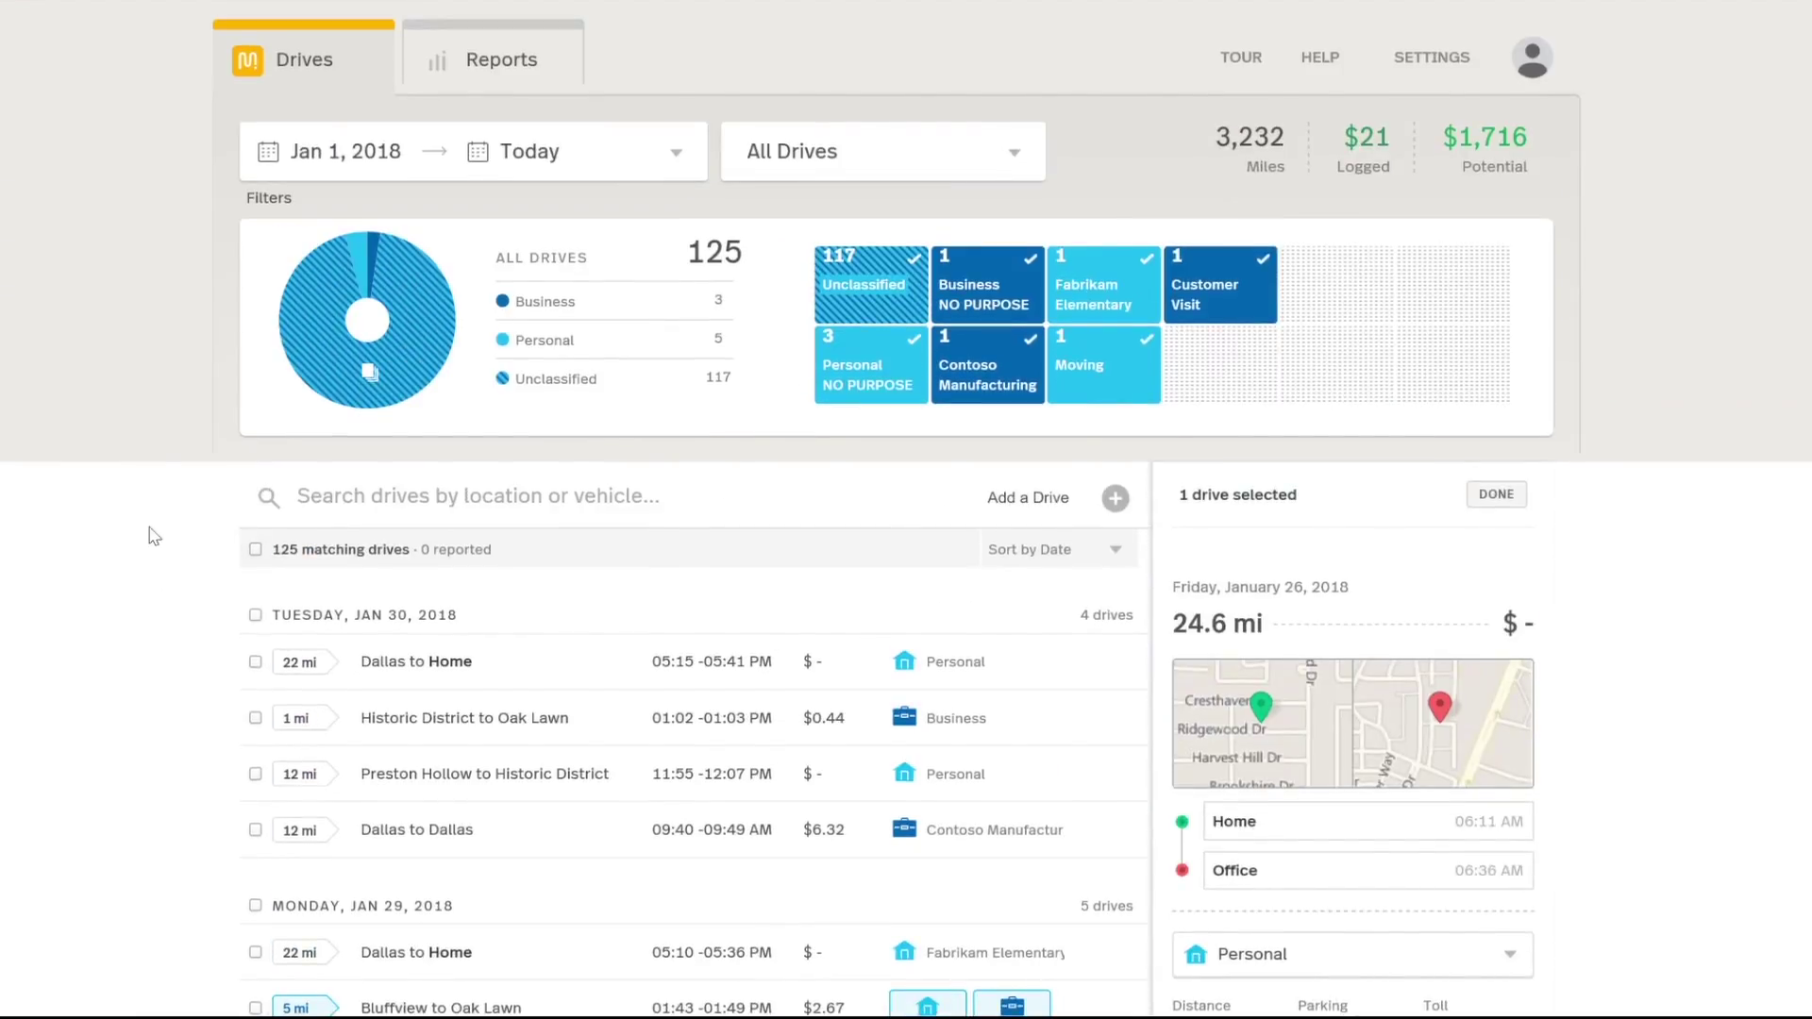
# Step: Search drives for 'from:home to: office' and pick the From Home To Office suggestion
pyautogui.click(422, 507)
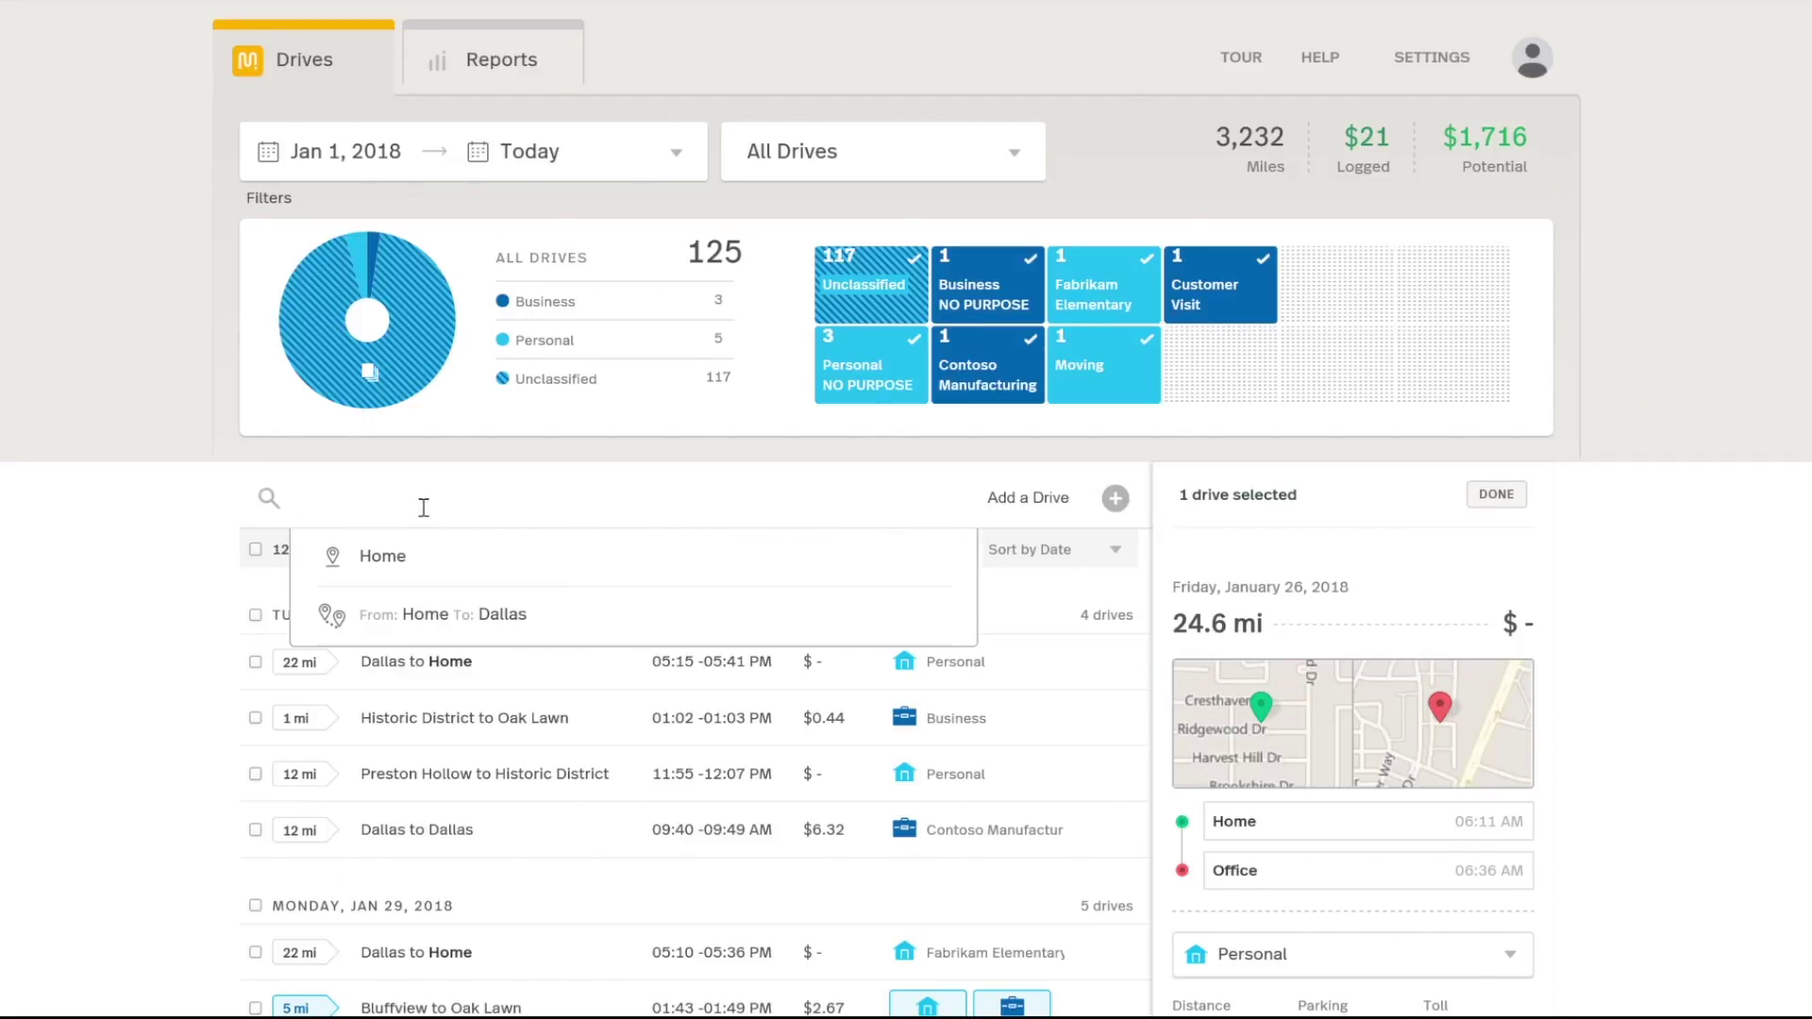
pyautogui.write('from:')
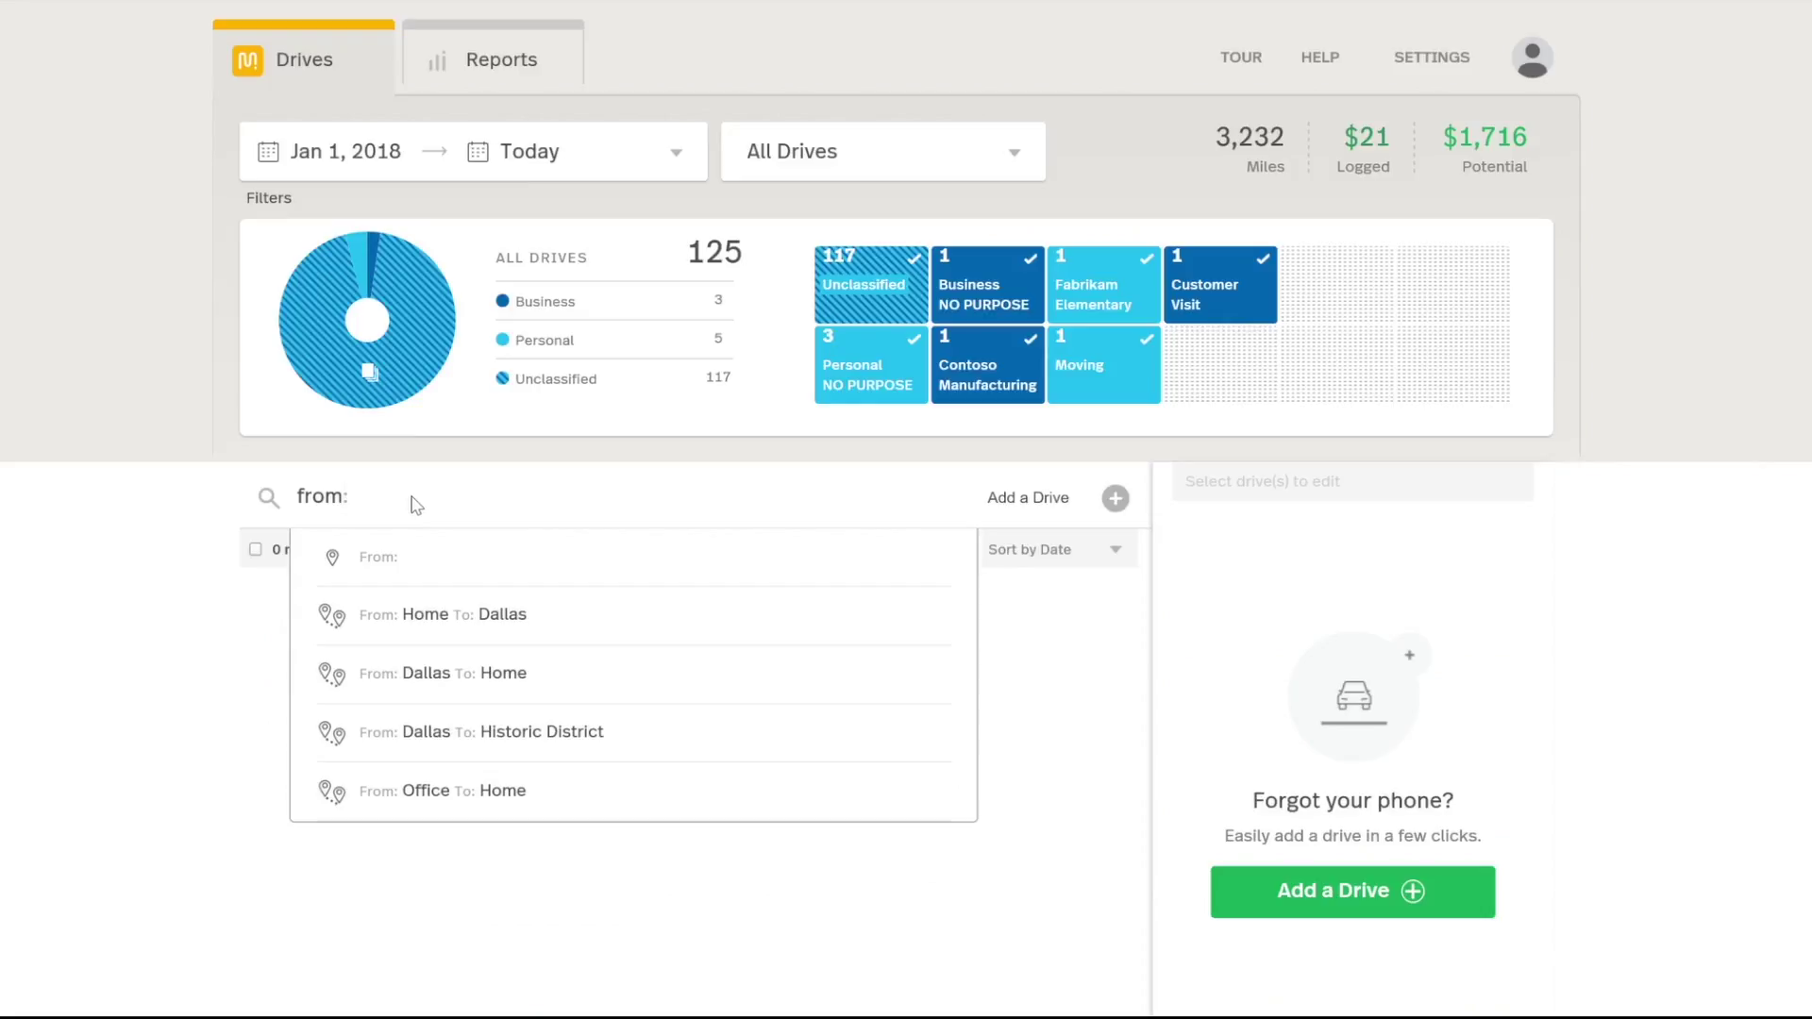
pyautogui.write('honme To:')
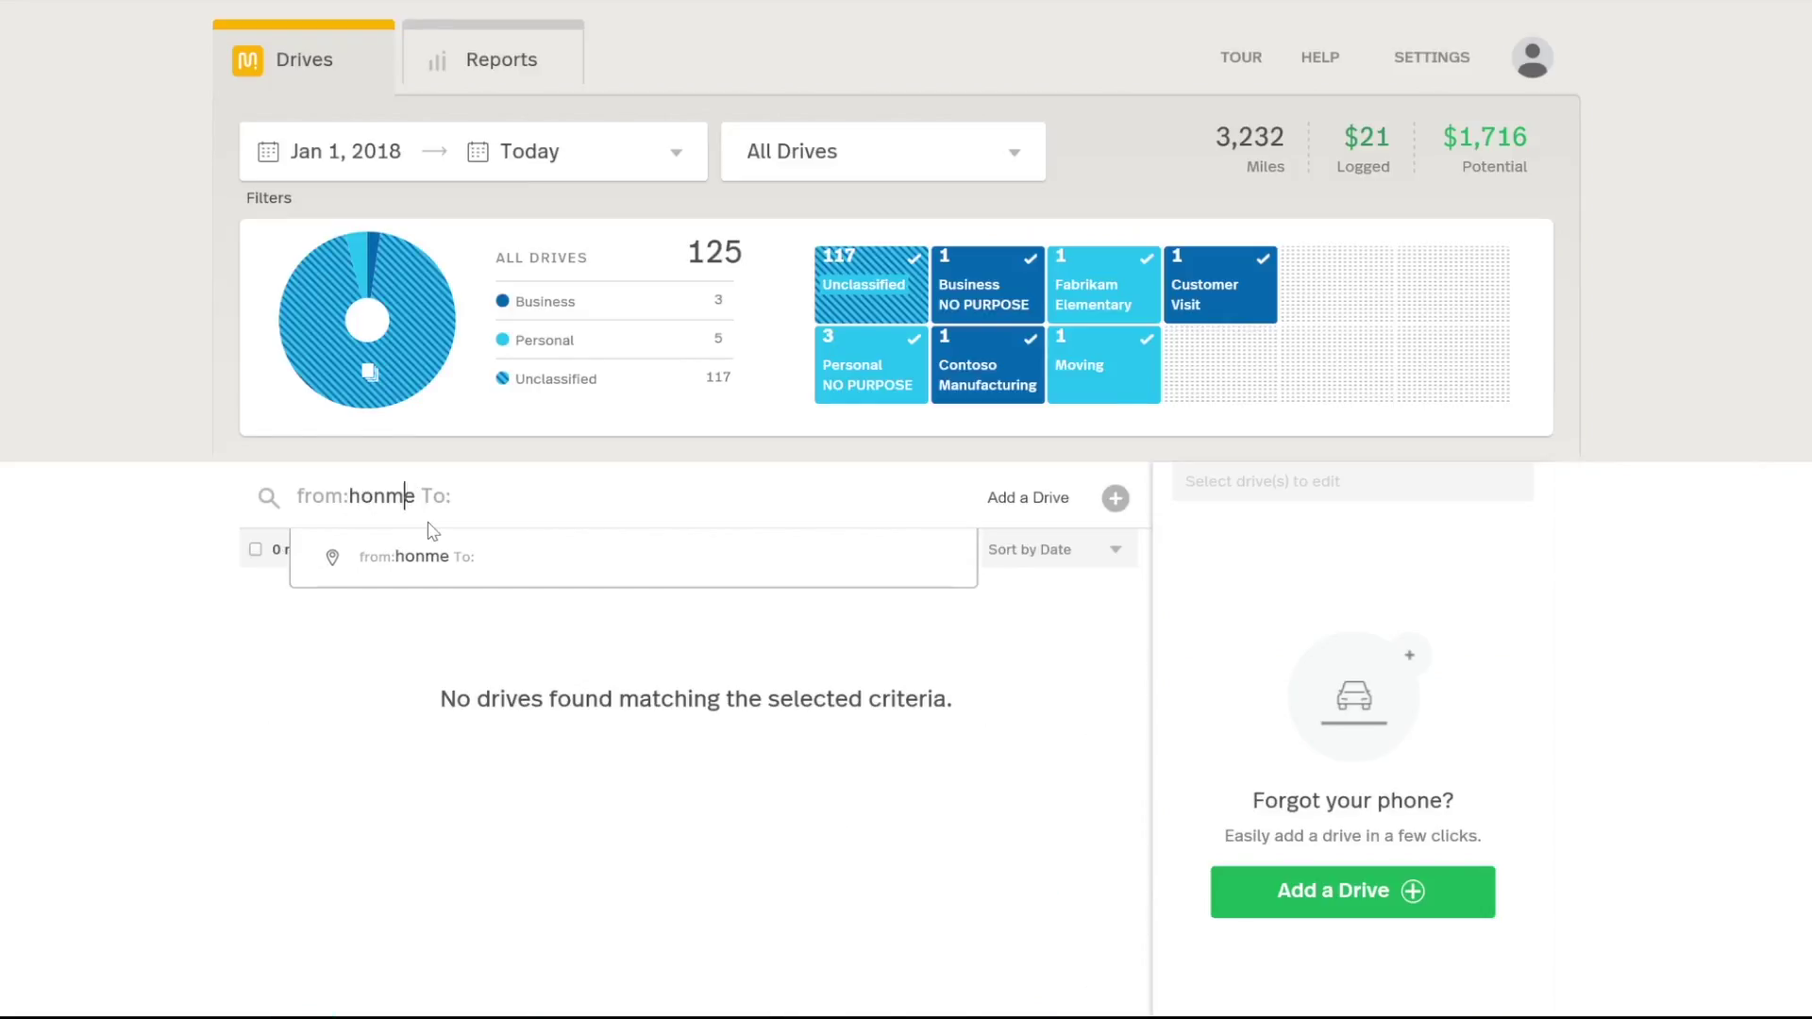
pyautogui.press('BackSpace')
pyautogui.press('BackSpace')
pyautogui.write('m')
pyautogui.press('Right')
pyautogui.write('to')
pyautogui.write(': office')
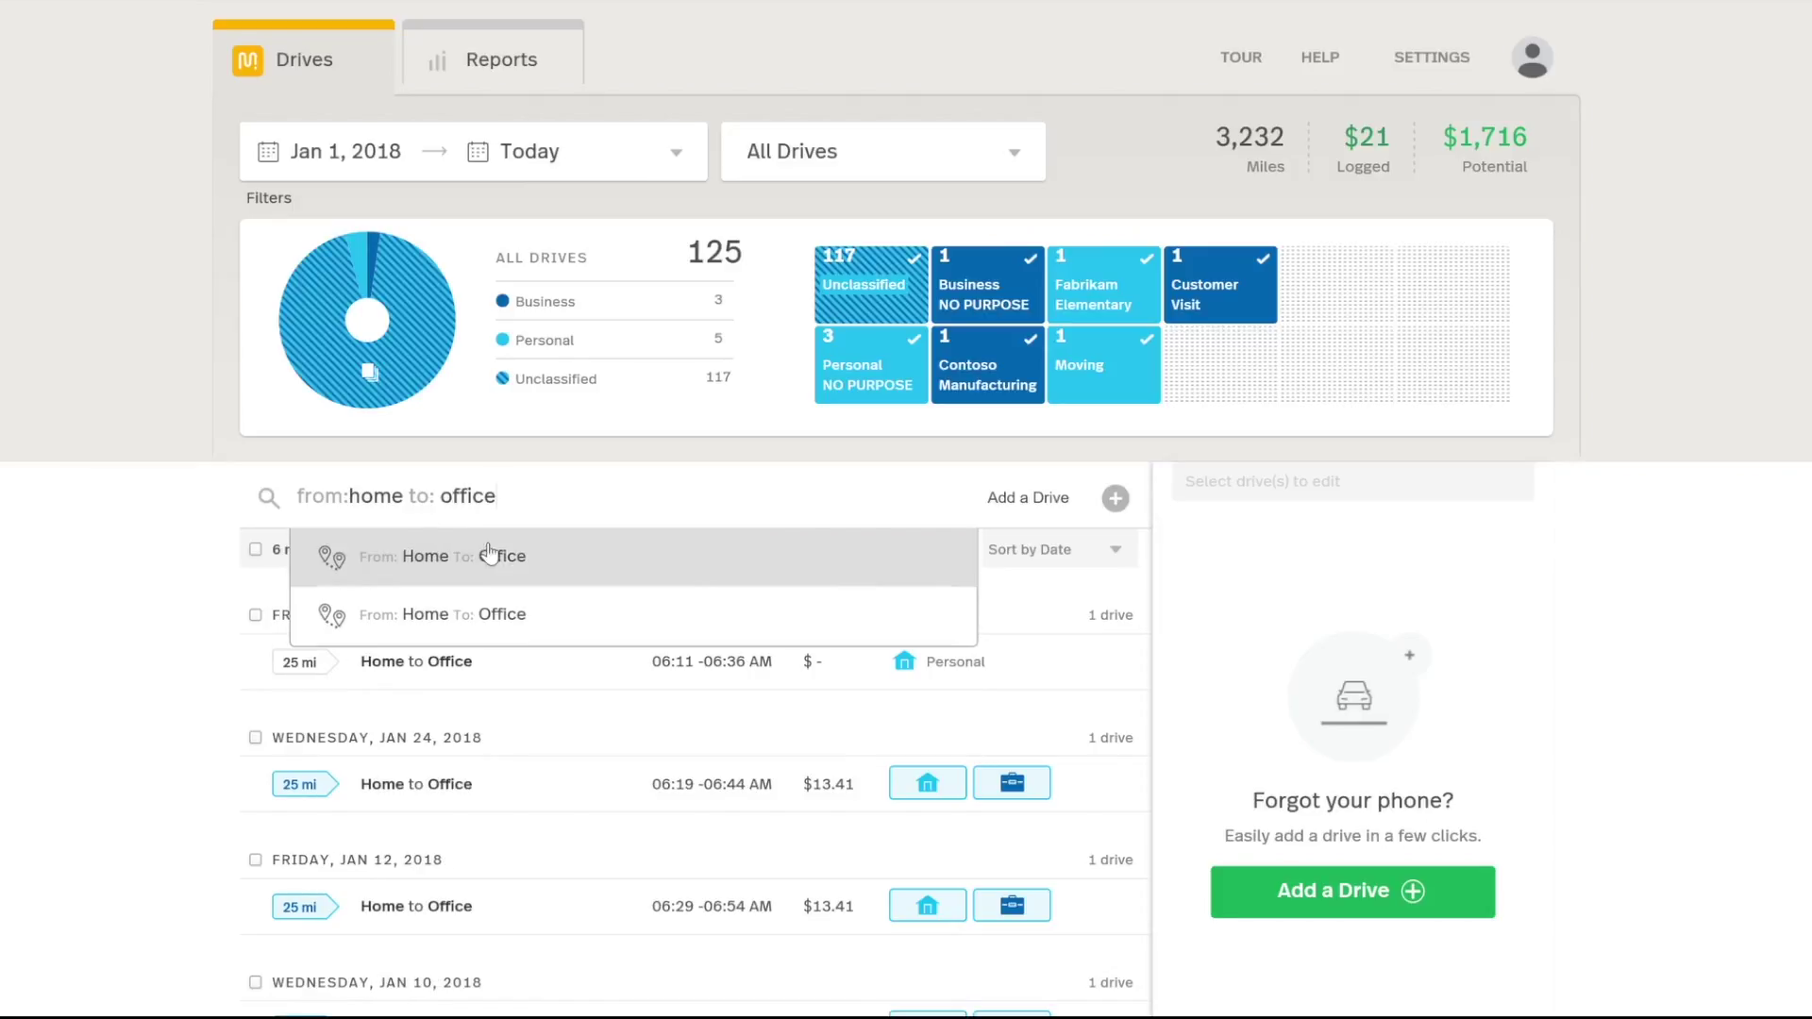
pyautogui.click(489, 555)
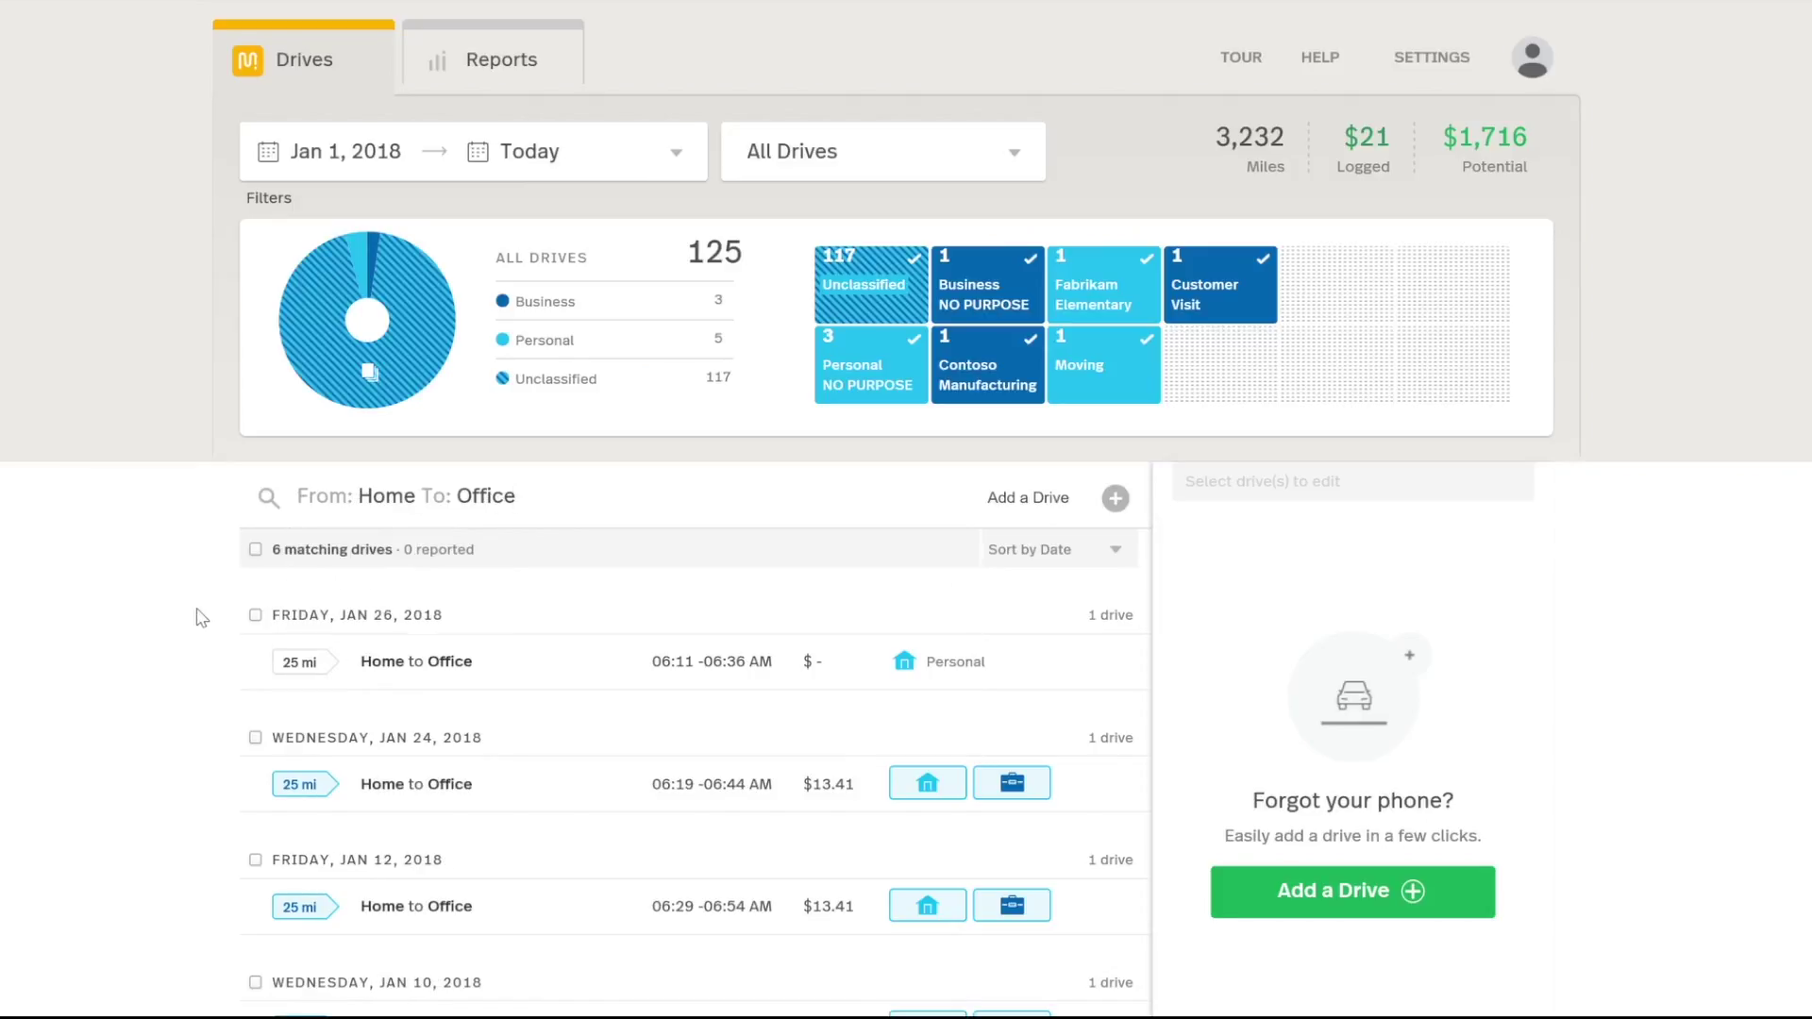
pyautogui.scroll(-3, 113, 609)
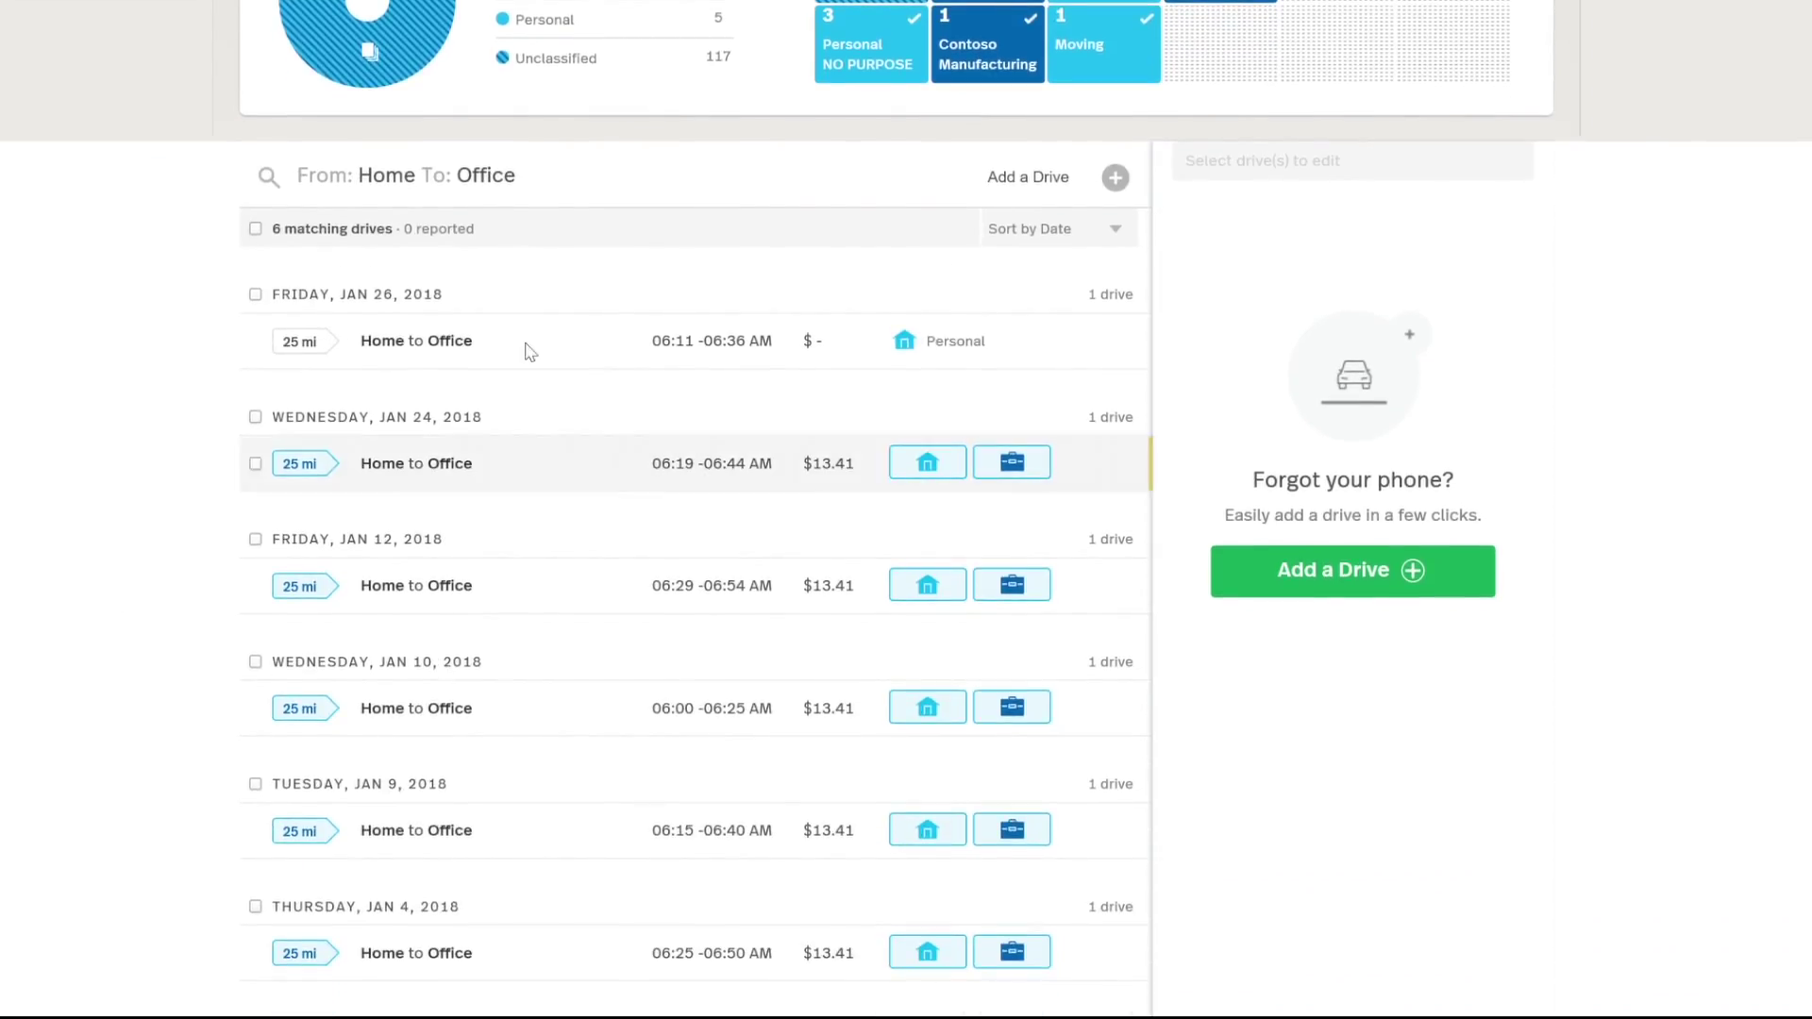
pyautogui.scroll(-2, 605, 784)
pyautogui.scroll(1, 607, 785)
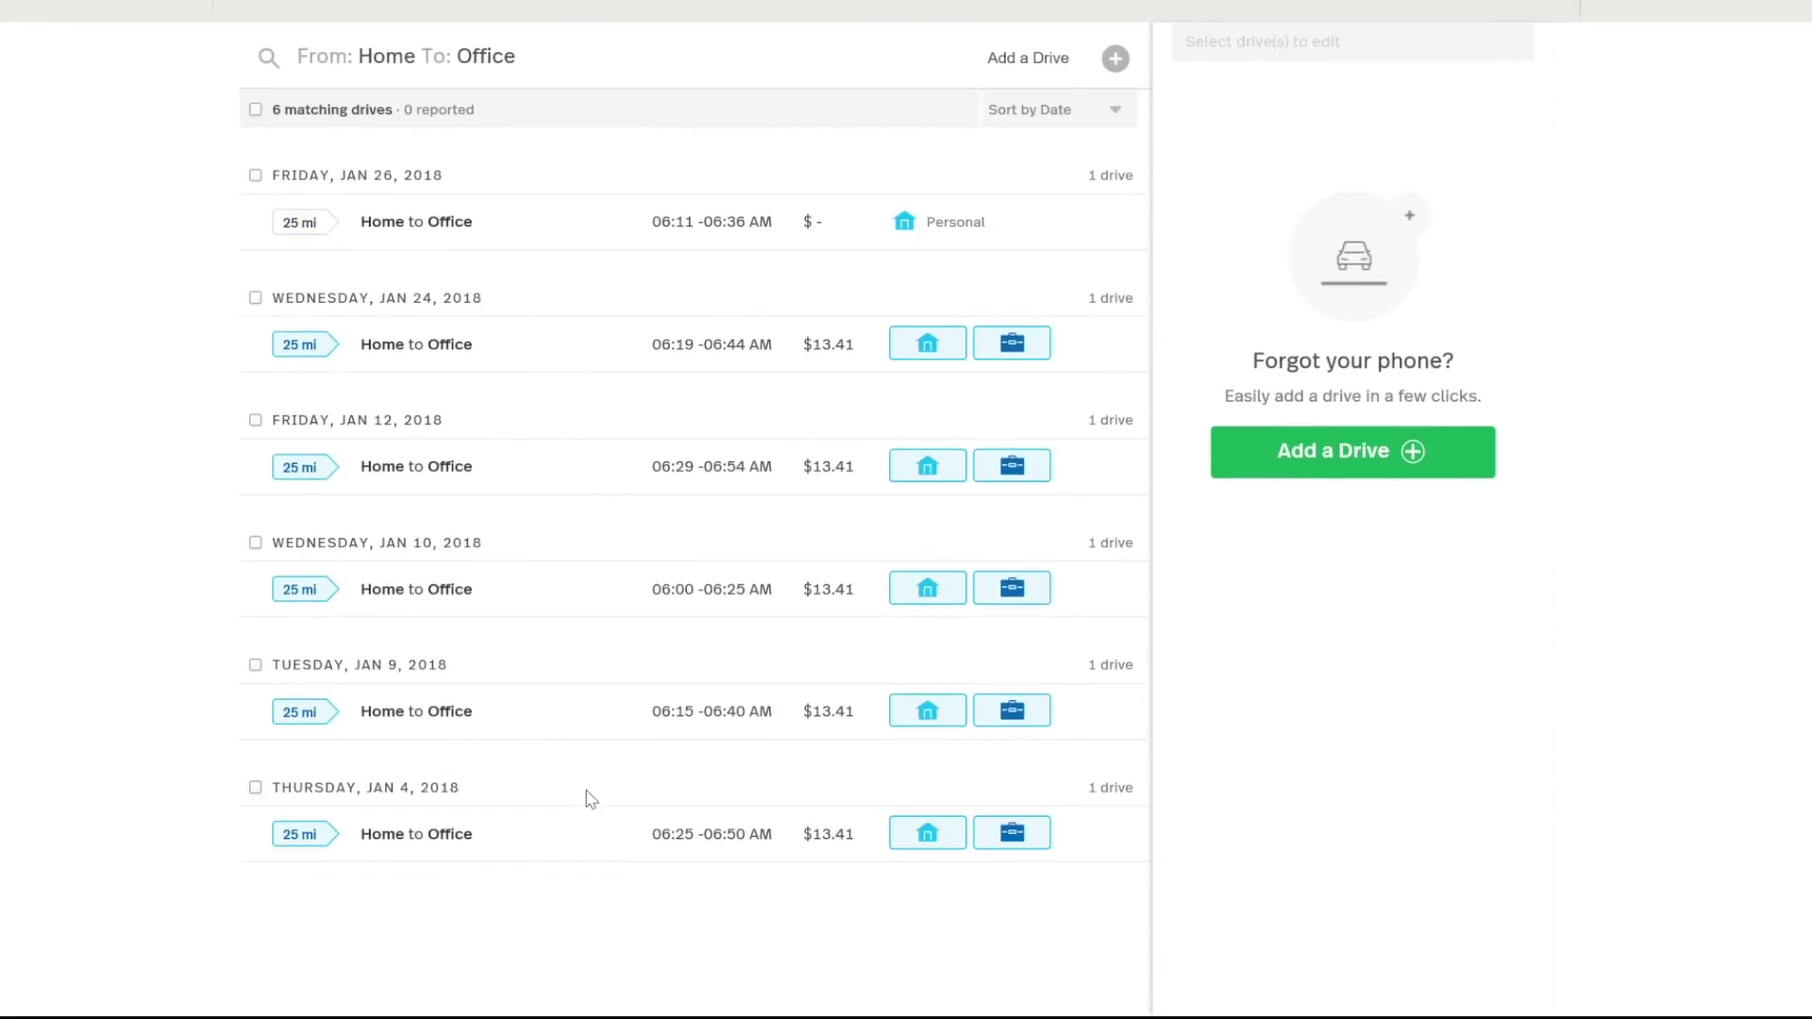
# Step: Set the Jan 4 and Jan 9 Home to Office drives to Commute and accept auto-classify
pyautogui.click(589, 848)
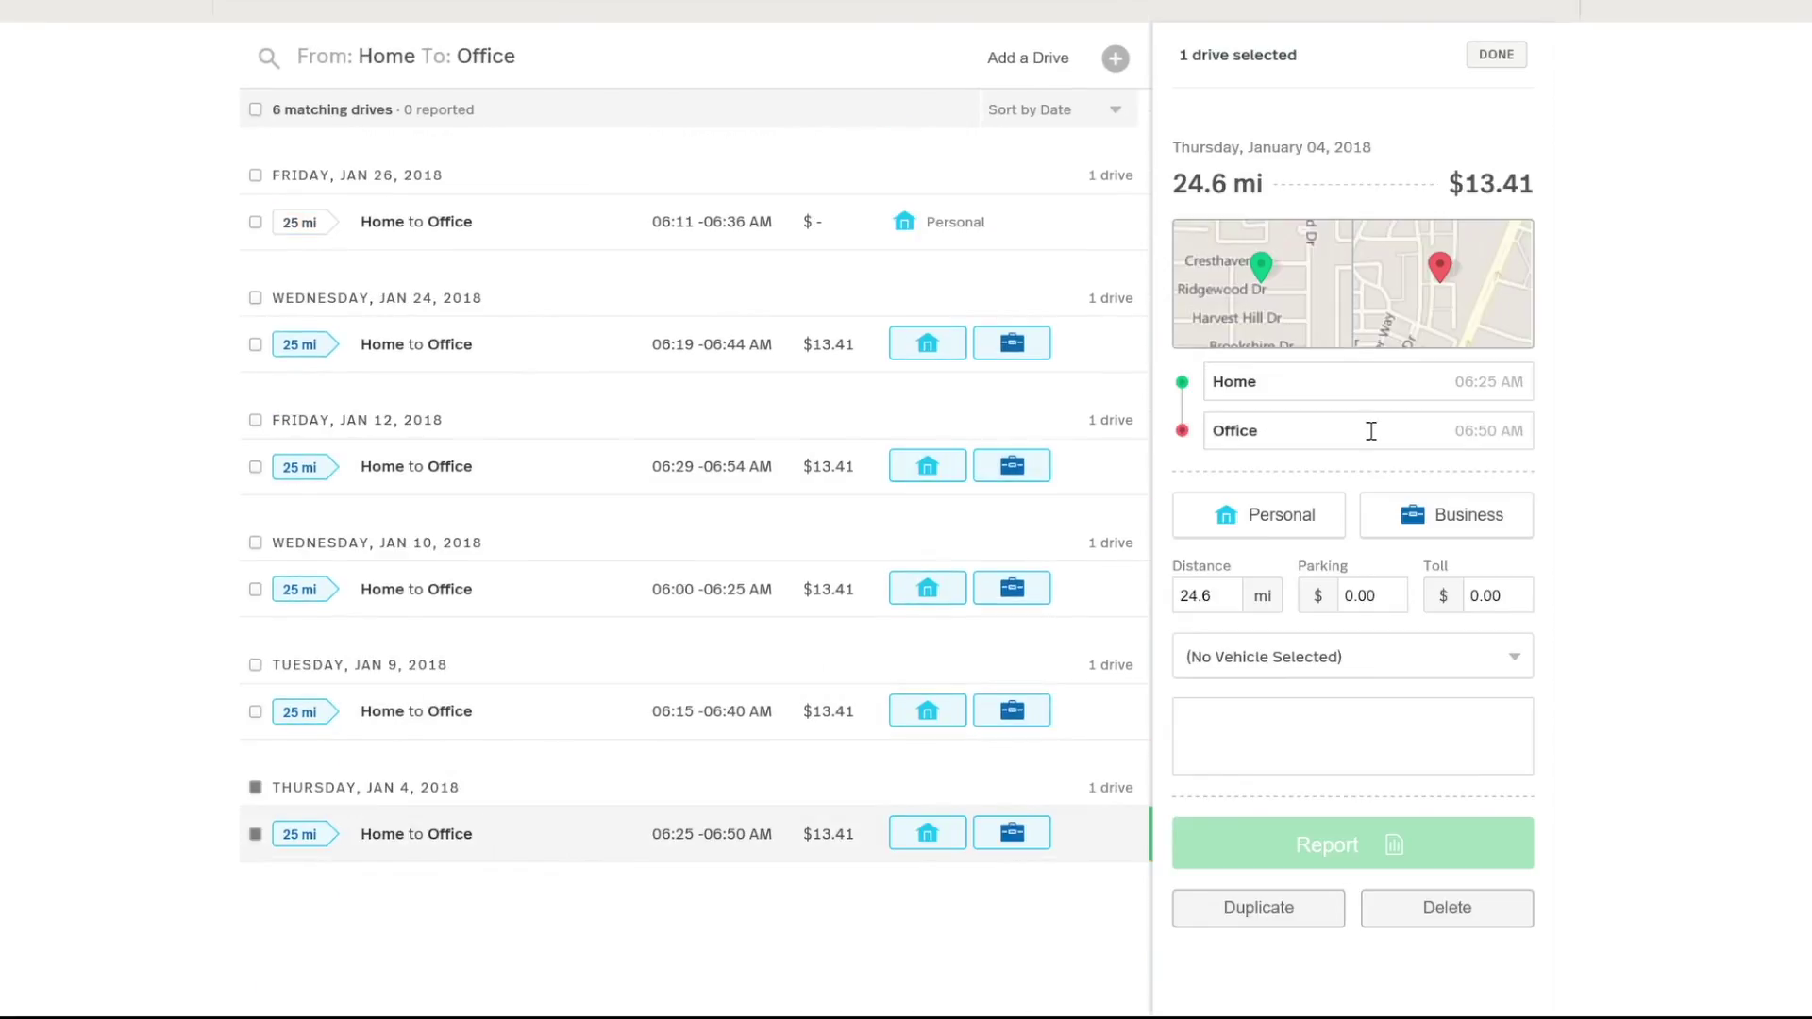
pyautogui.click(1288, 522)
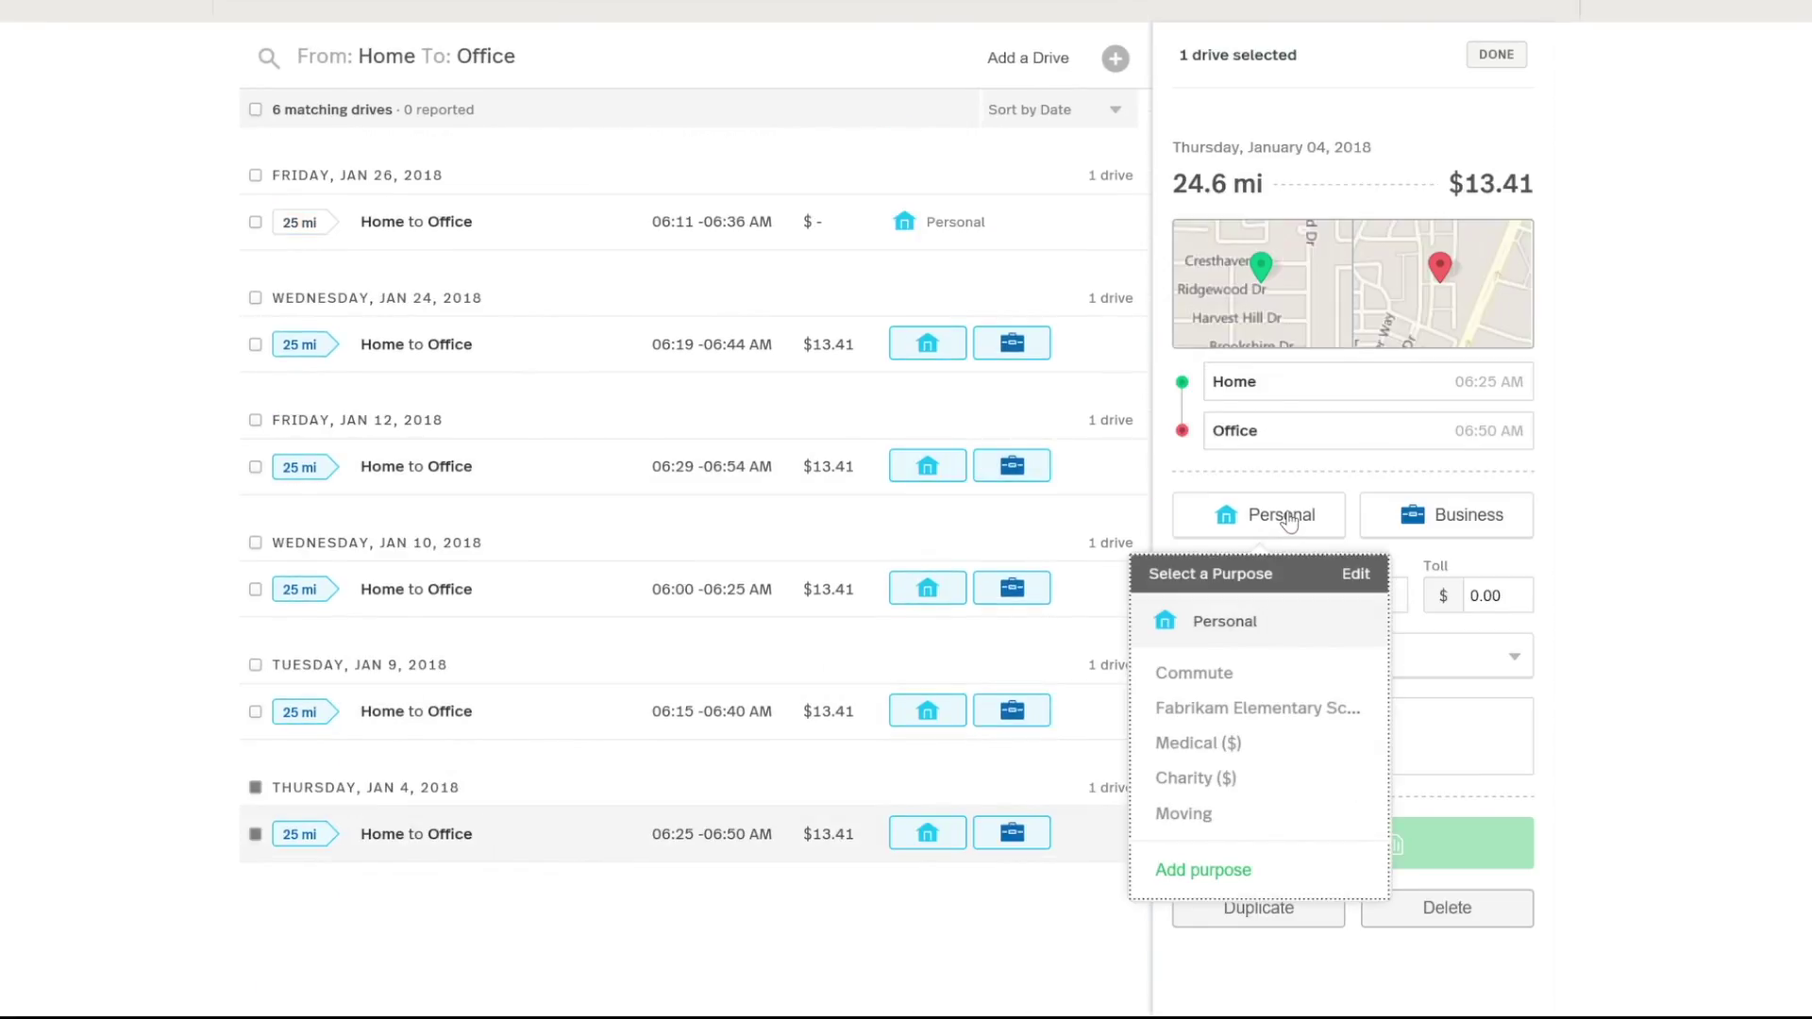
pyautogui.click(1193, 674)
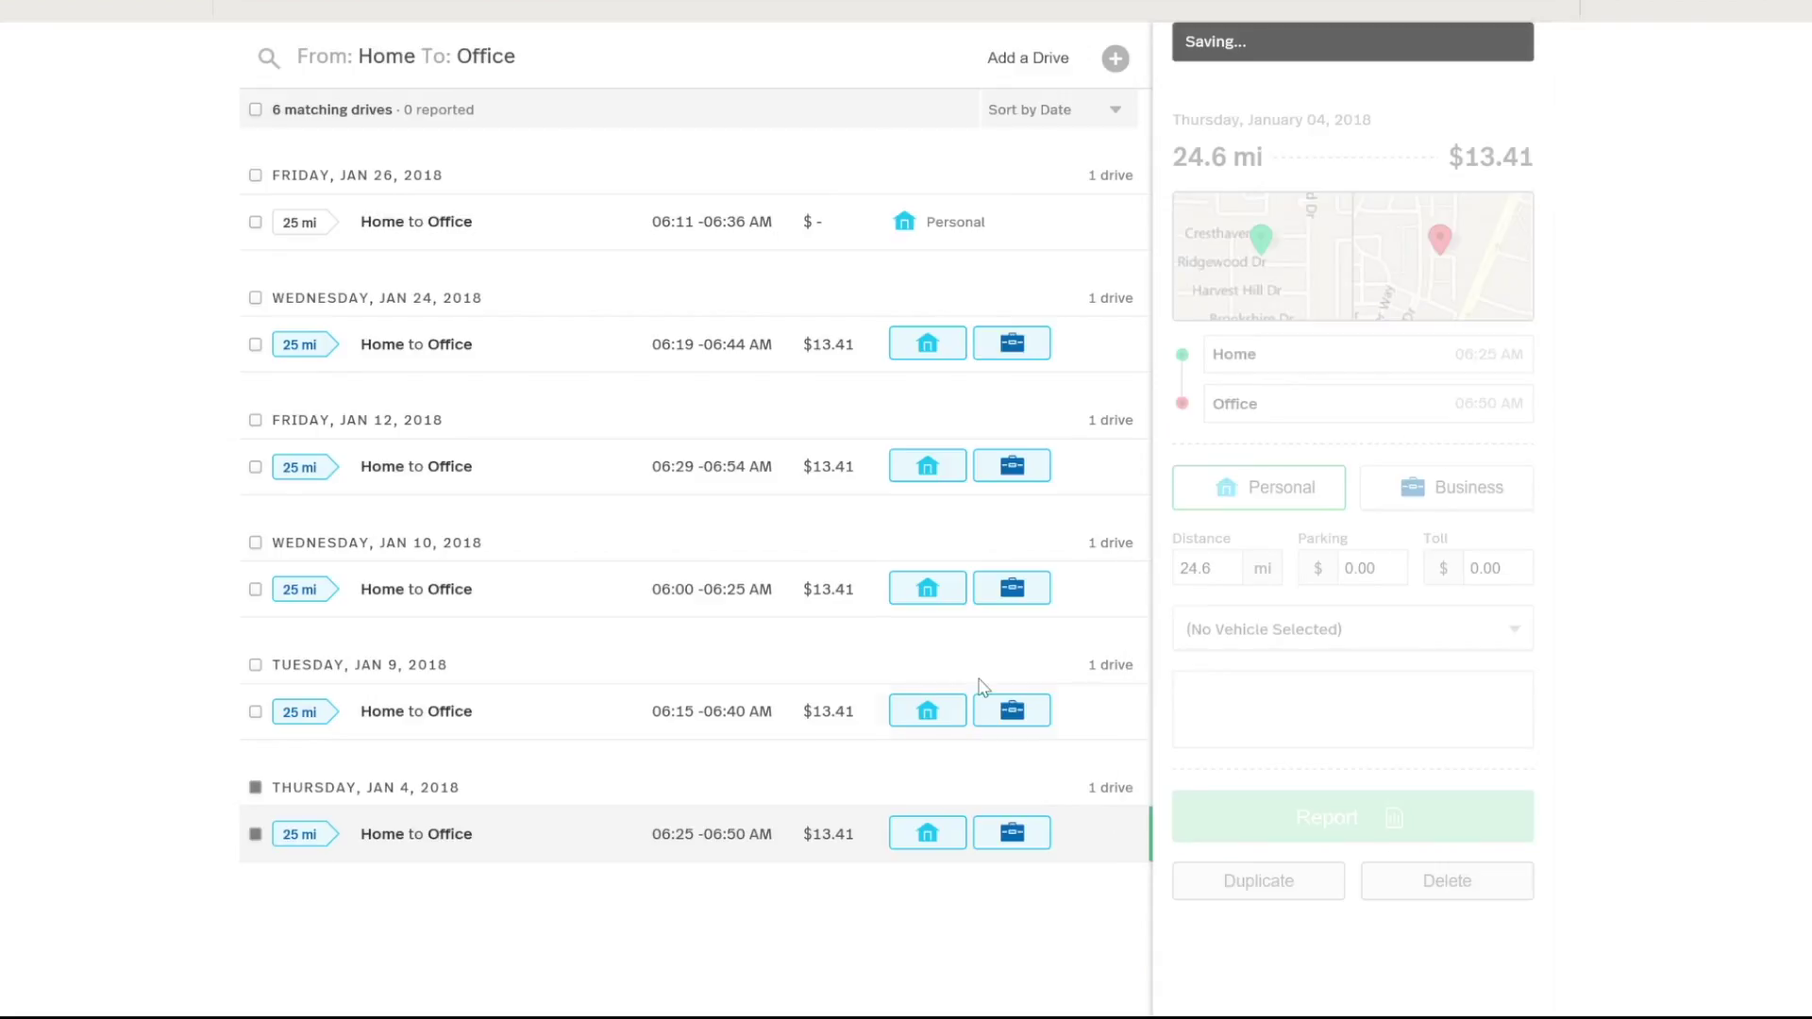
pyautogui.click(747, 714)
pyautogui.click(1292, 517)
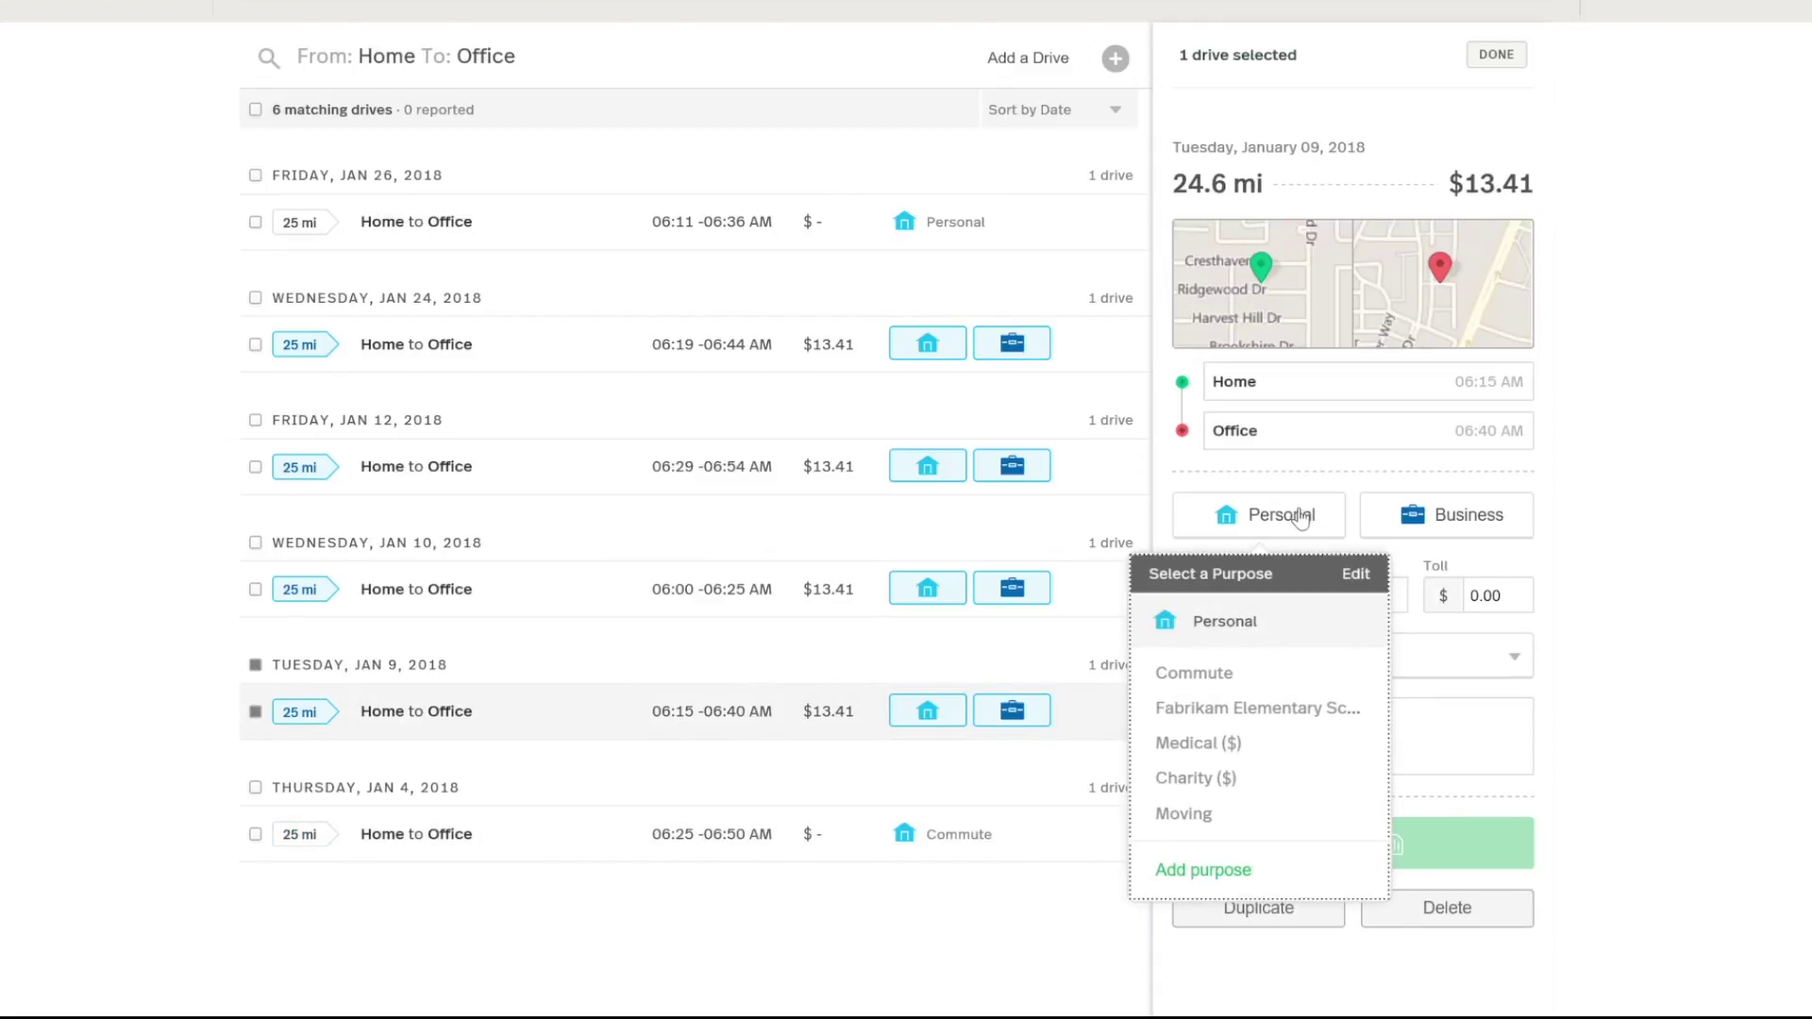
pyautogui.click(1220, 677)
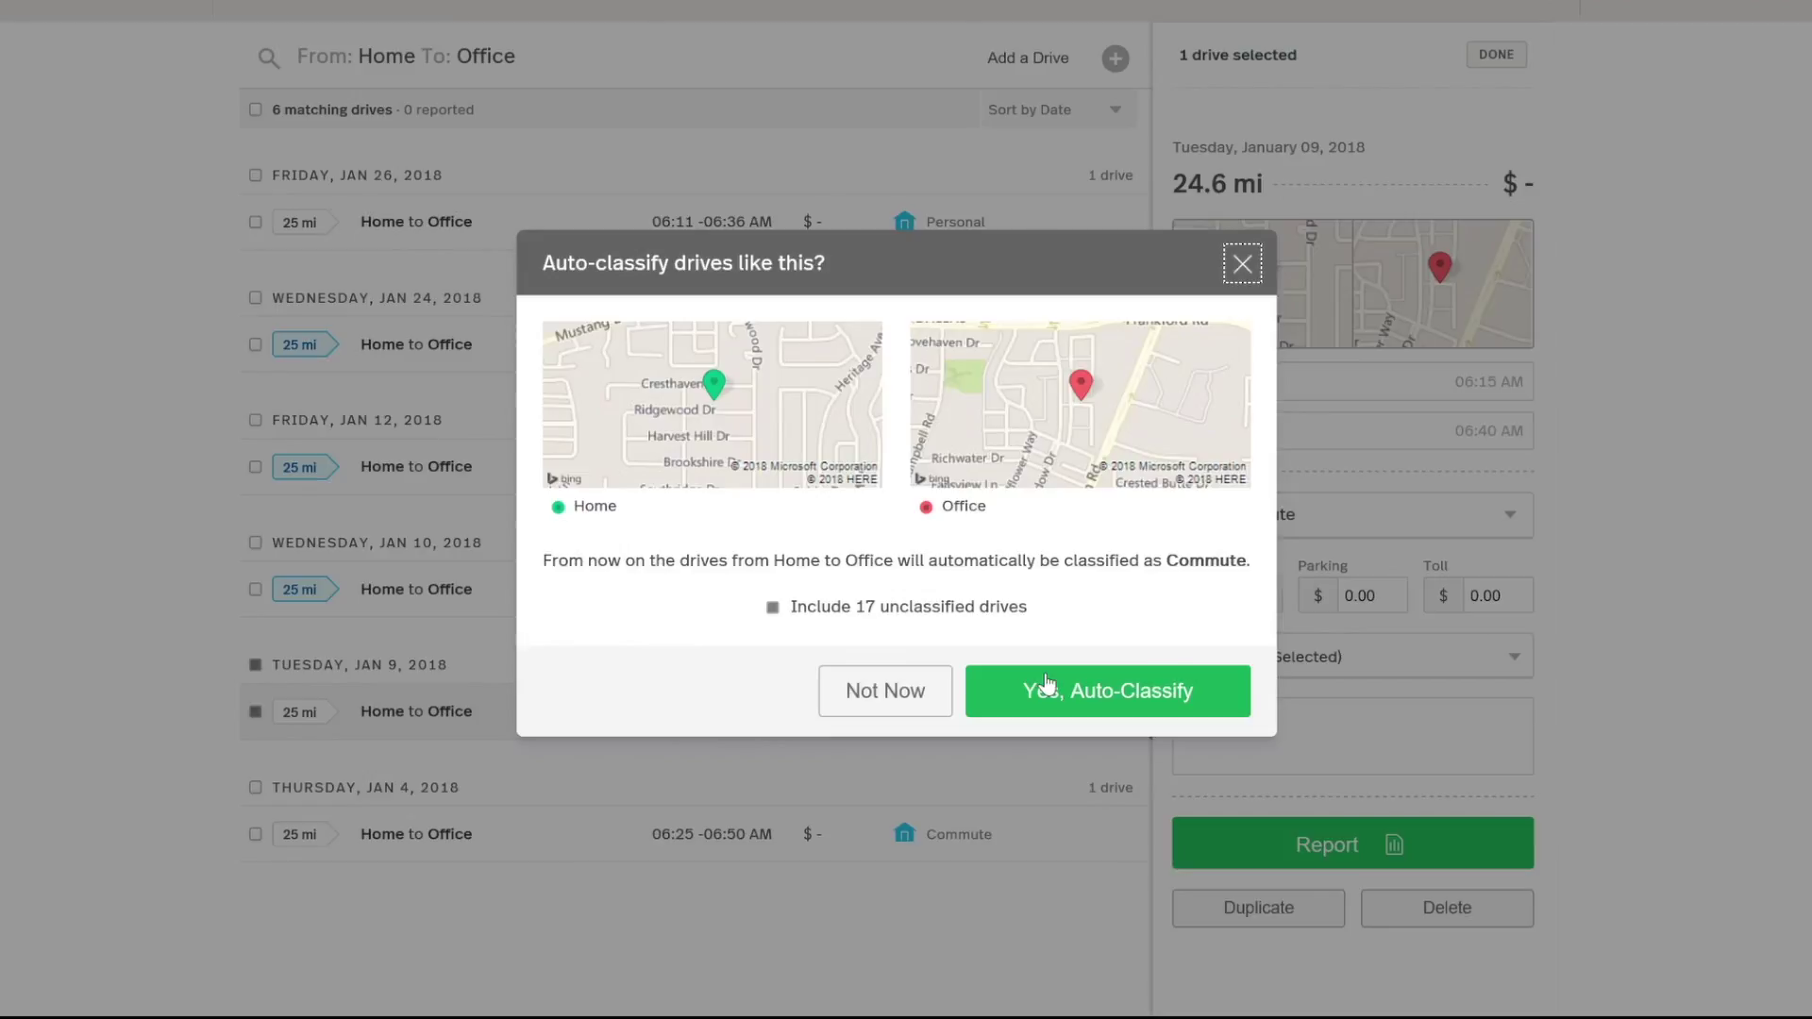
pyautogui.click(1104, 693)
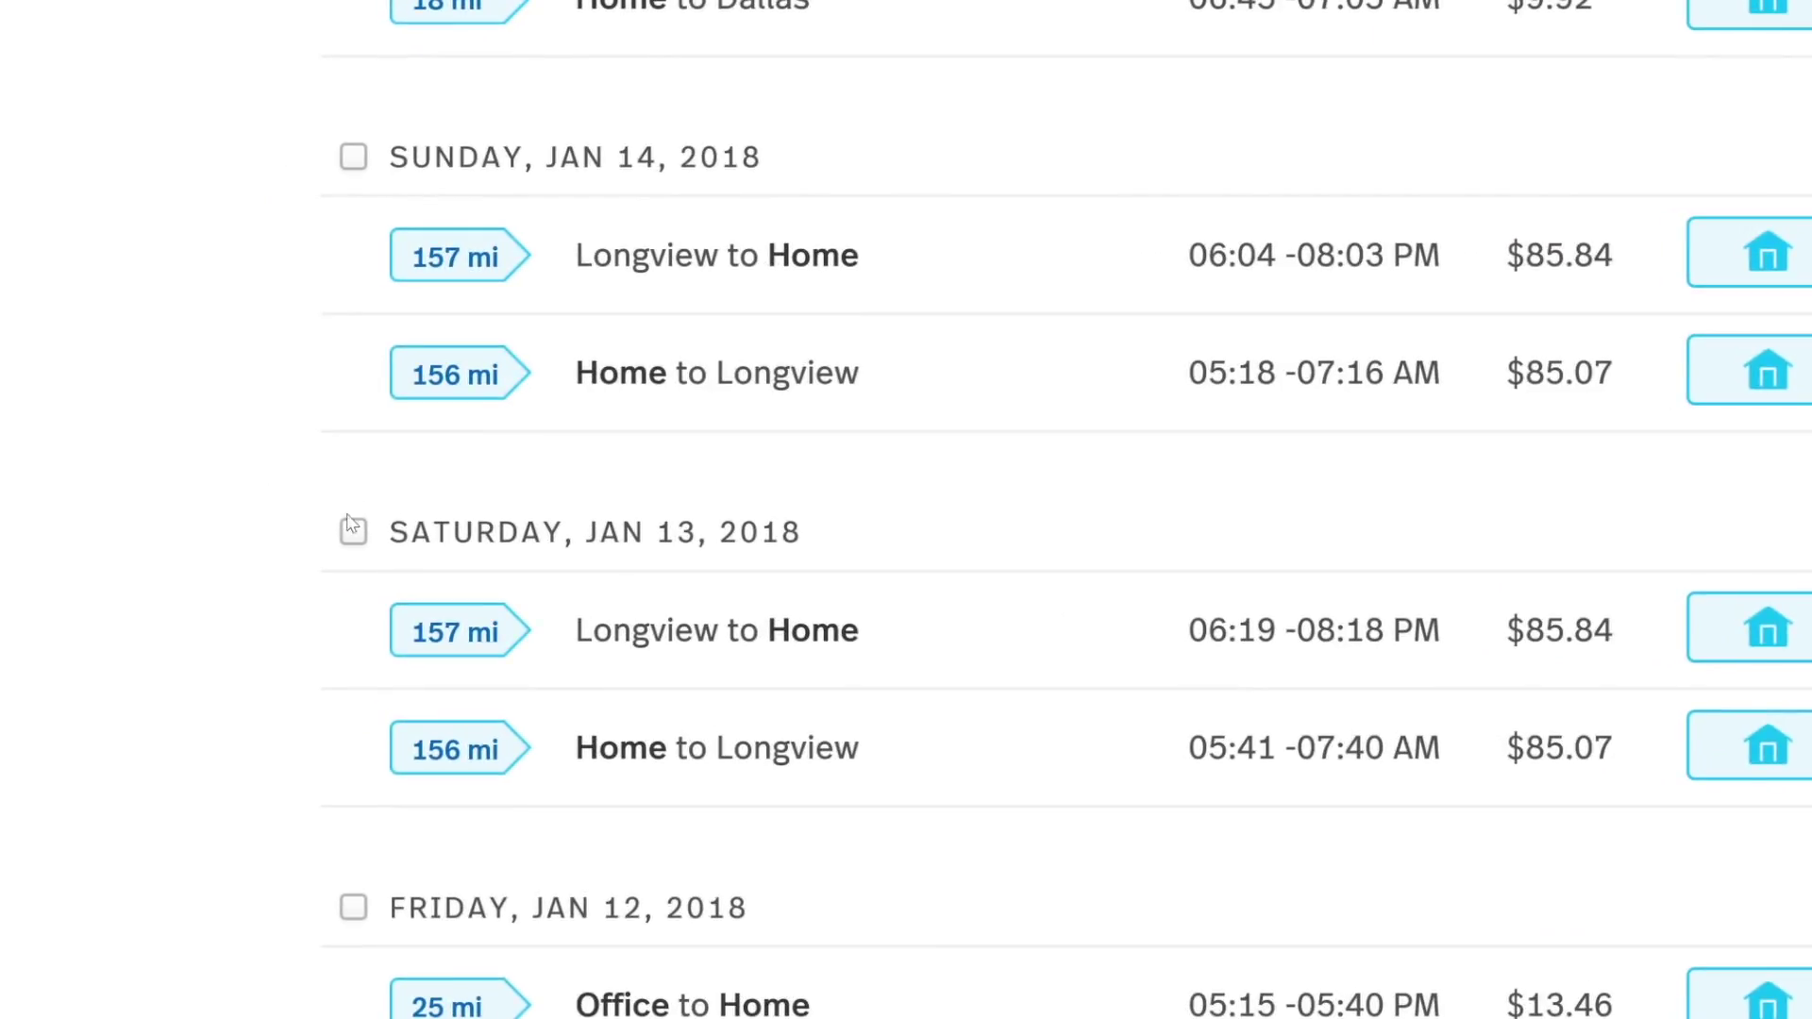
# Step: Select the four Jan 13–14 Longview drives and mark them Personal
pyautogui.click(354, 534)
pyautogui.scroll(2, 361, 424)
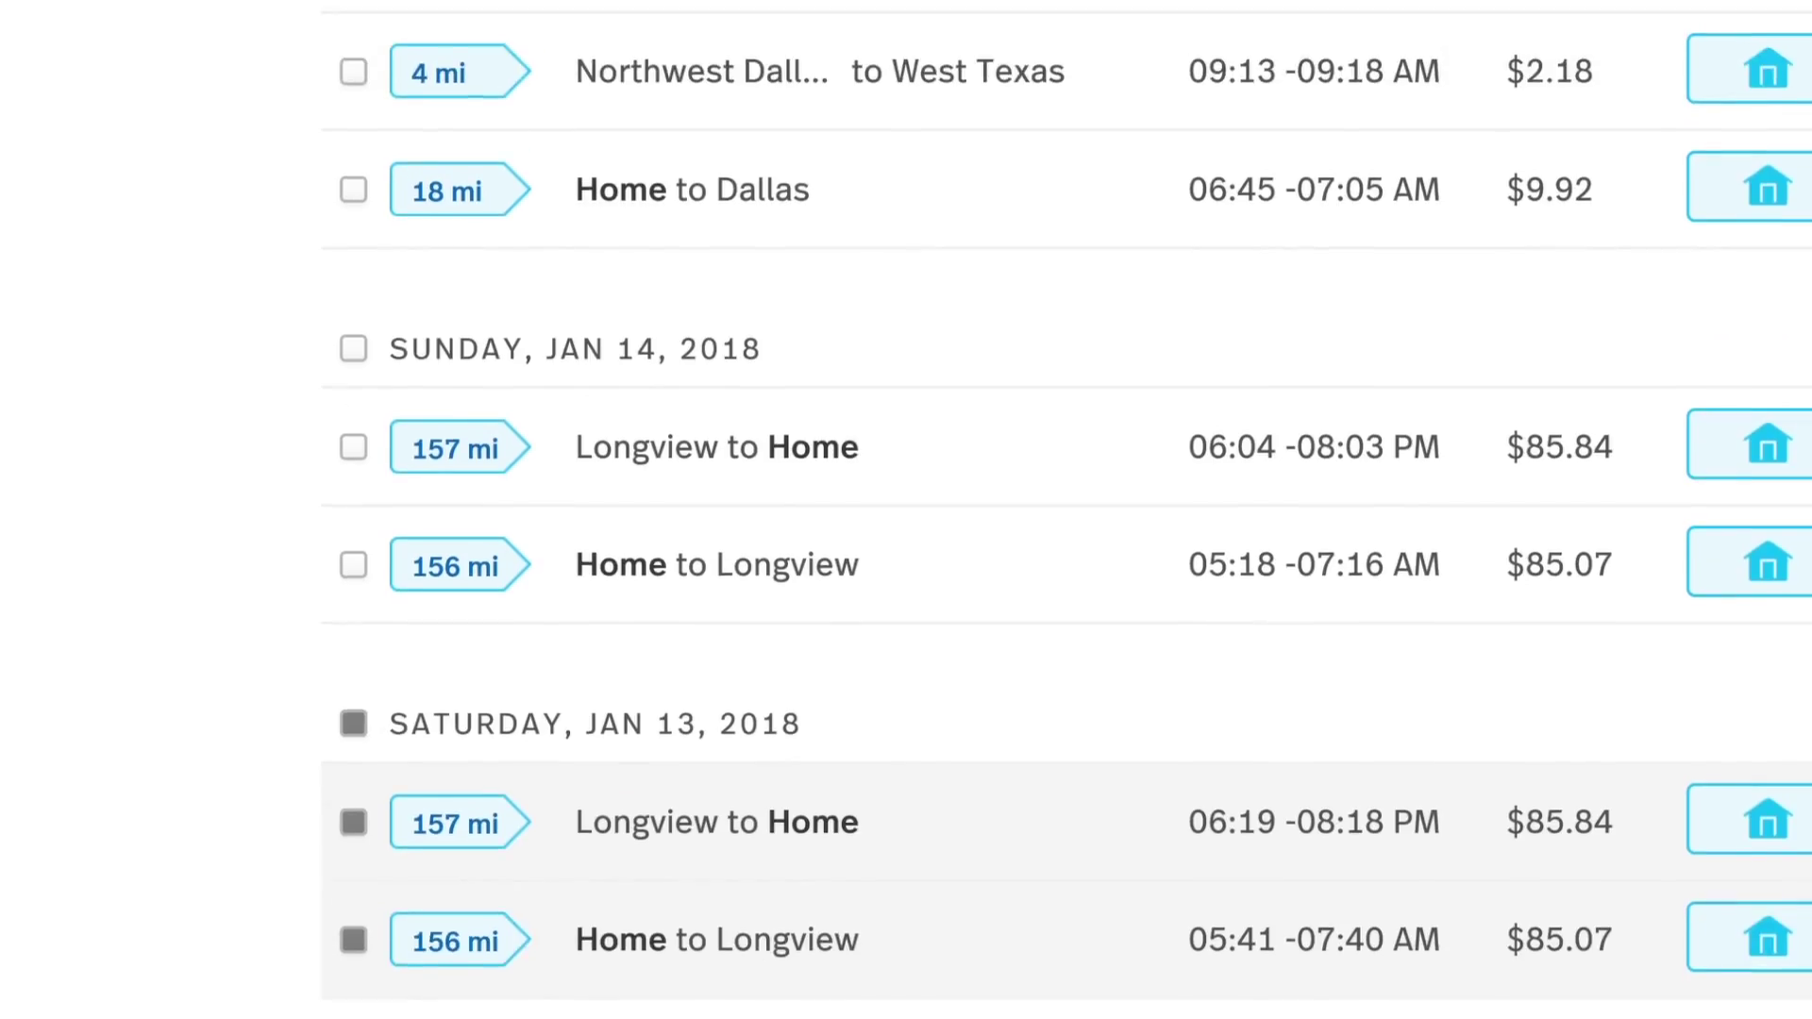
pyautogui.click(355, 373)
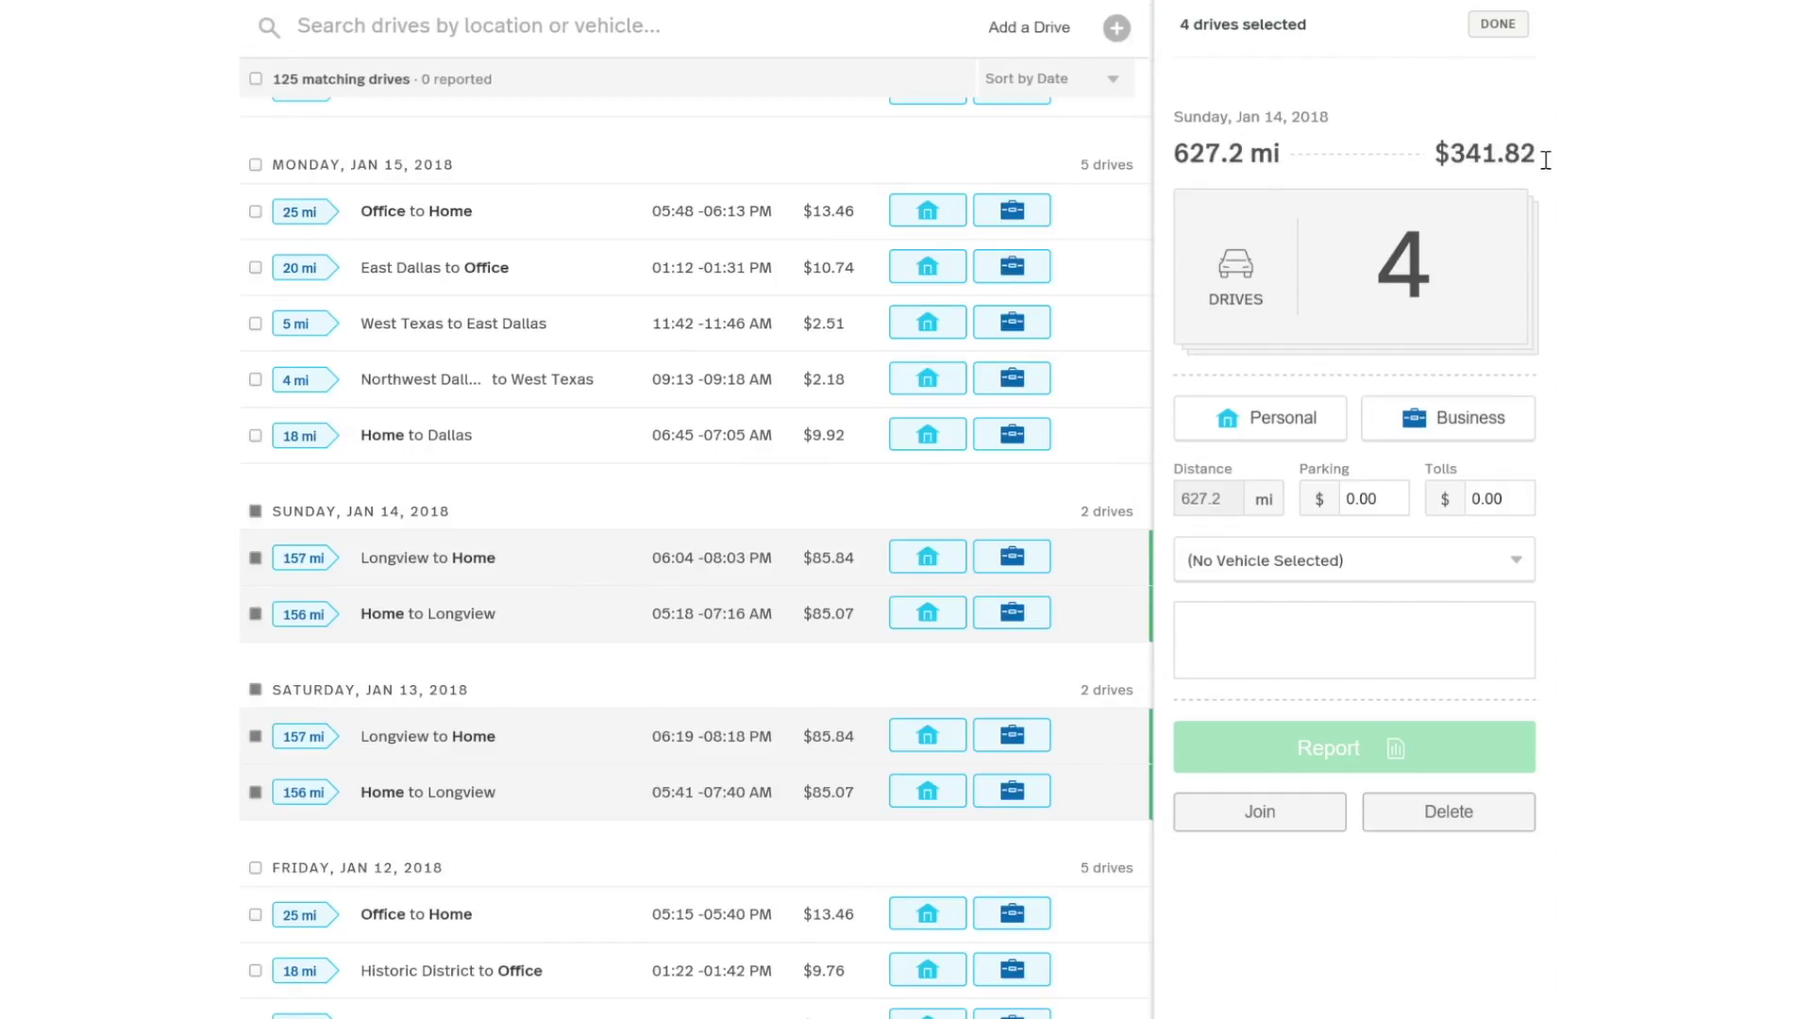
pyautogui.click(1311, 429)
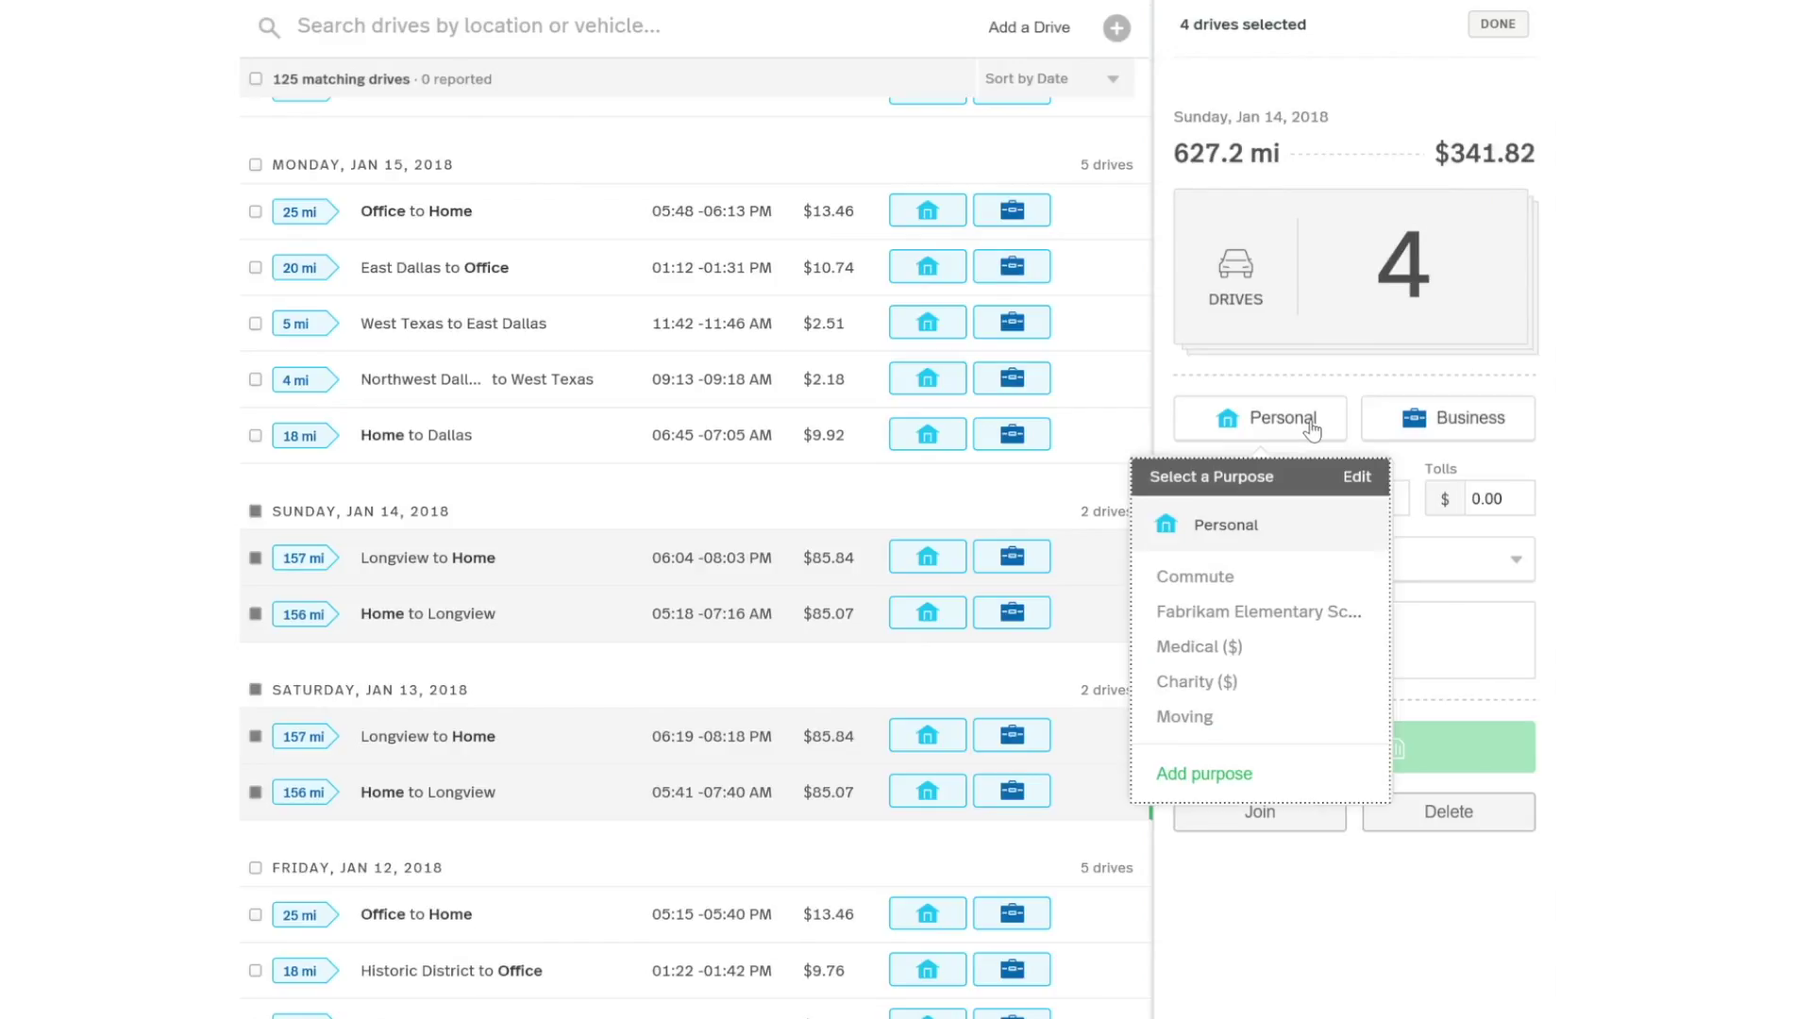
pyautogui.click(1242, 531)
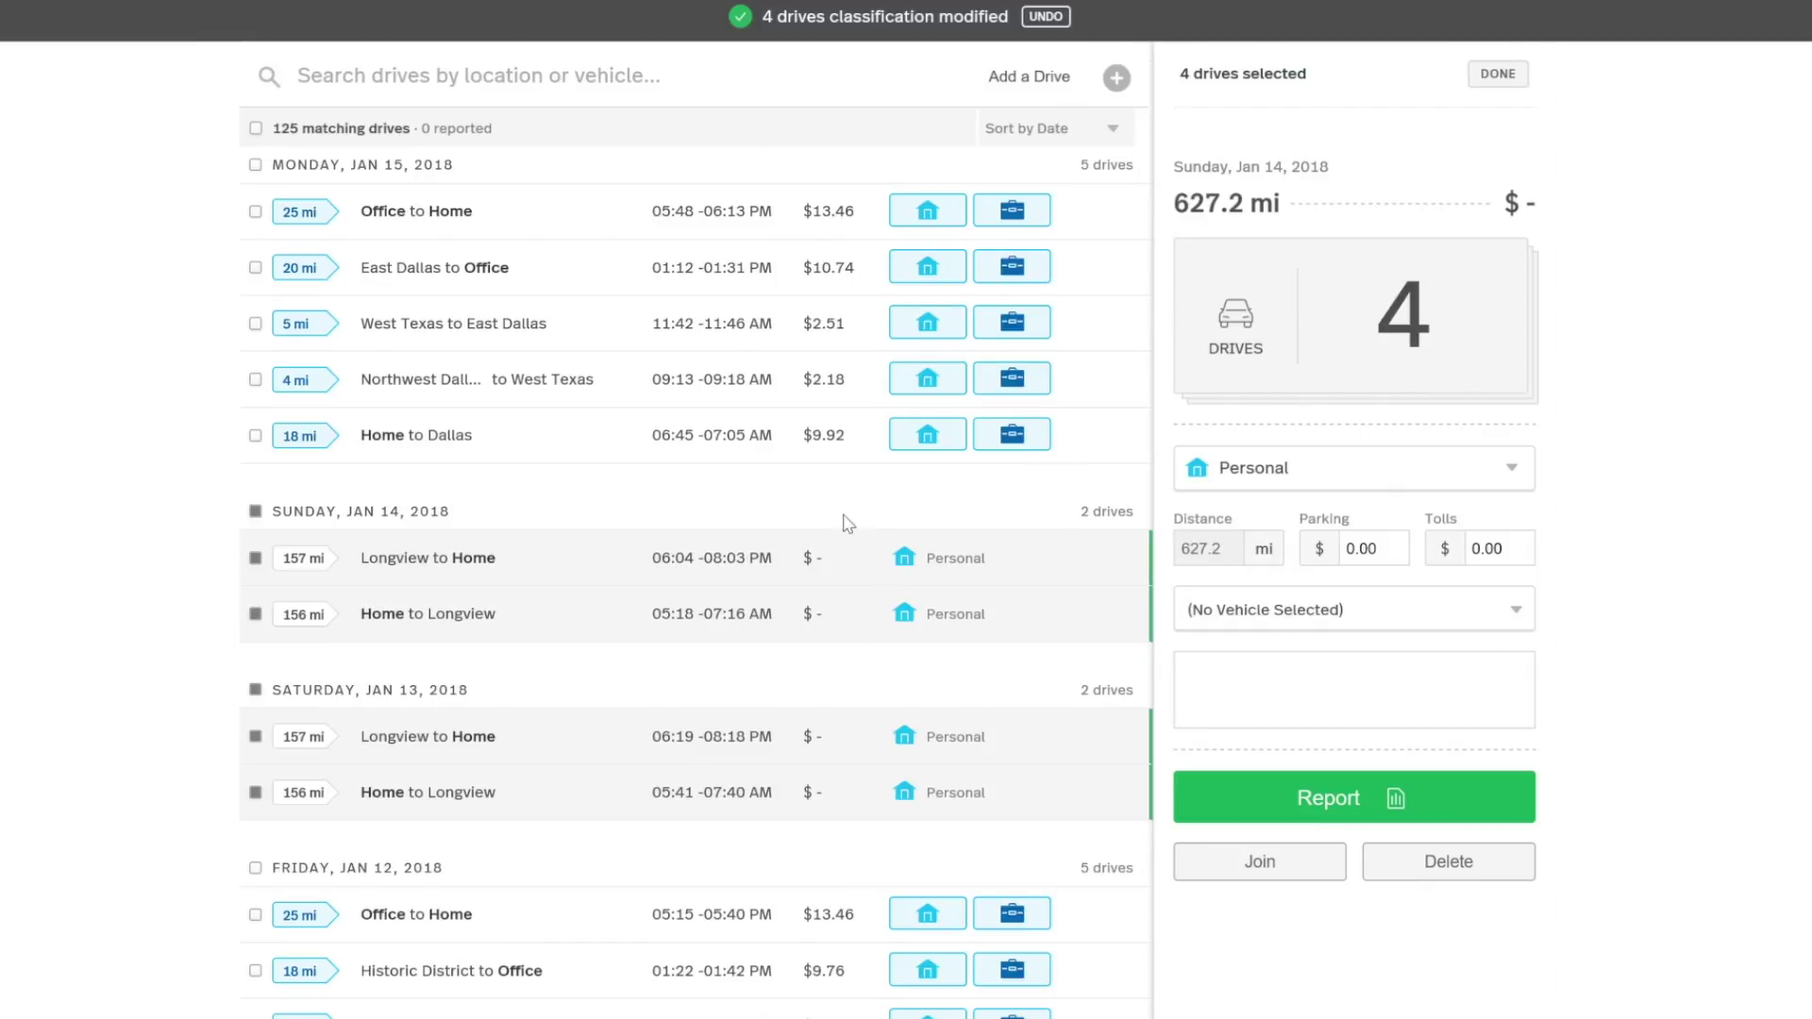
# Step: Undo that change, reclassify the four drives as Personal, and finish editing
pyautogui.click(1059, 19)
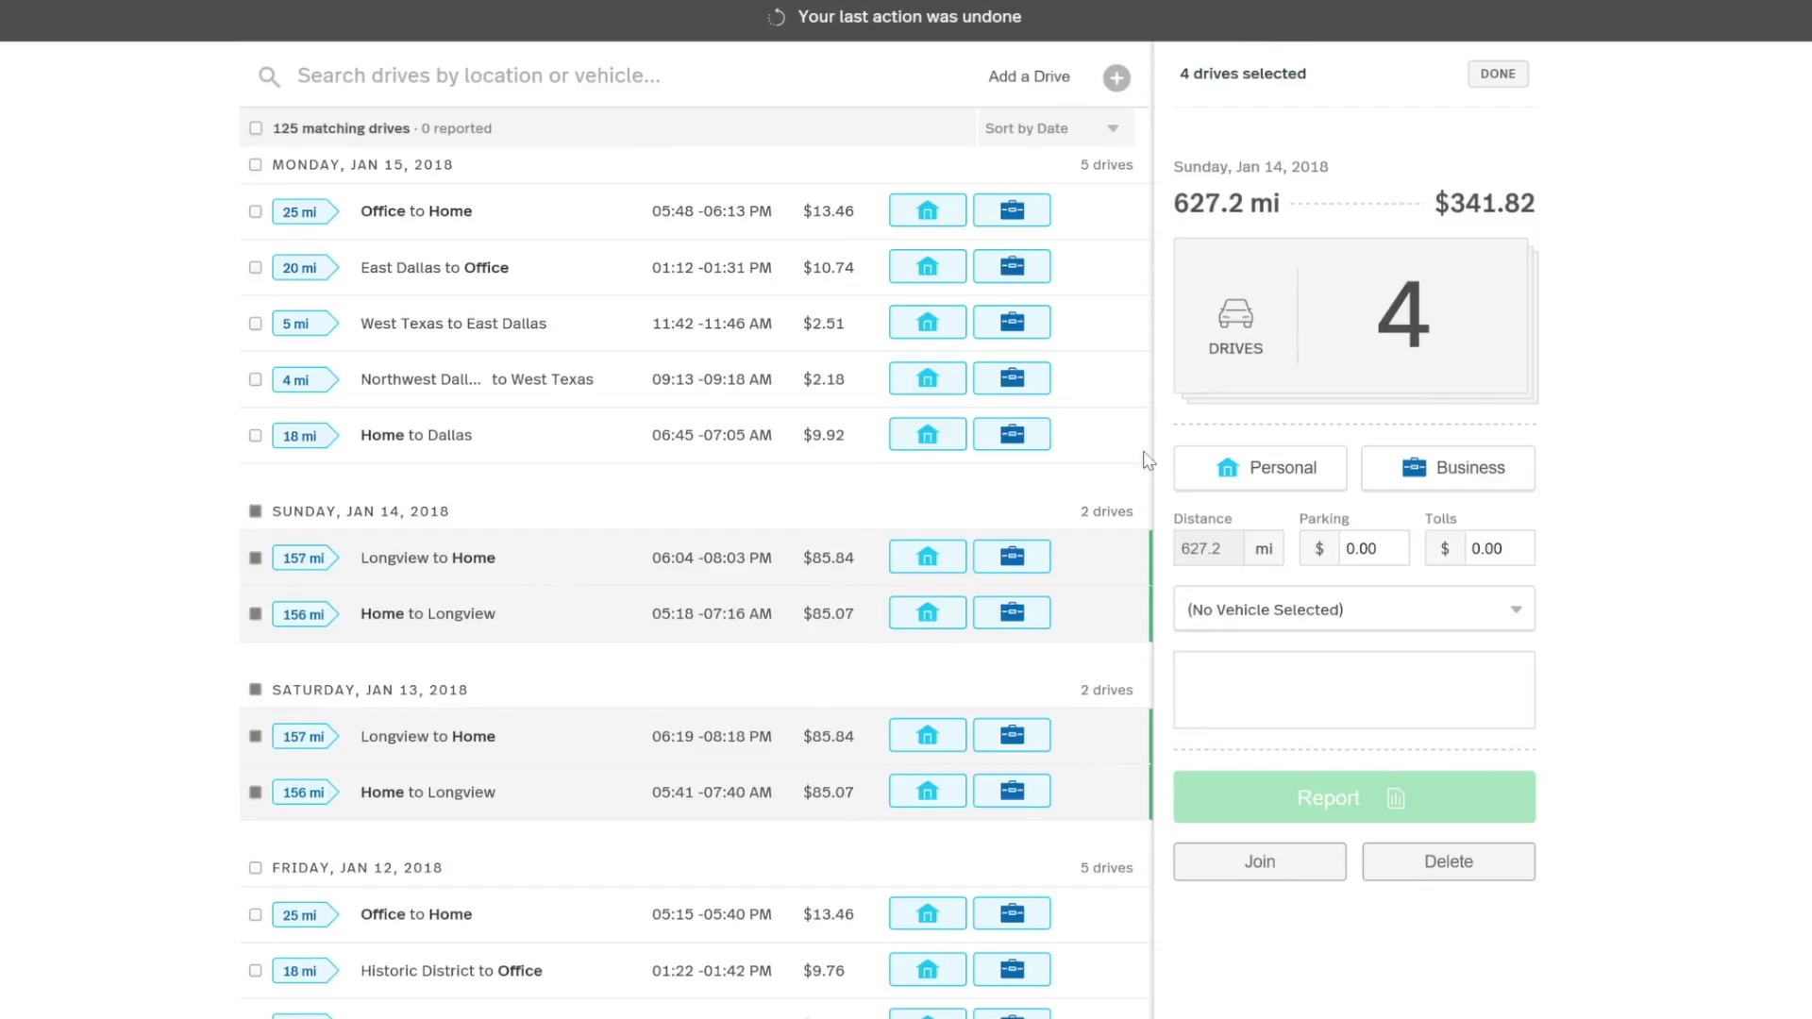
pyautogui.click(1300, 472)
pyautogui.click(1226, 575)
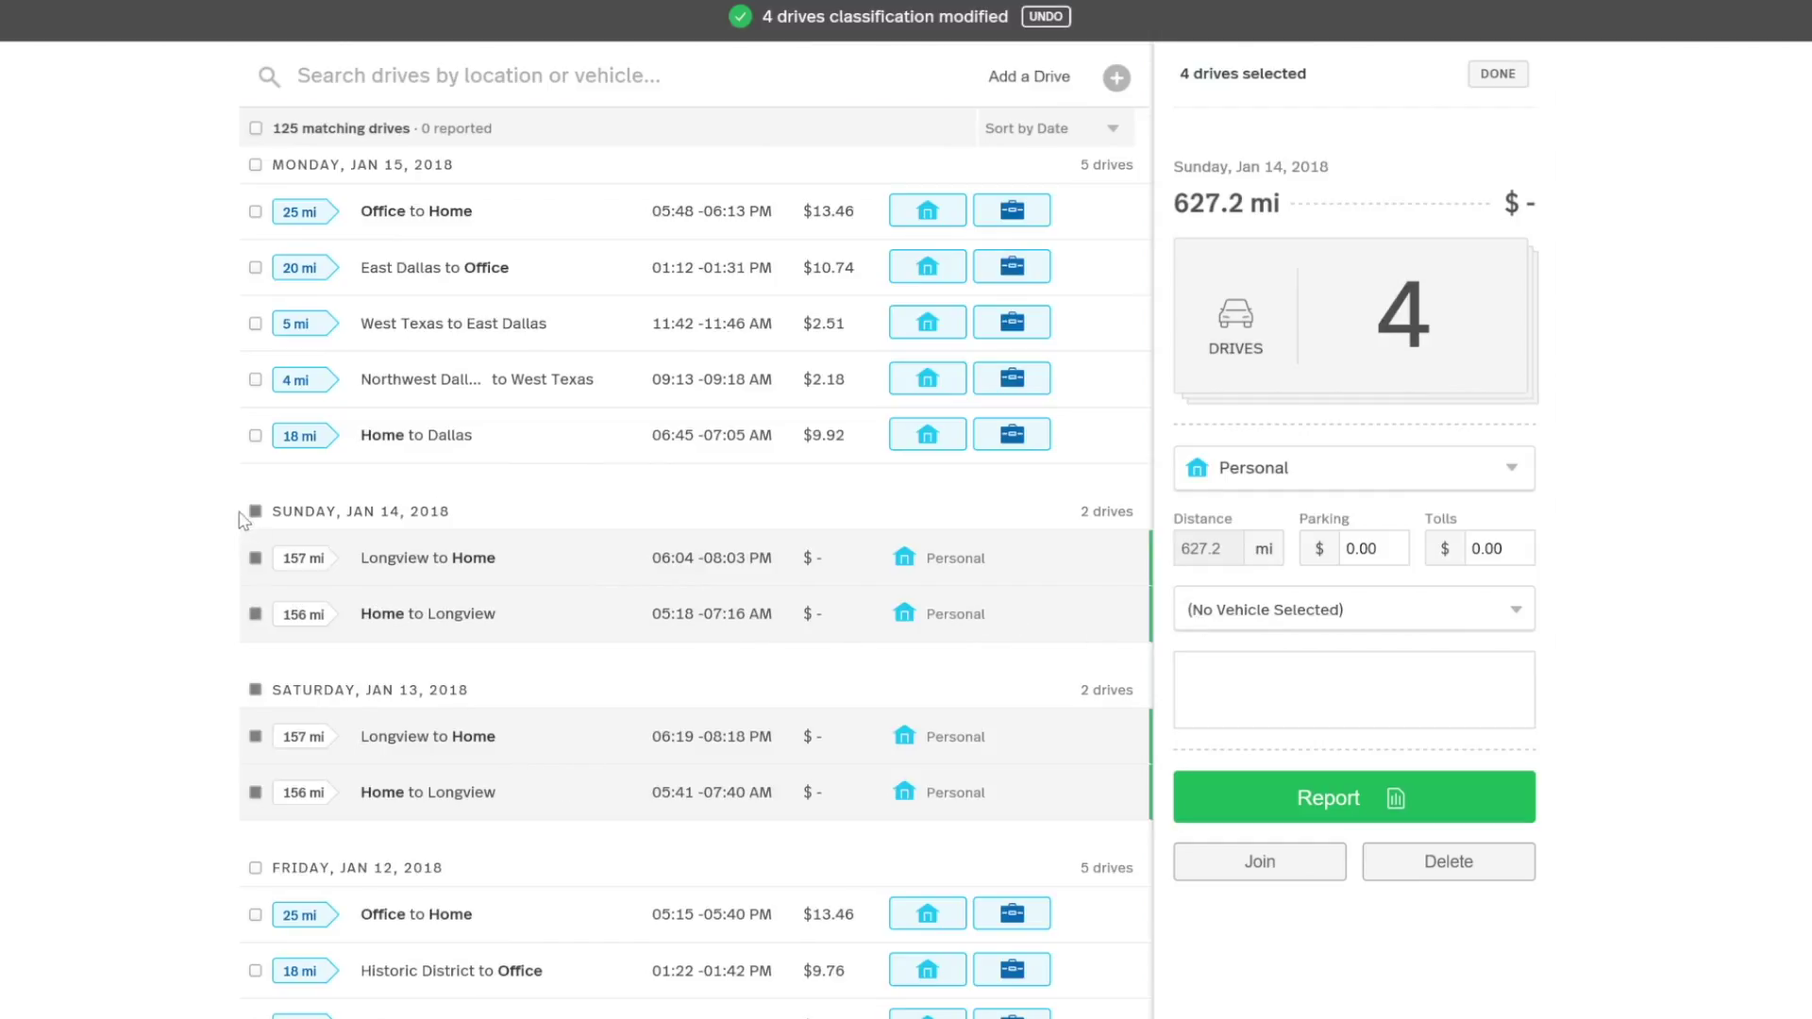
pyautogui.click(1498, 75)
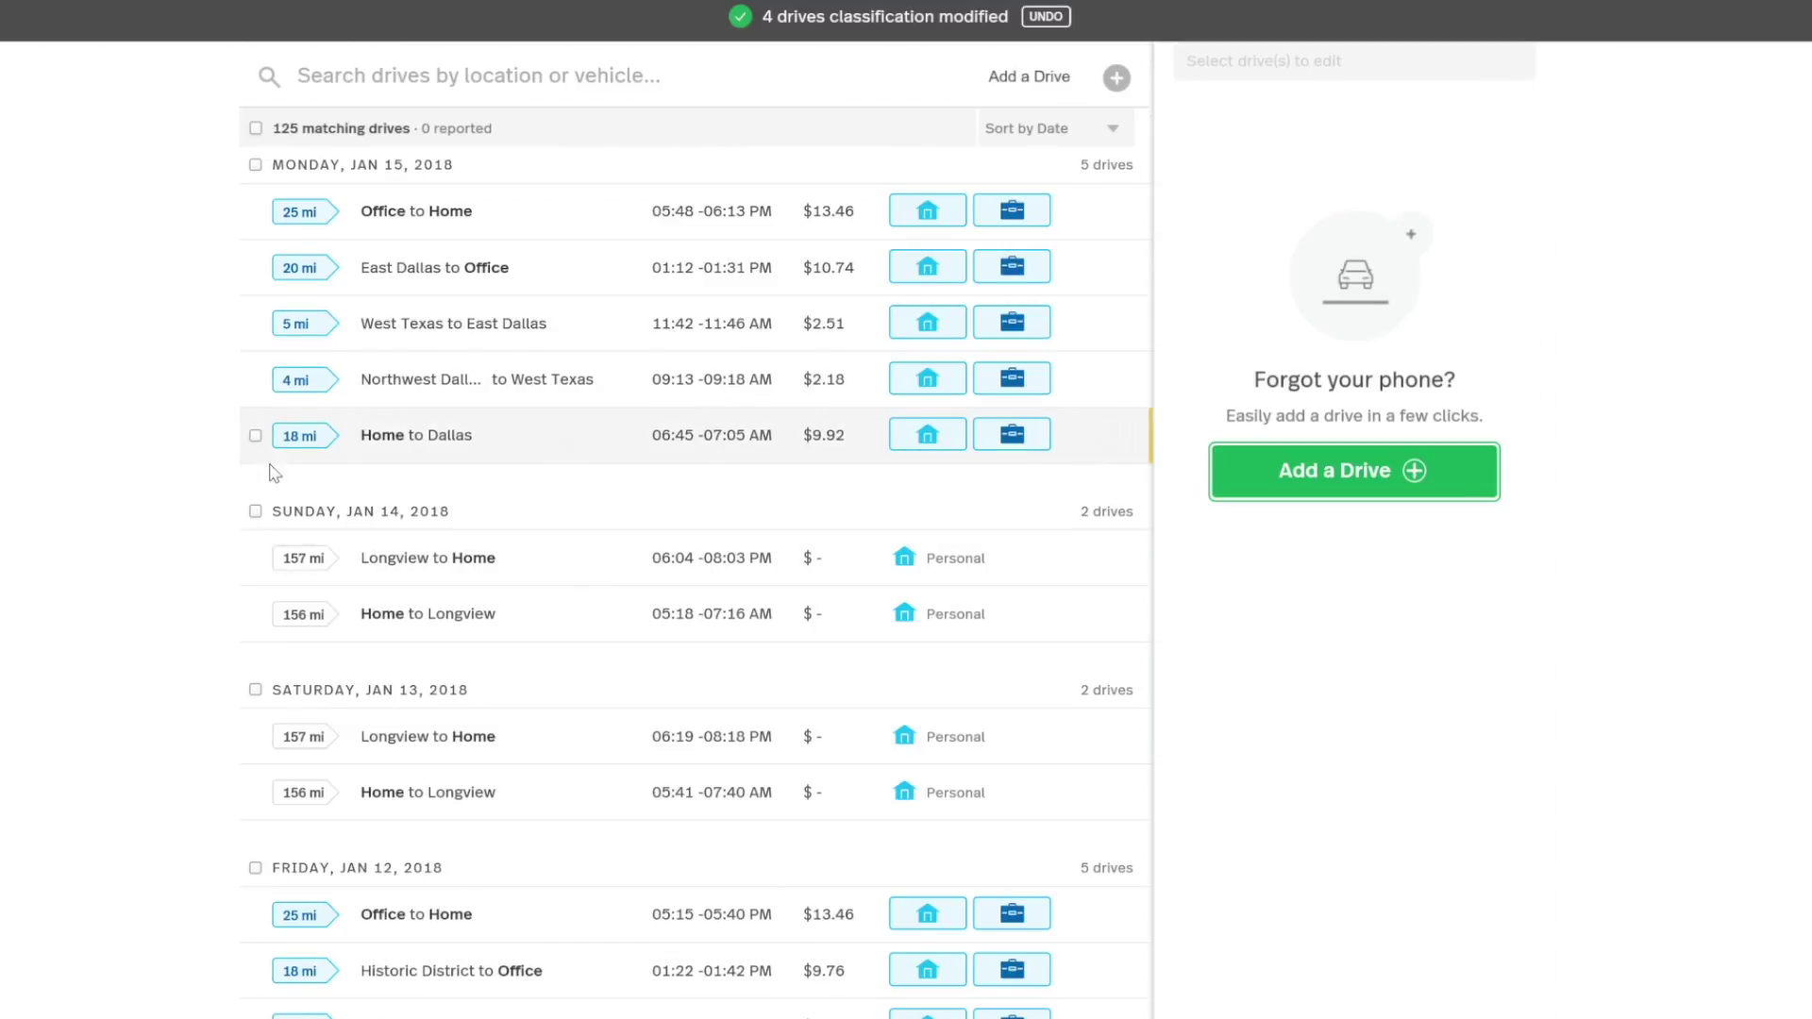
pyautogui.scroll(-3, 729, 563)
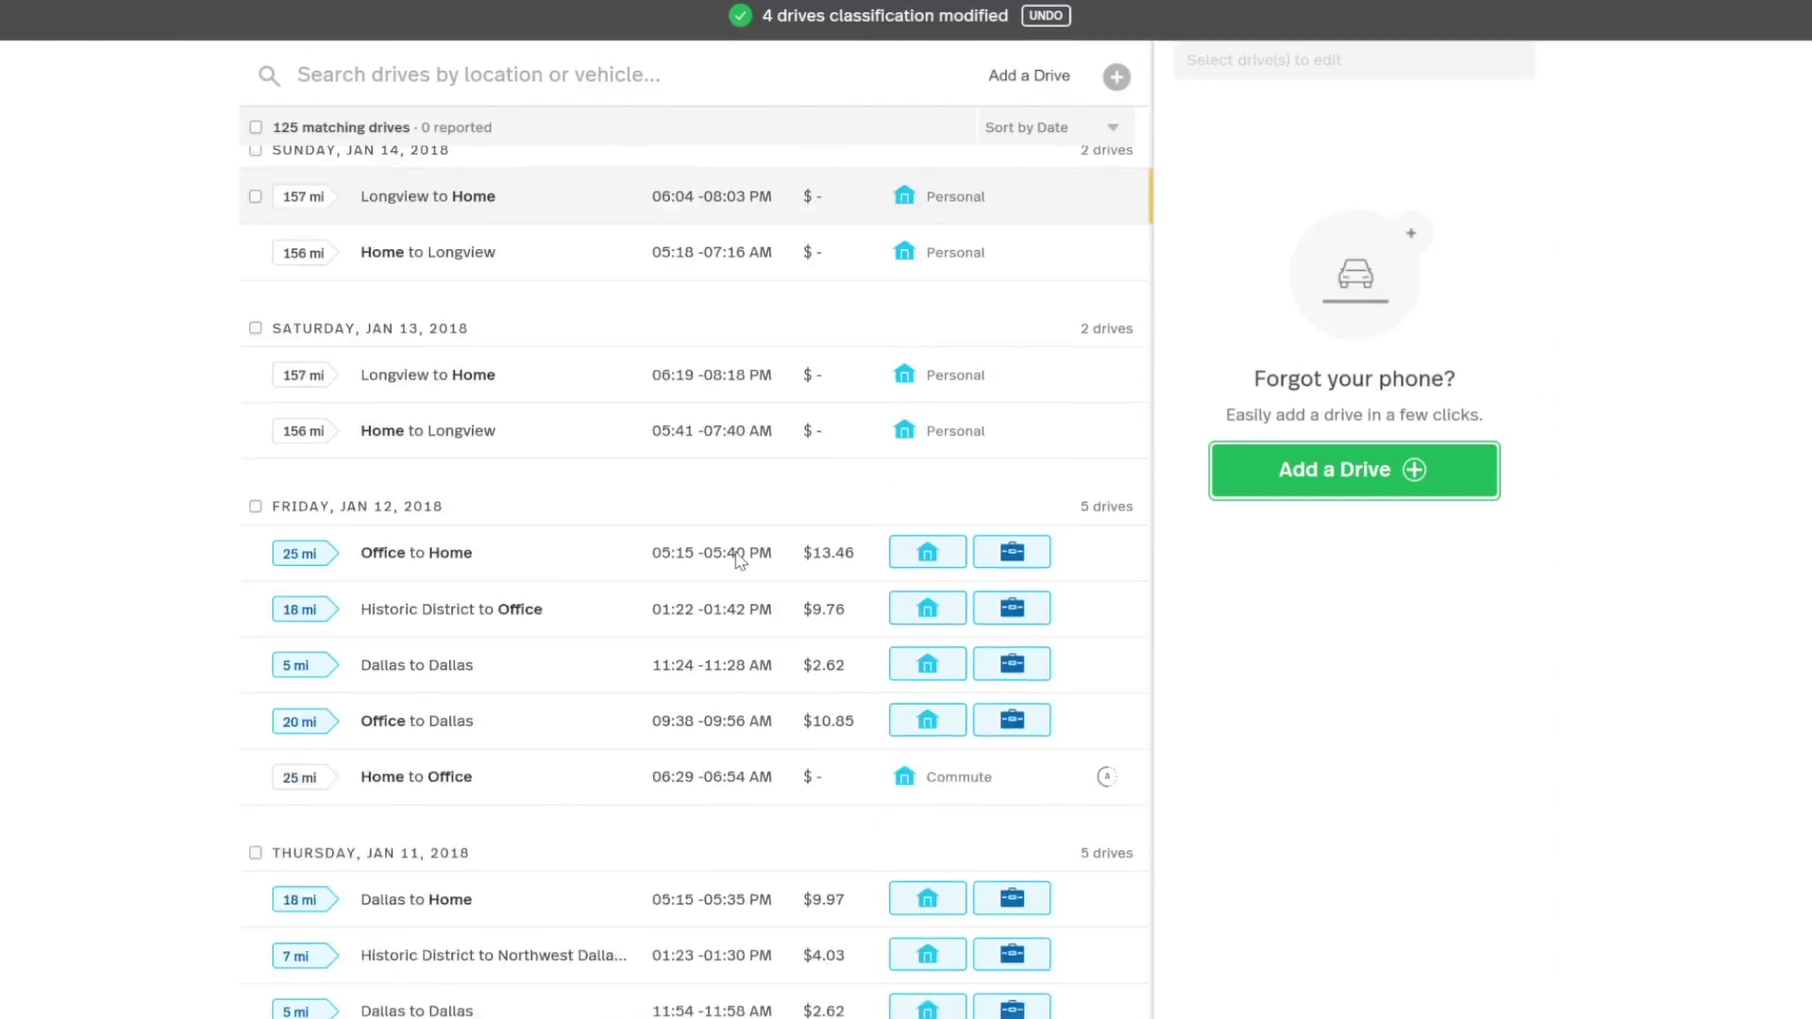
pyautogui.scroll(-1, 732, 557)
# Step: Select the 11:24 AM Dallas to Dallas drive
pyautogui.click(675, 551)
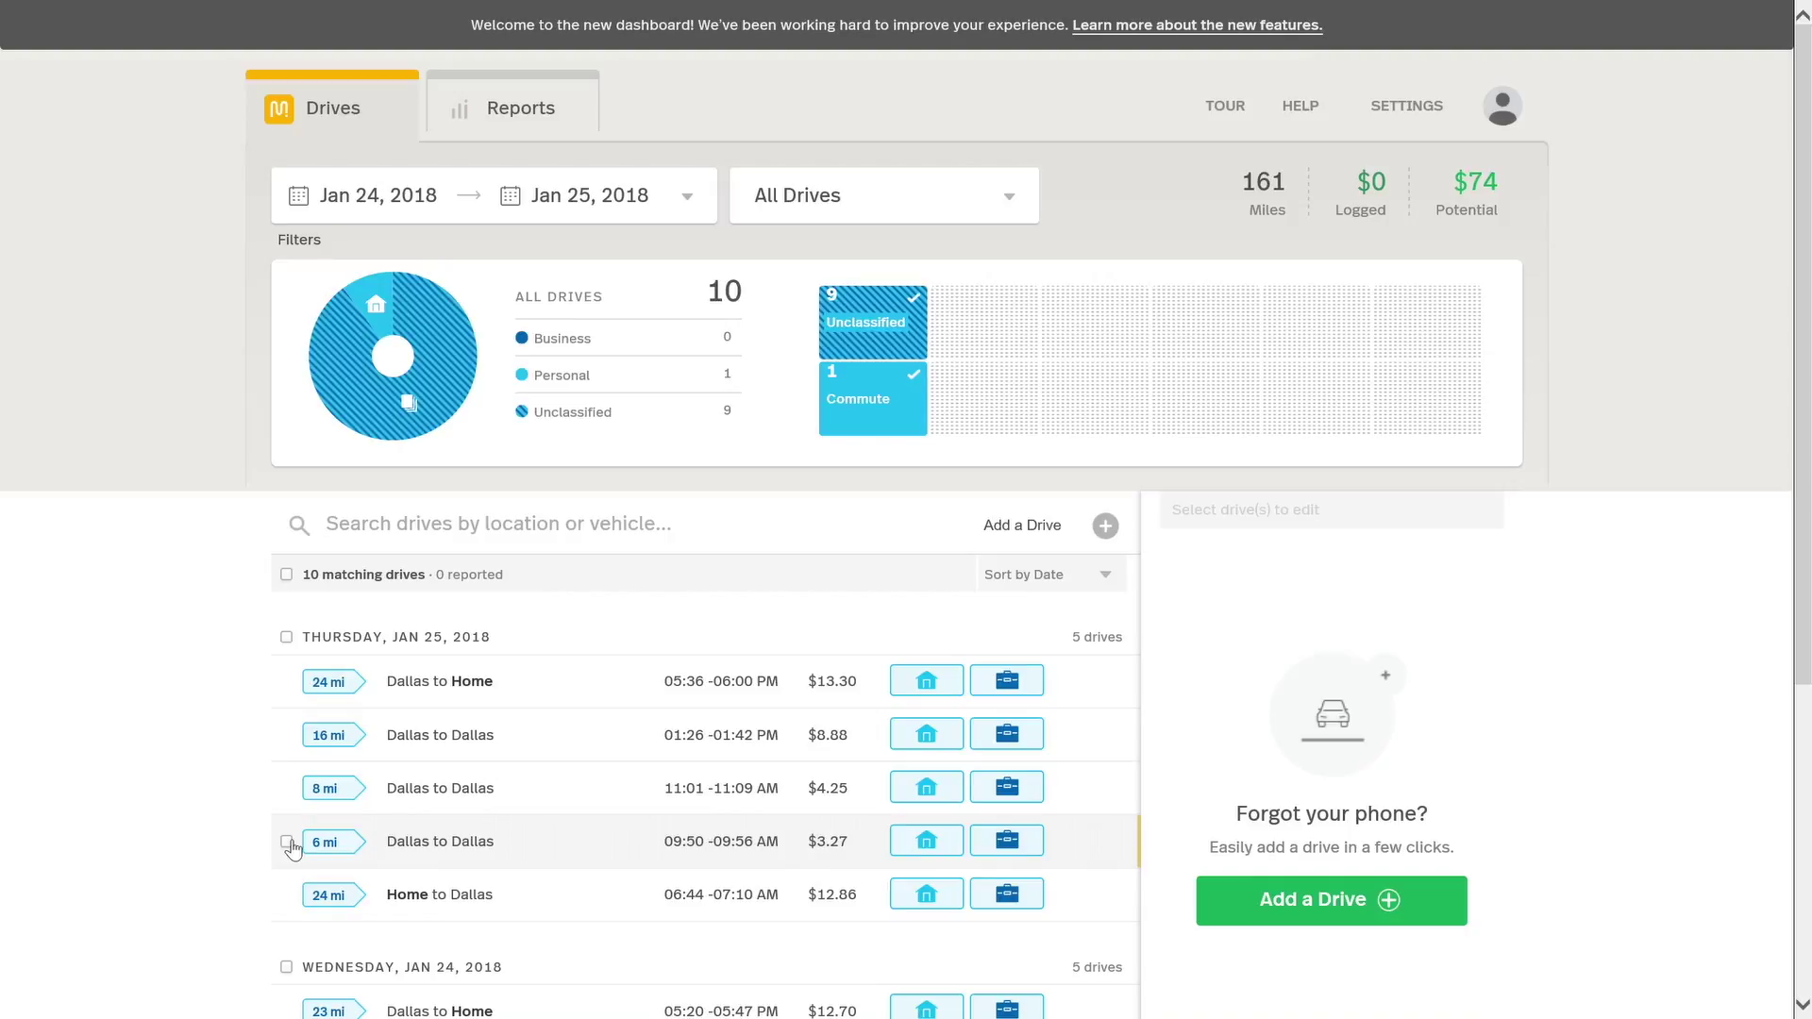
pyautogui.click(288, 843)
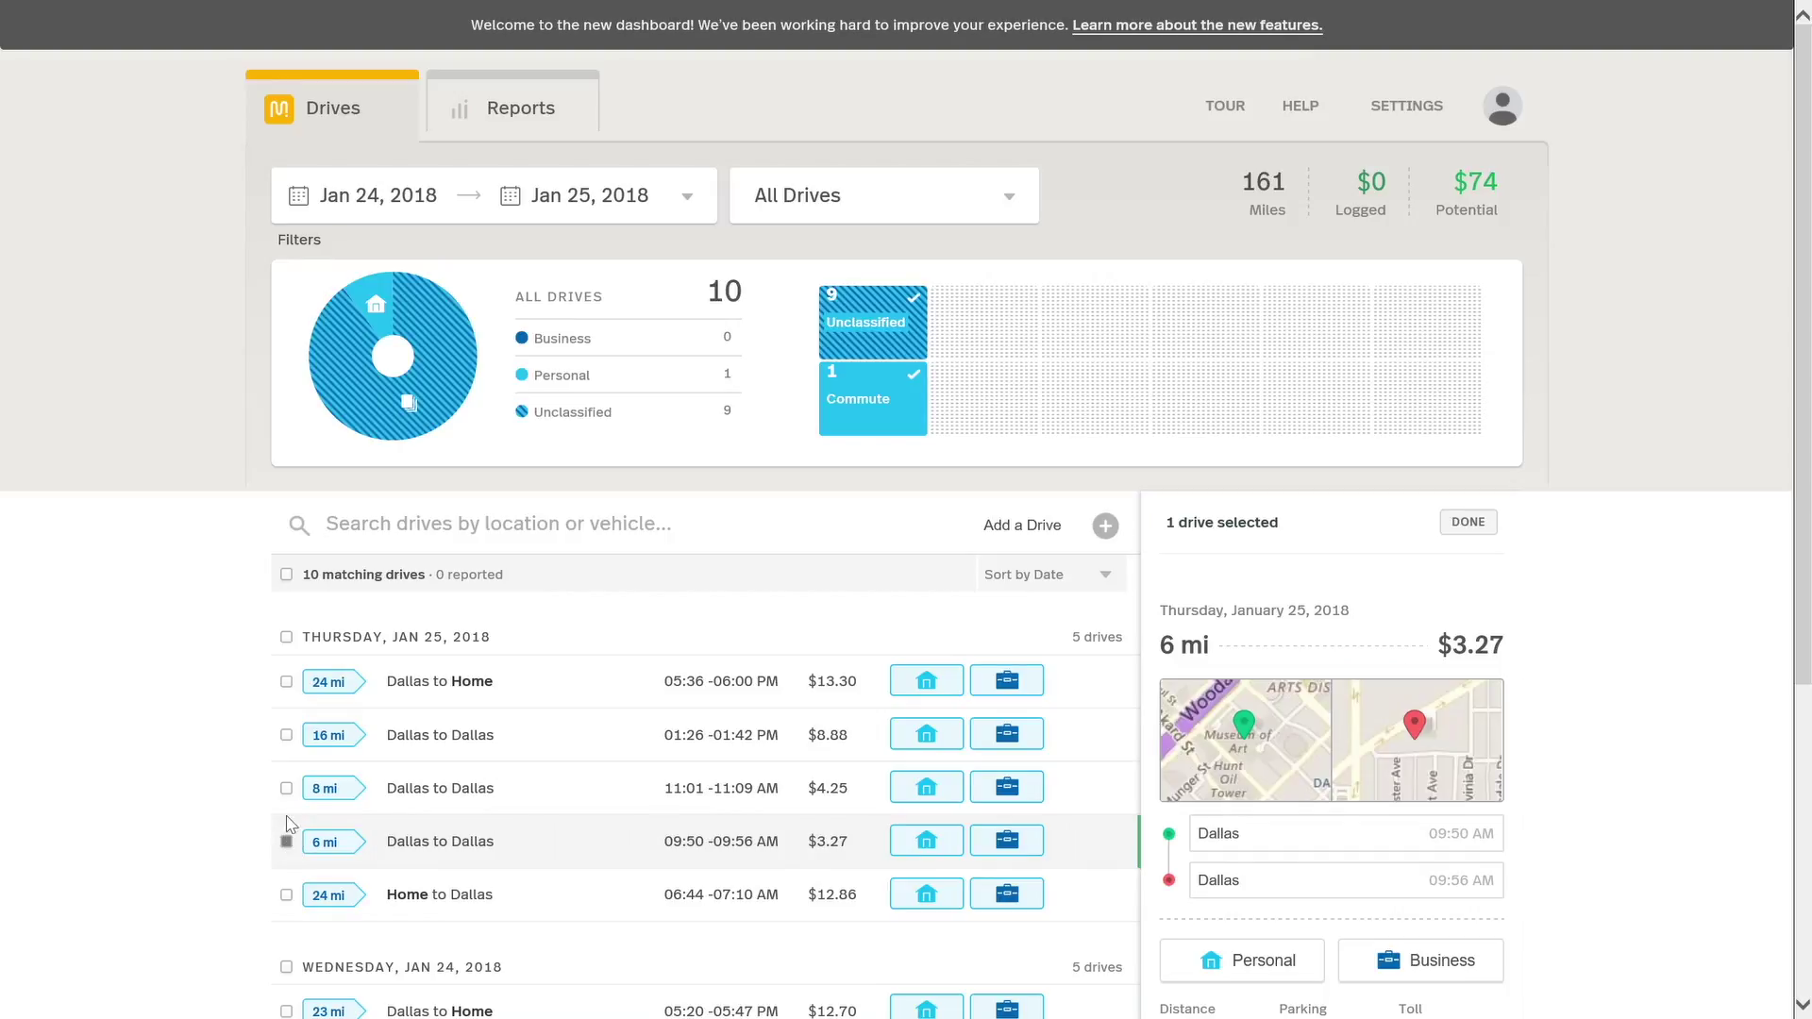
pyautogui.click(288, 789)
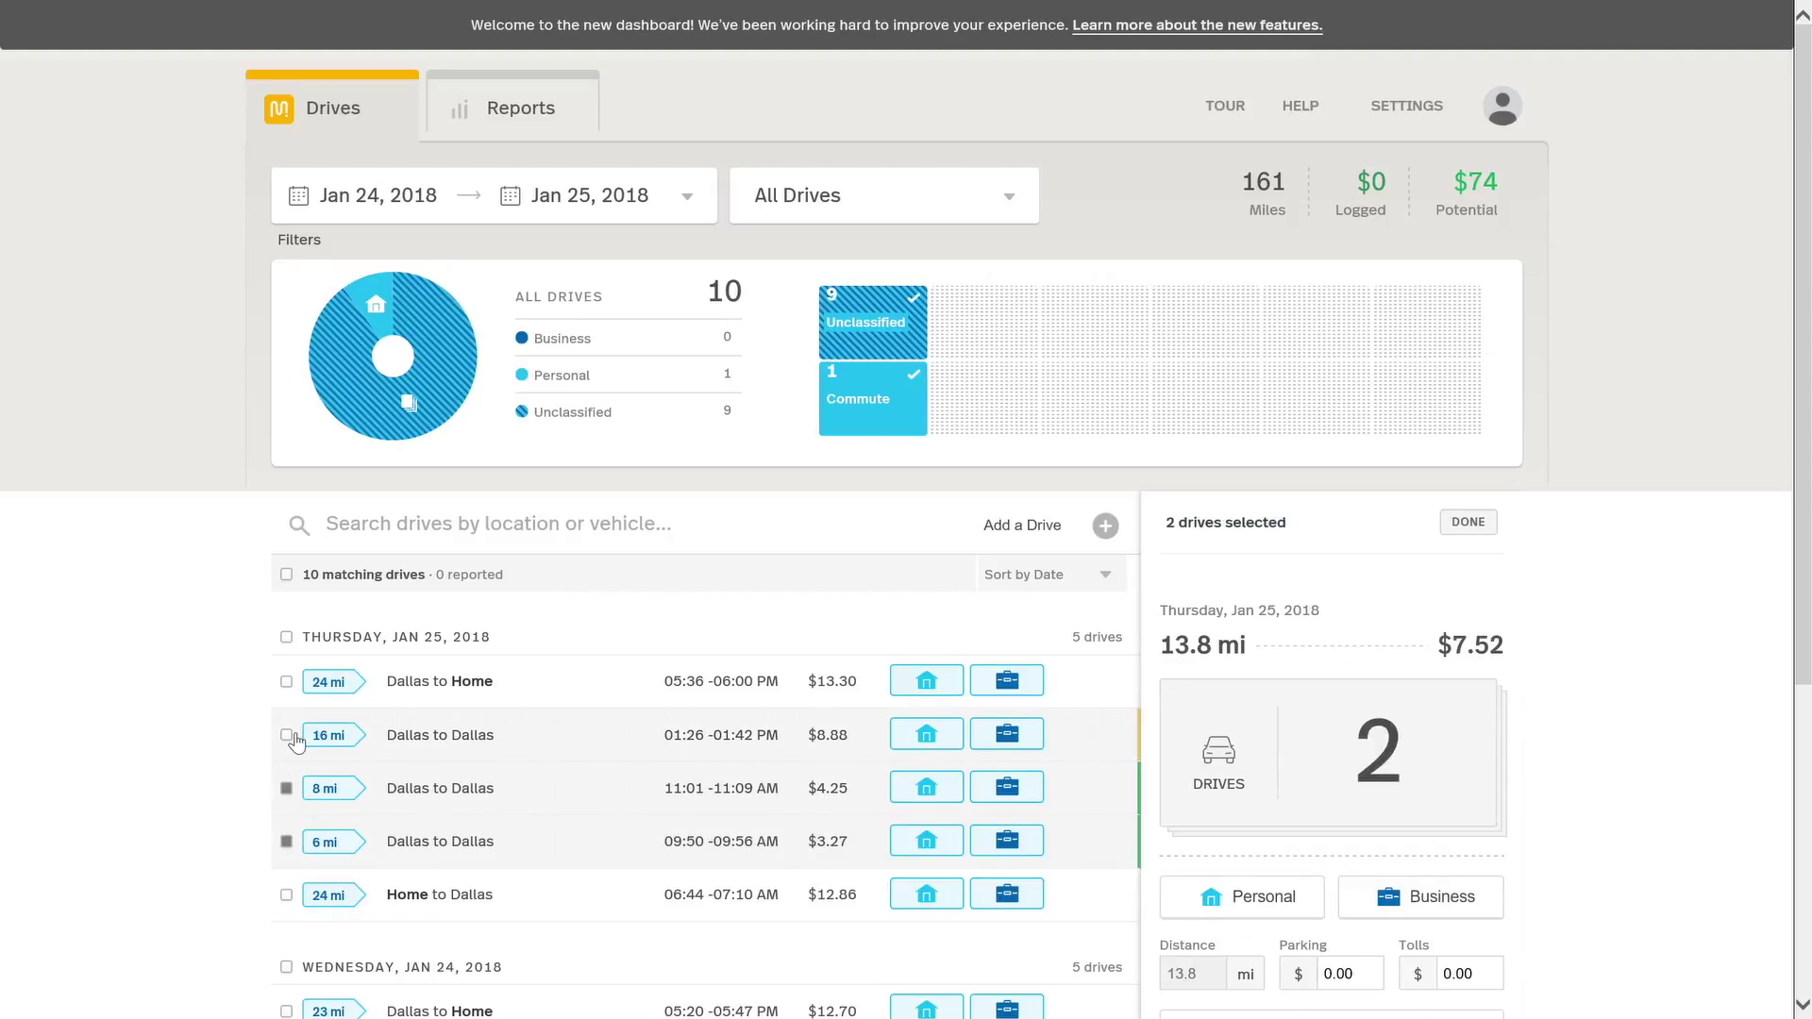
pyautogui.click(287, 736)
pyautogui.scroll(-1, 1445, 743)
pyautogui.scroll(-3, 1452, 740)
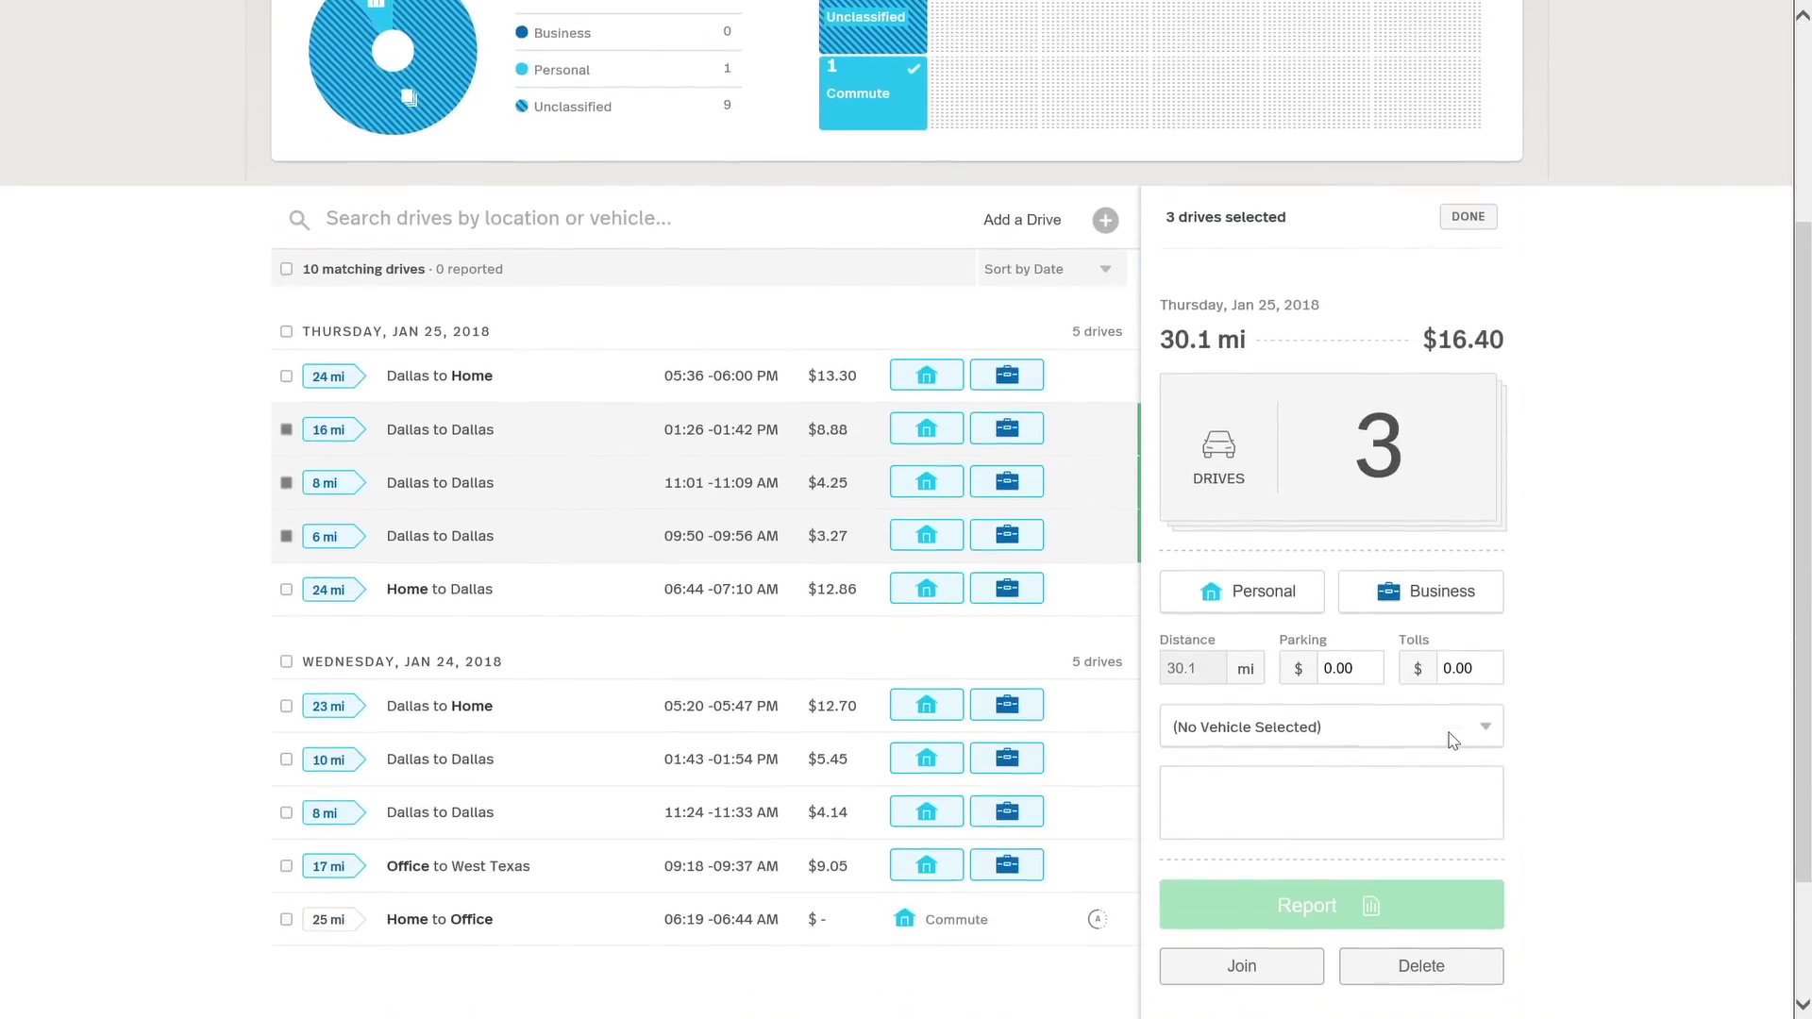
pyautogui.scroll(-2, 1387, 869)
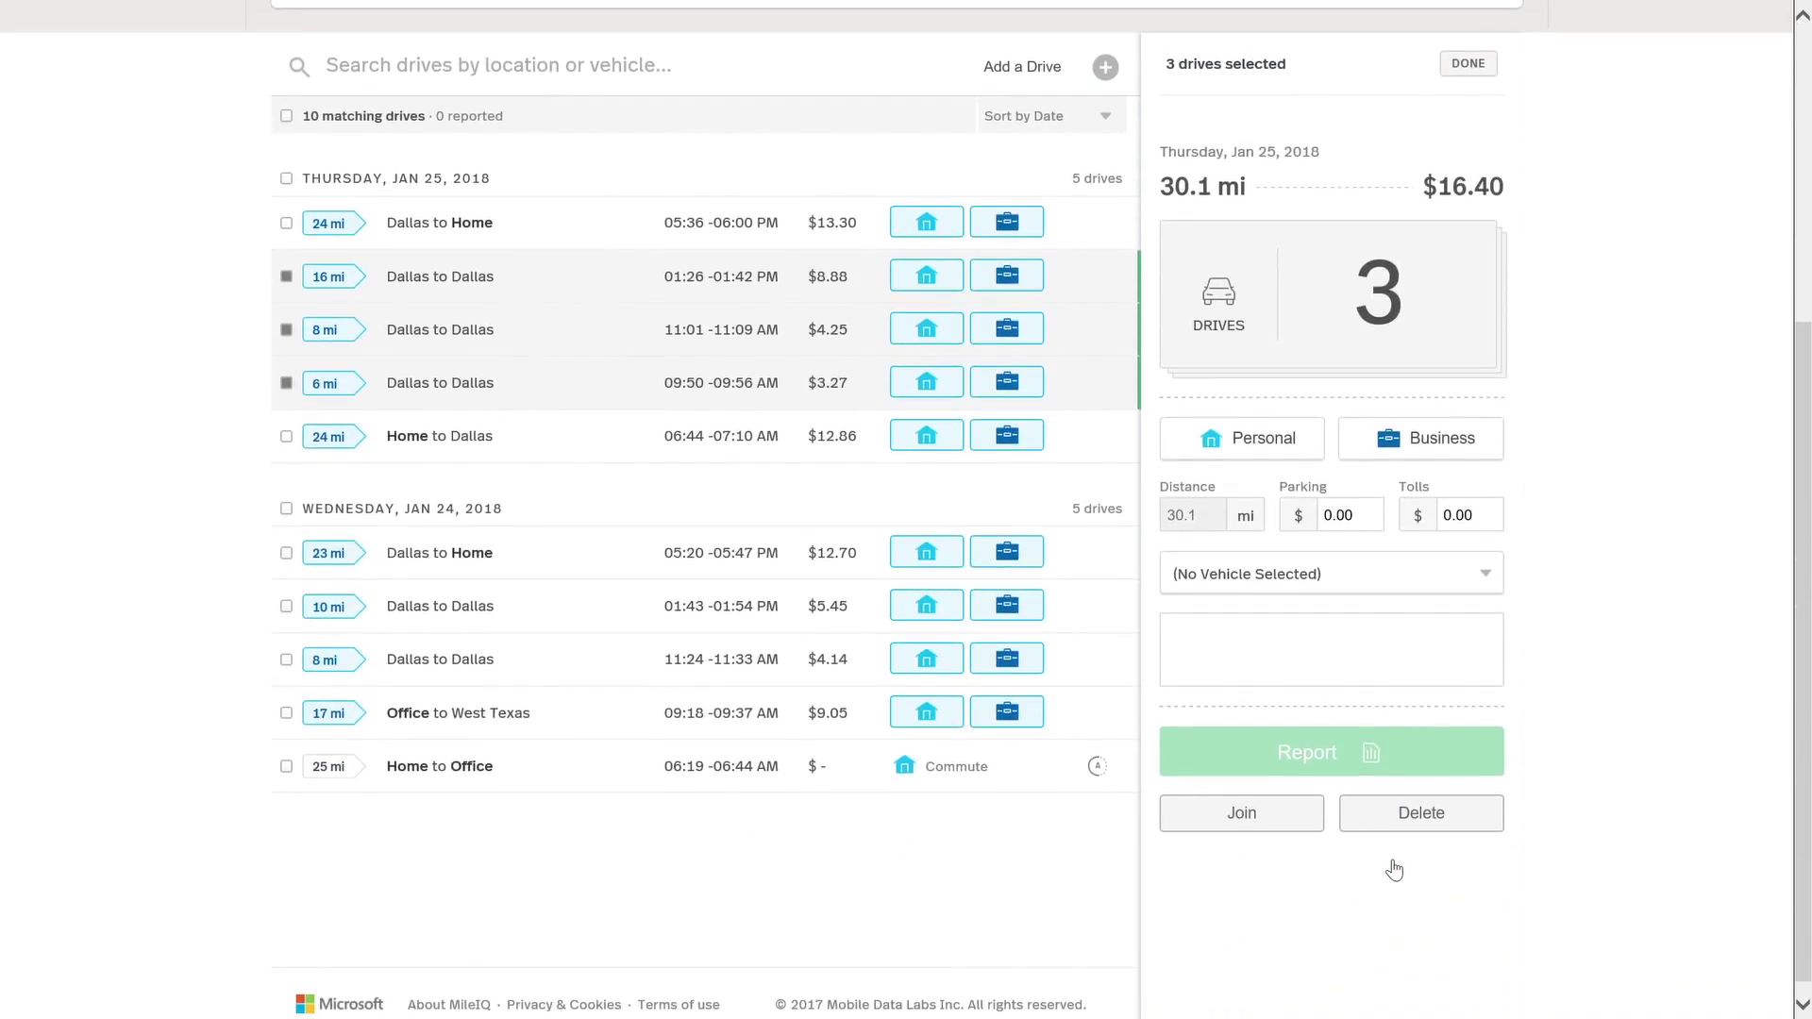
pyautogui.scroll(5, 1395, 870)
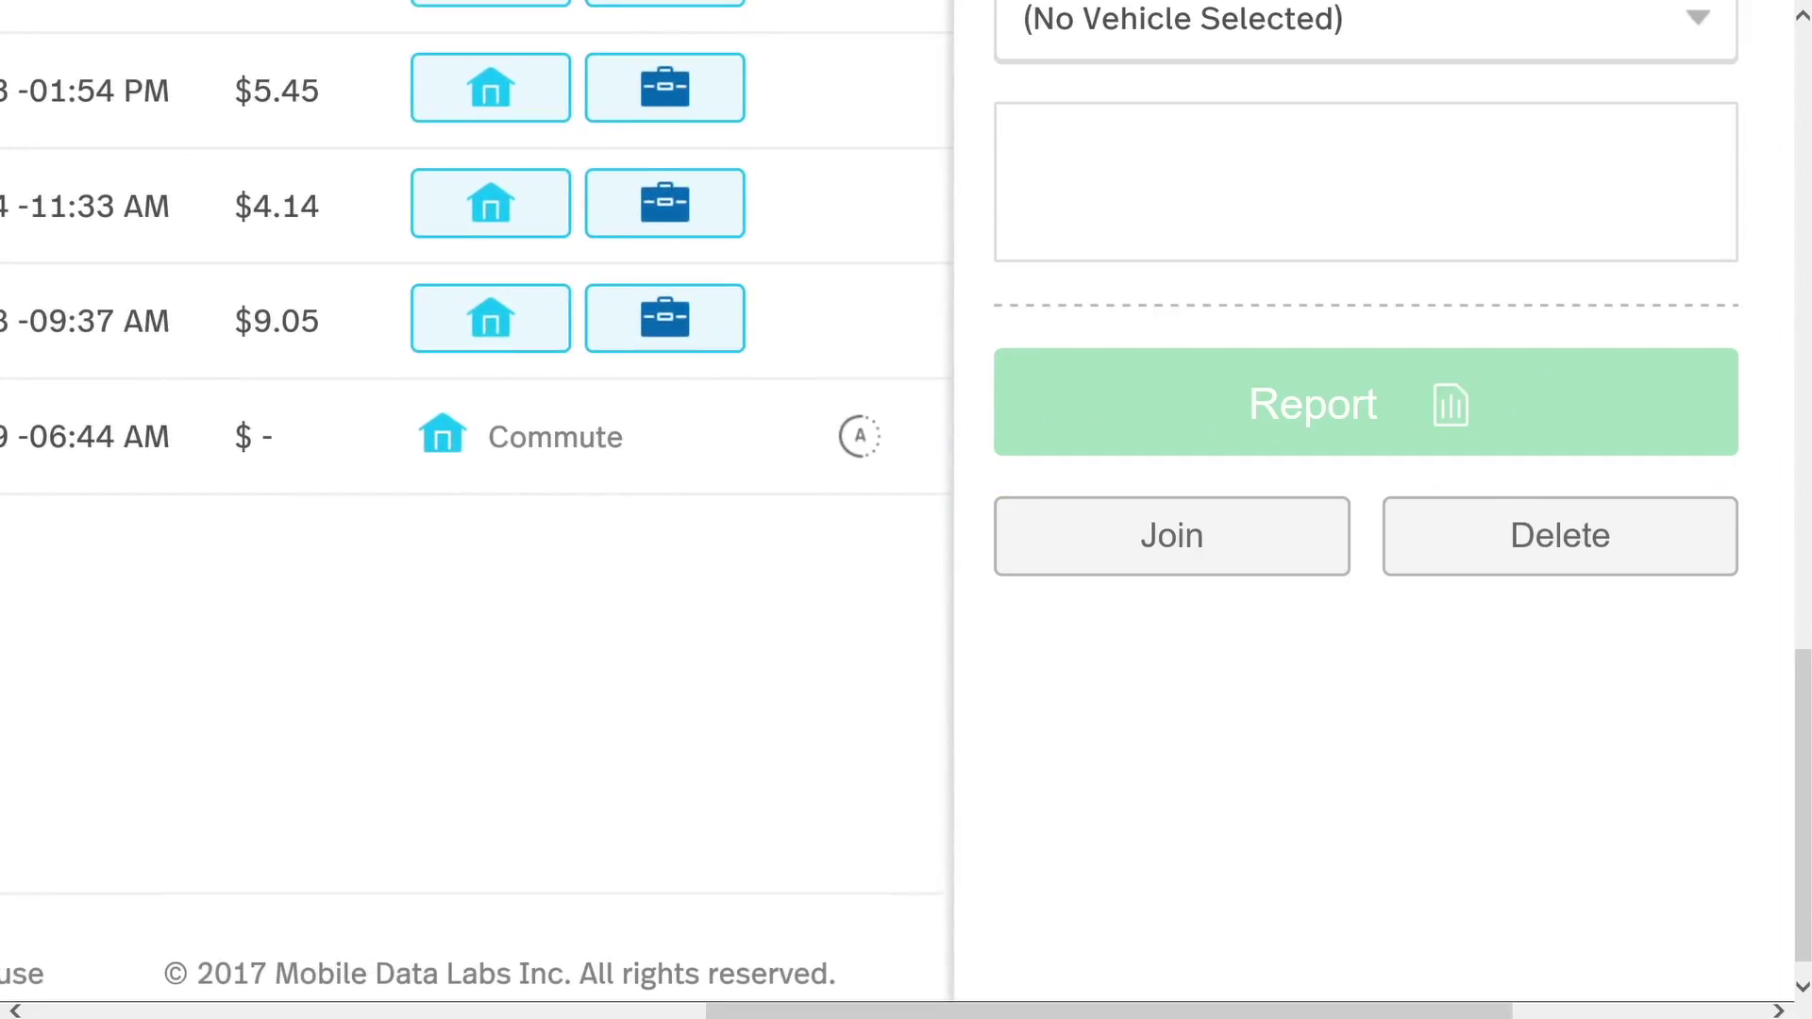
pyautogui.scroll(-5, 1395, 869)
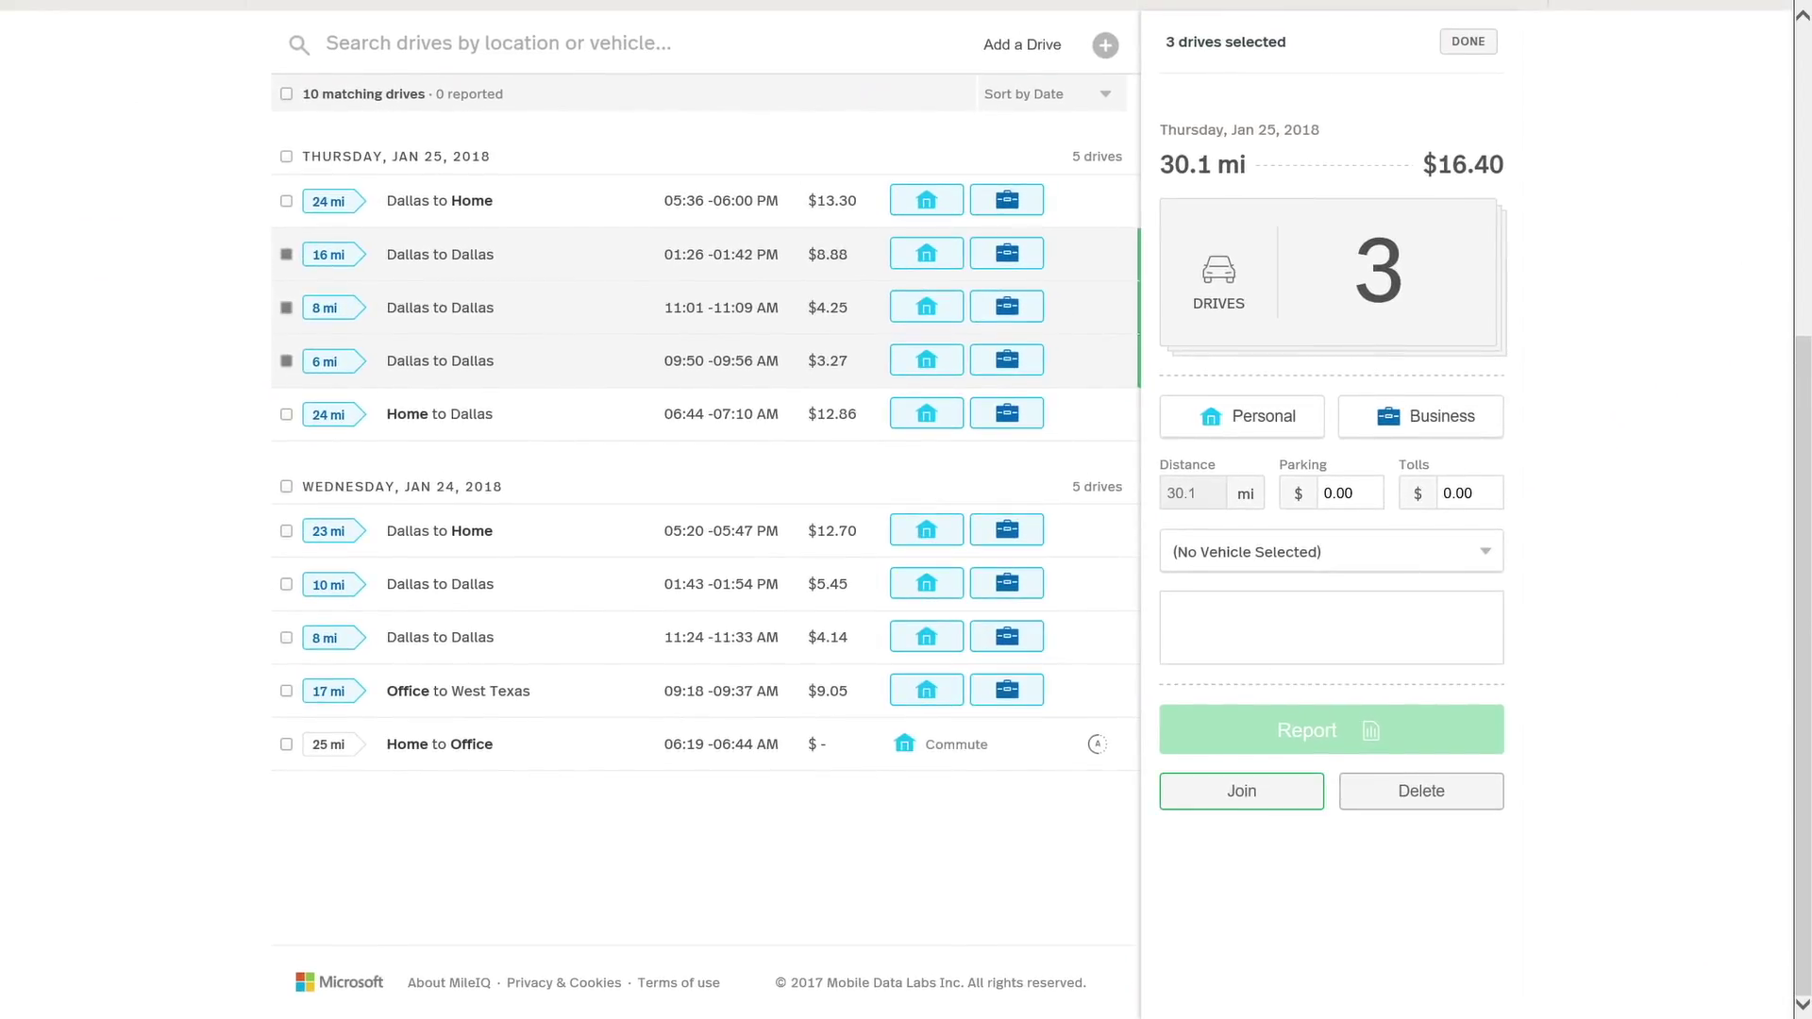
pyautogui.click(1241, 790)
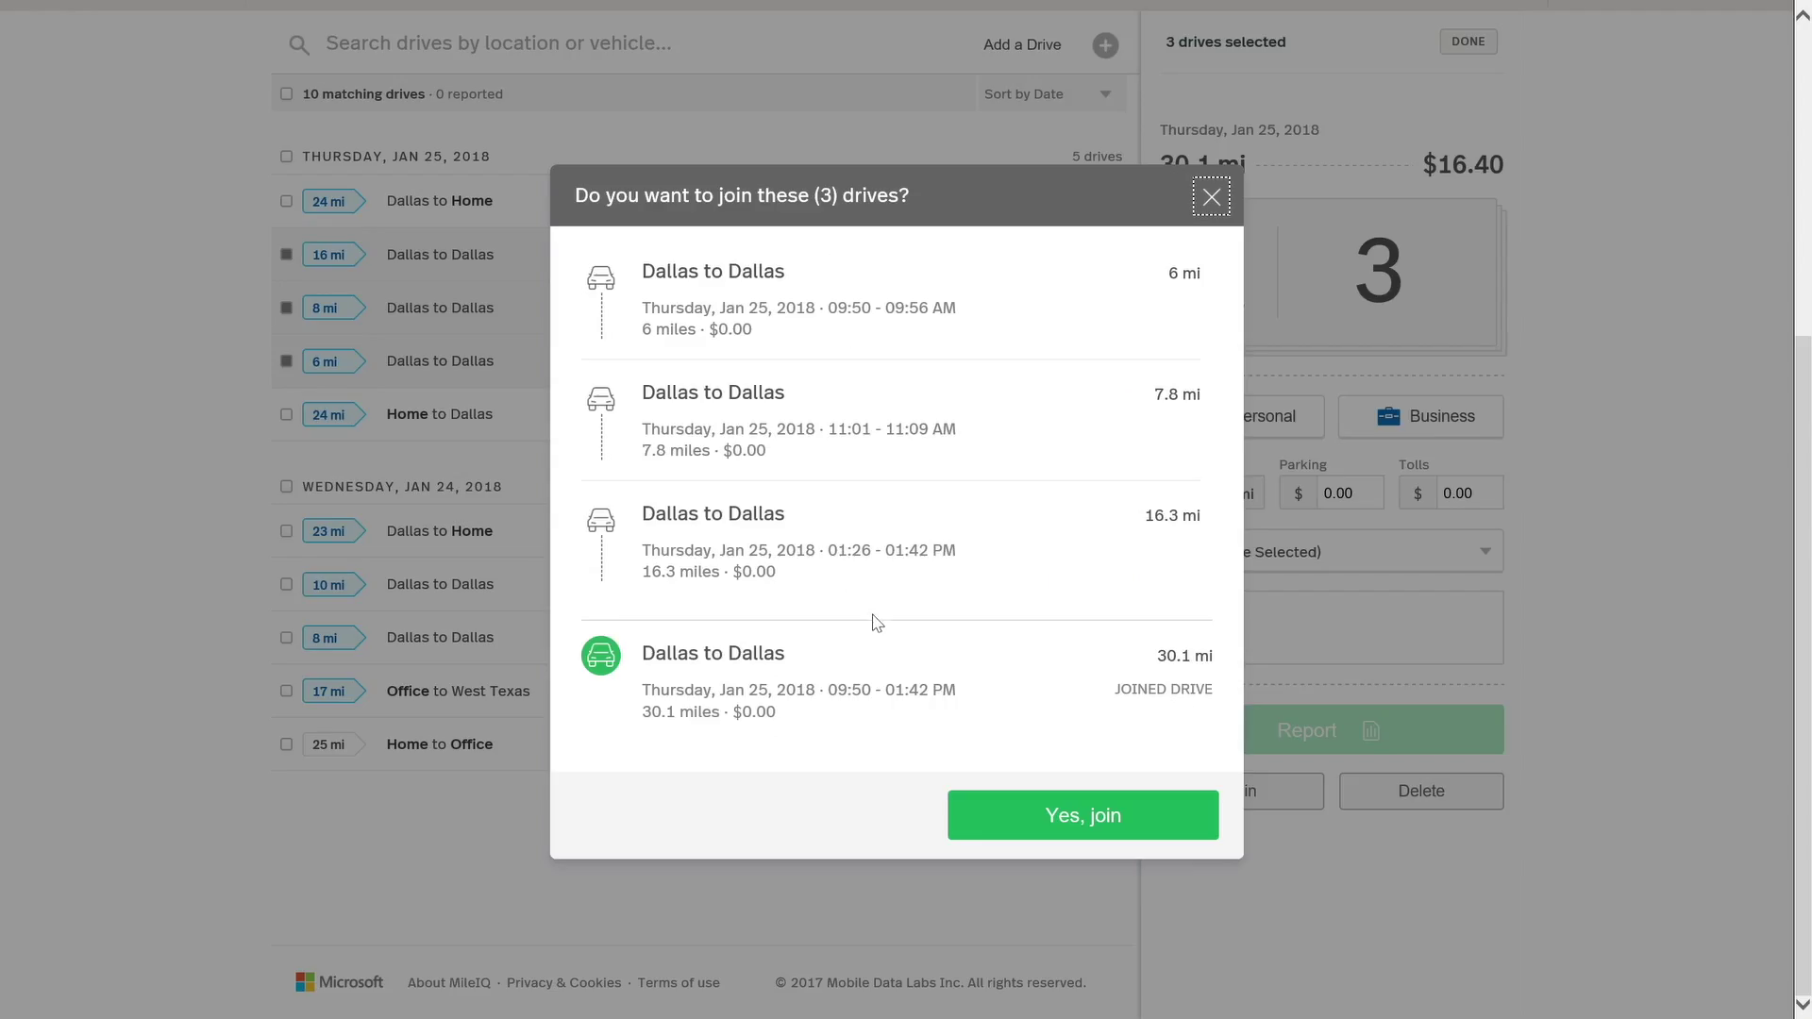
pyautogui.click(1120, 823)
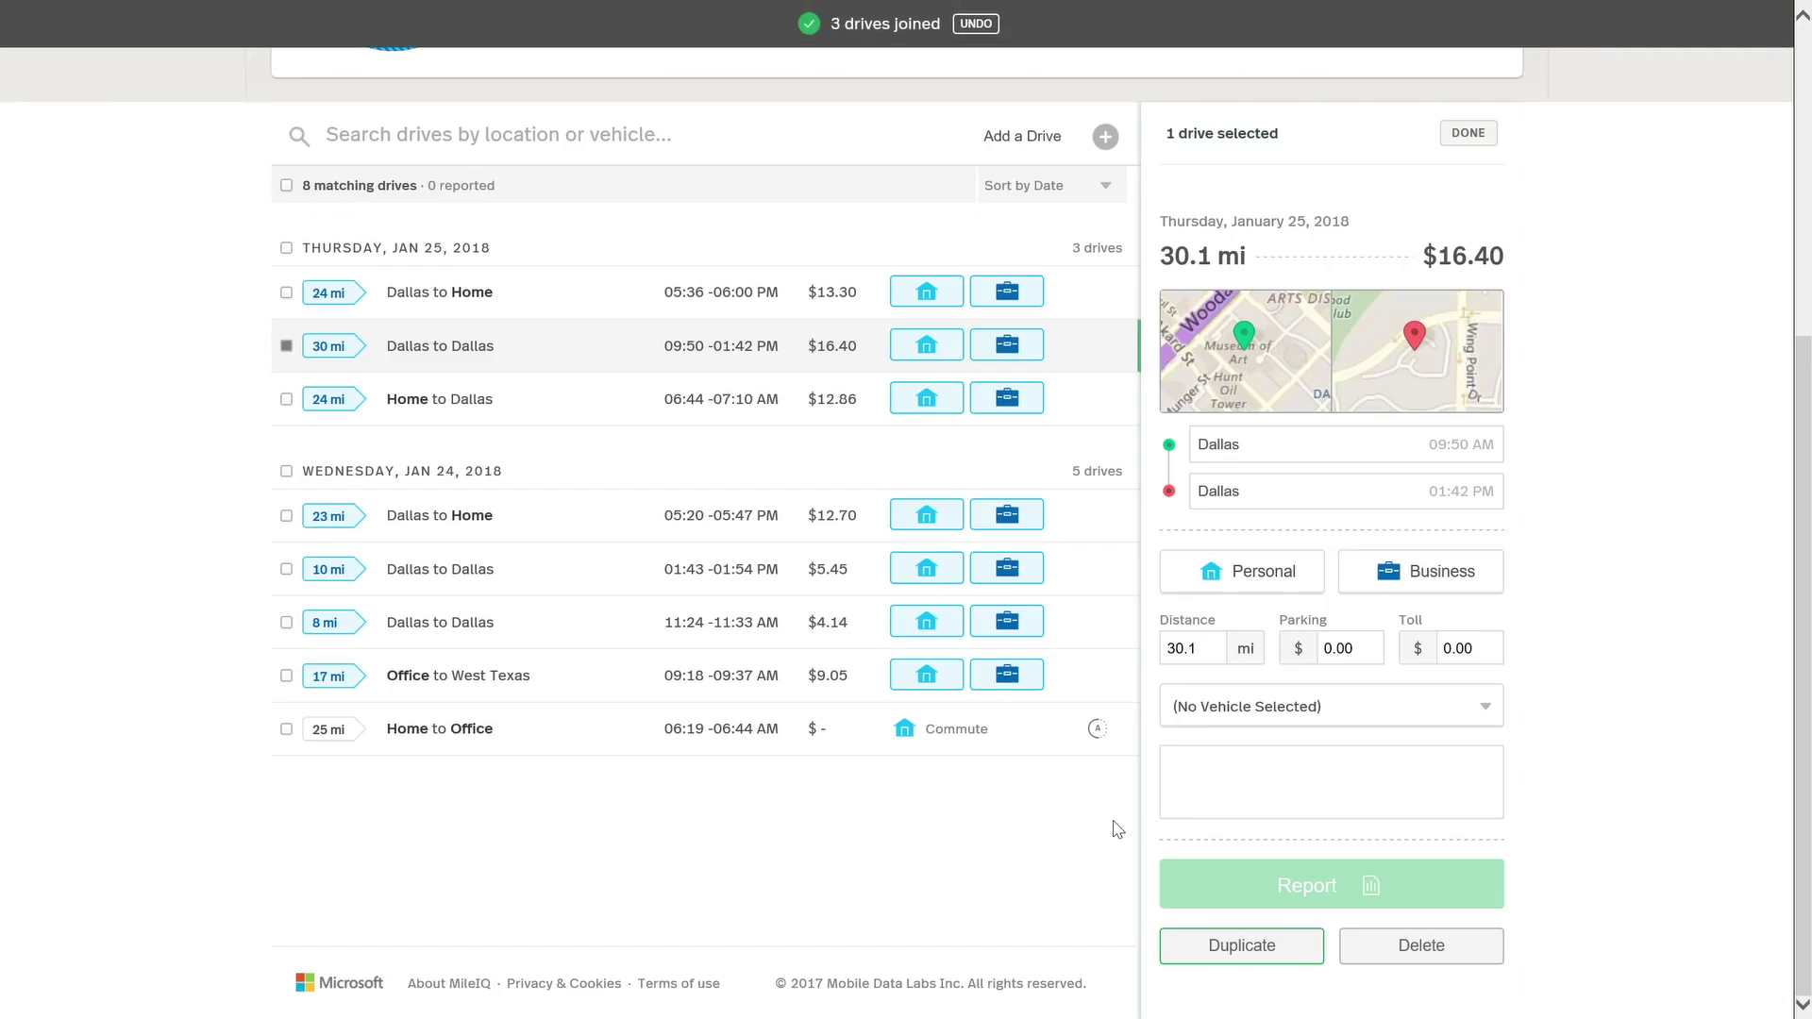
pyautogui.scroll(1, 1113, 828)
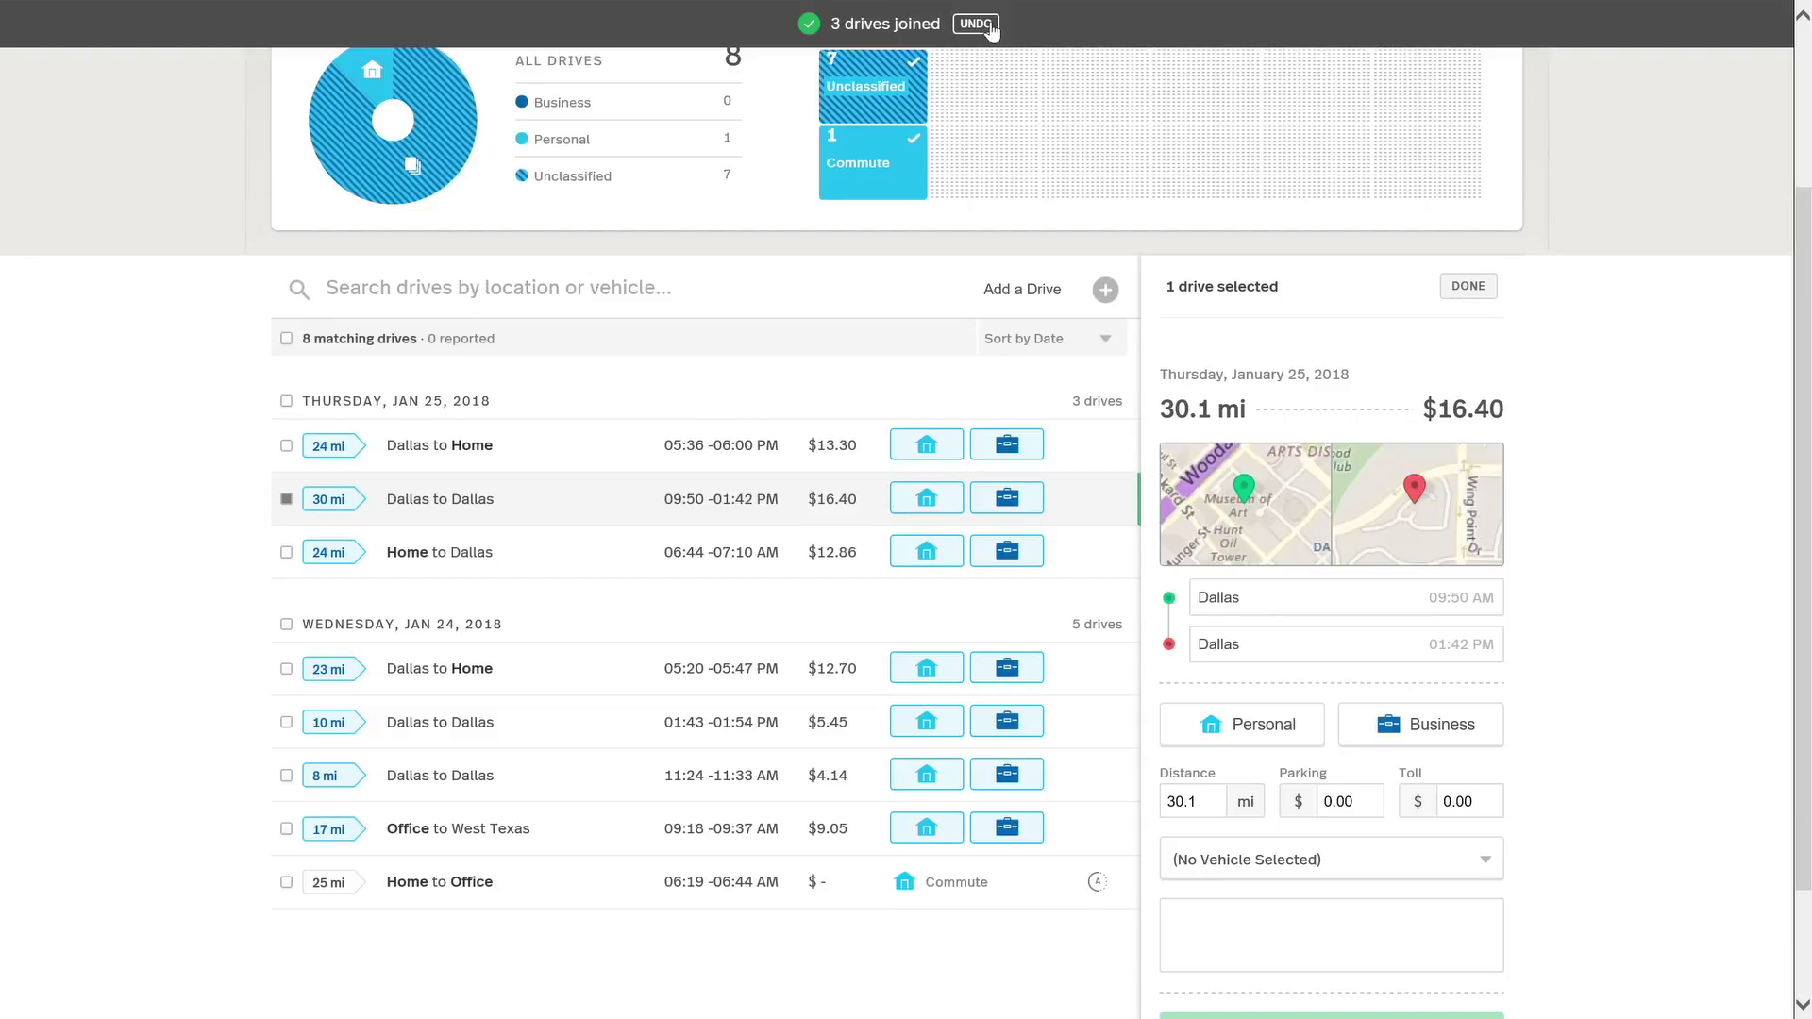
pyautogui.click(991, 31)
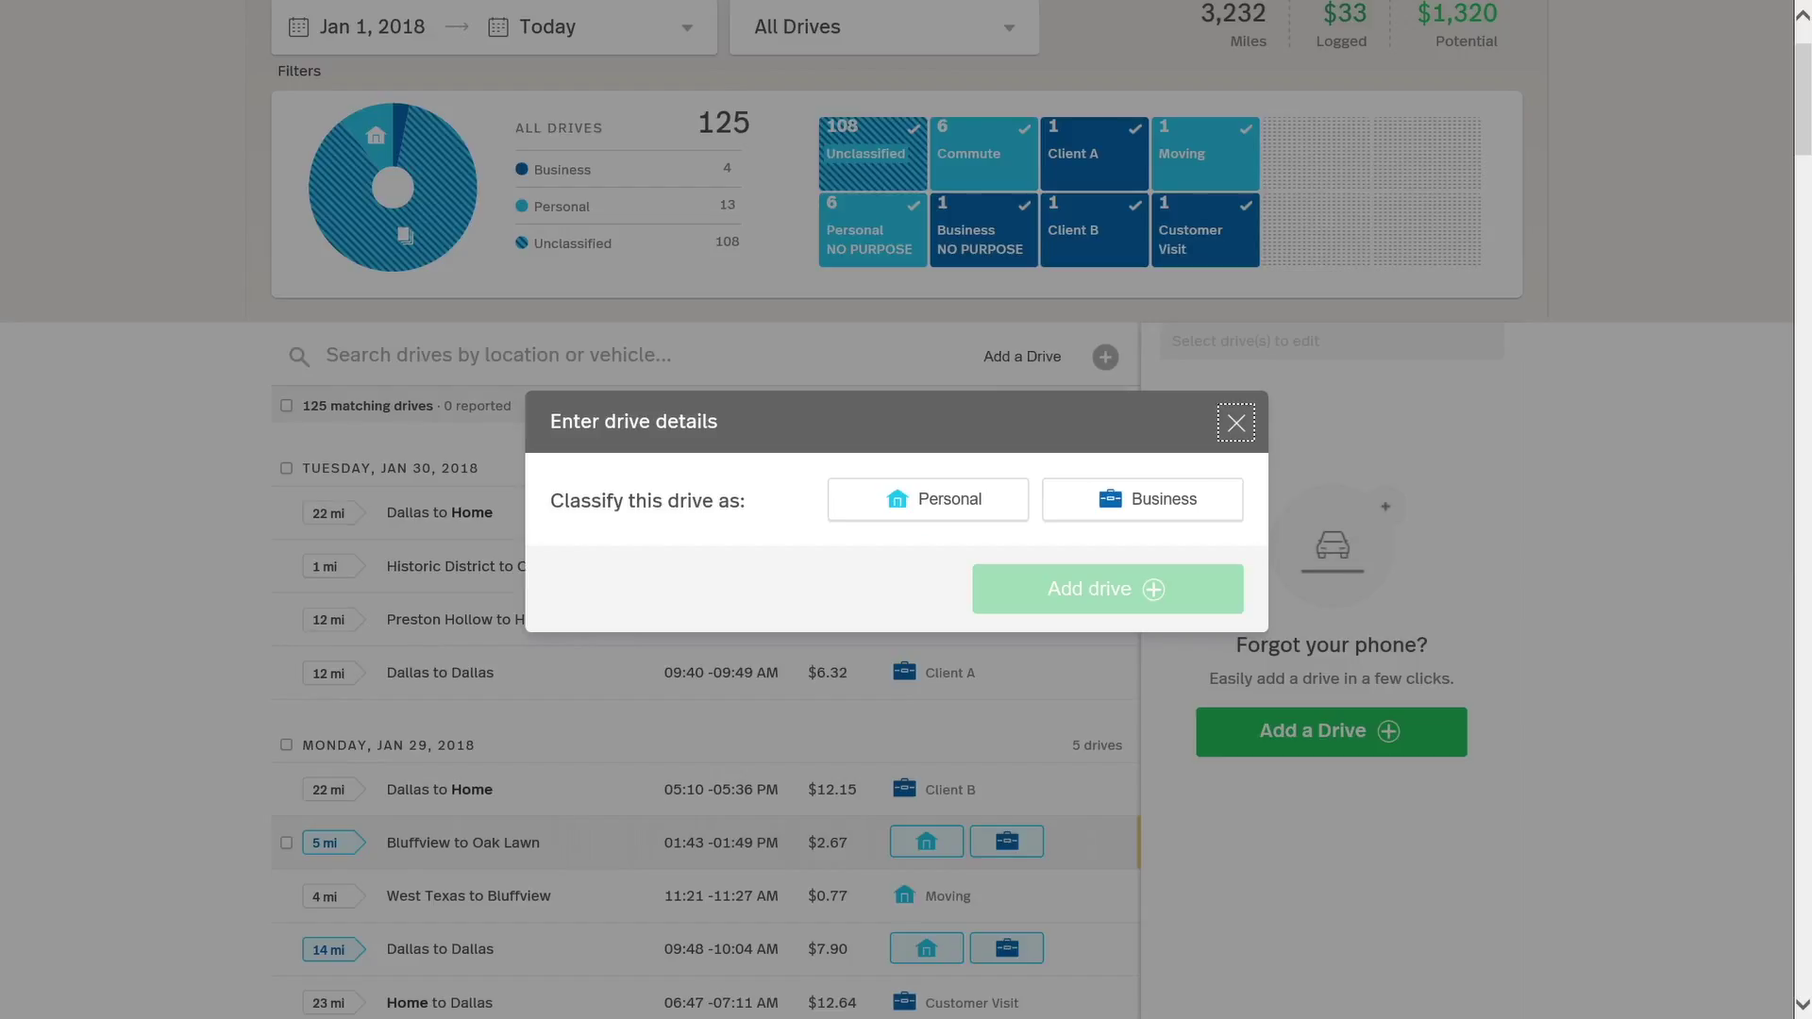
# Step: Classify the new drive as Business with the Between Offices purpose
pyautogui.press('Tab')
pyautogui.press('Tab')
pyautogui.press('Return')
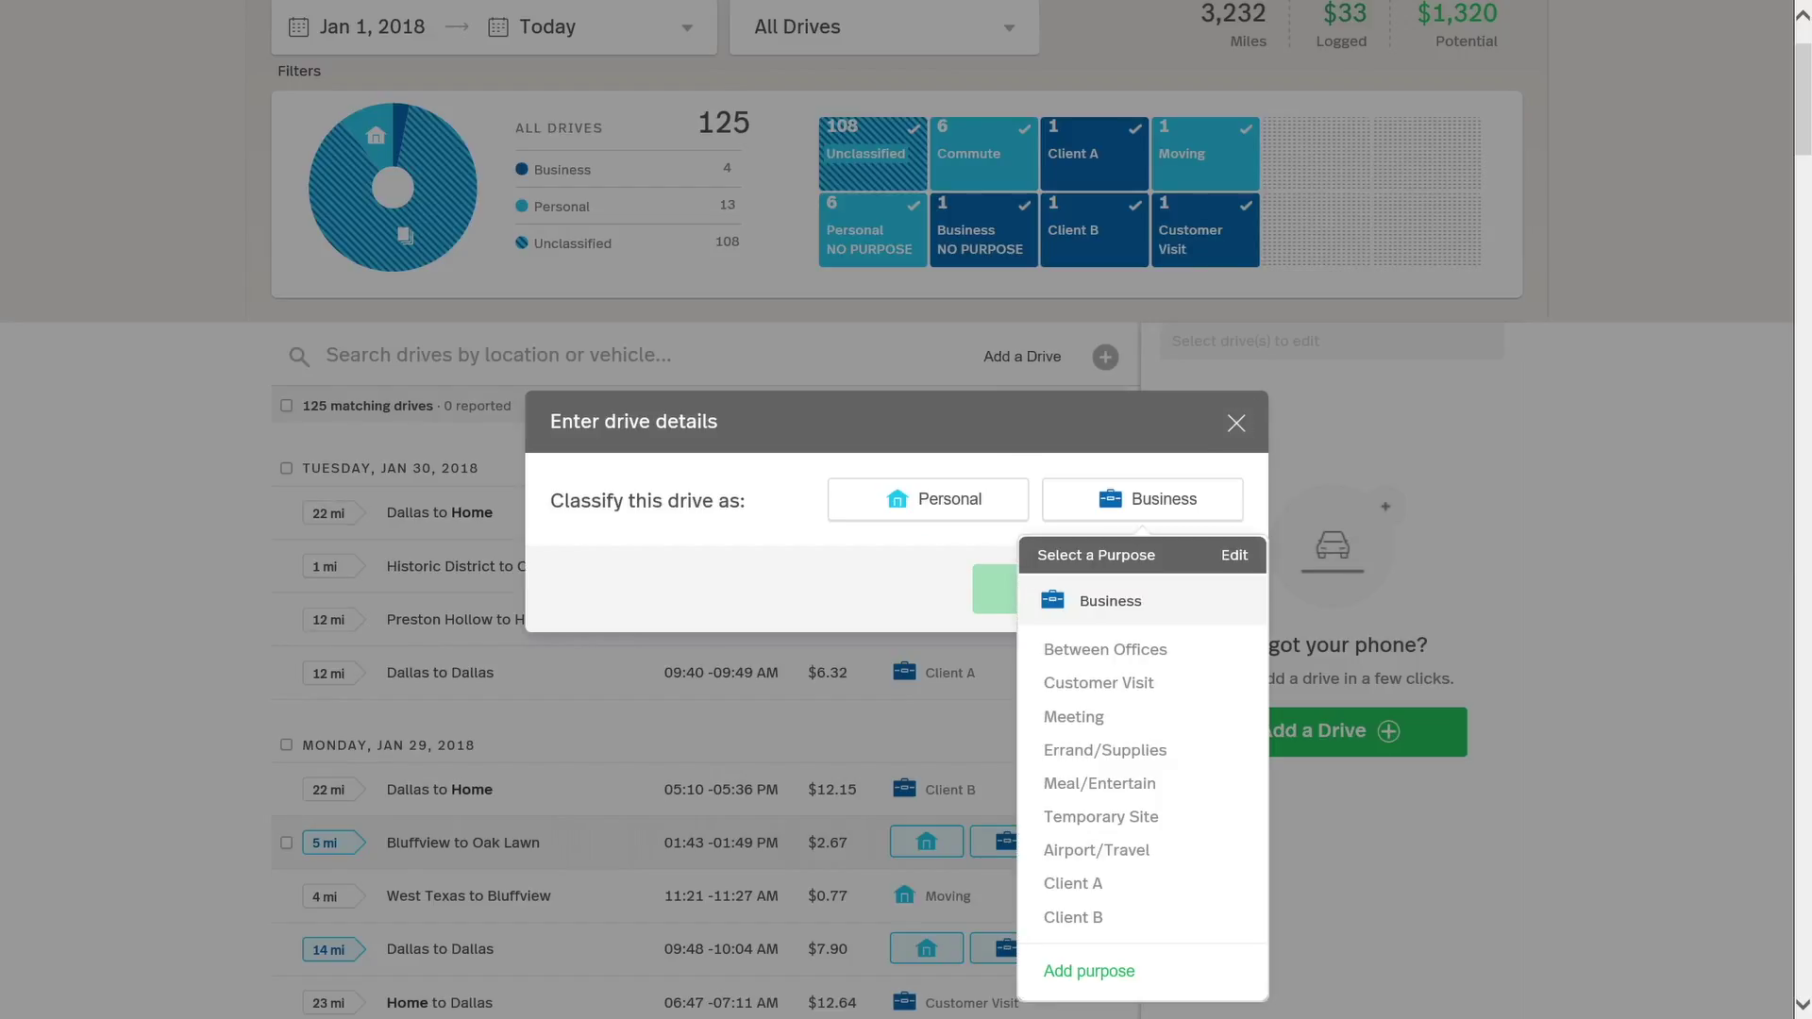
pyautogui.press('Down')
pyautogui.press('Return')
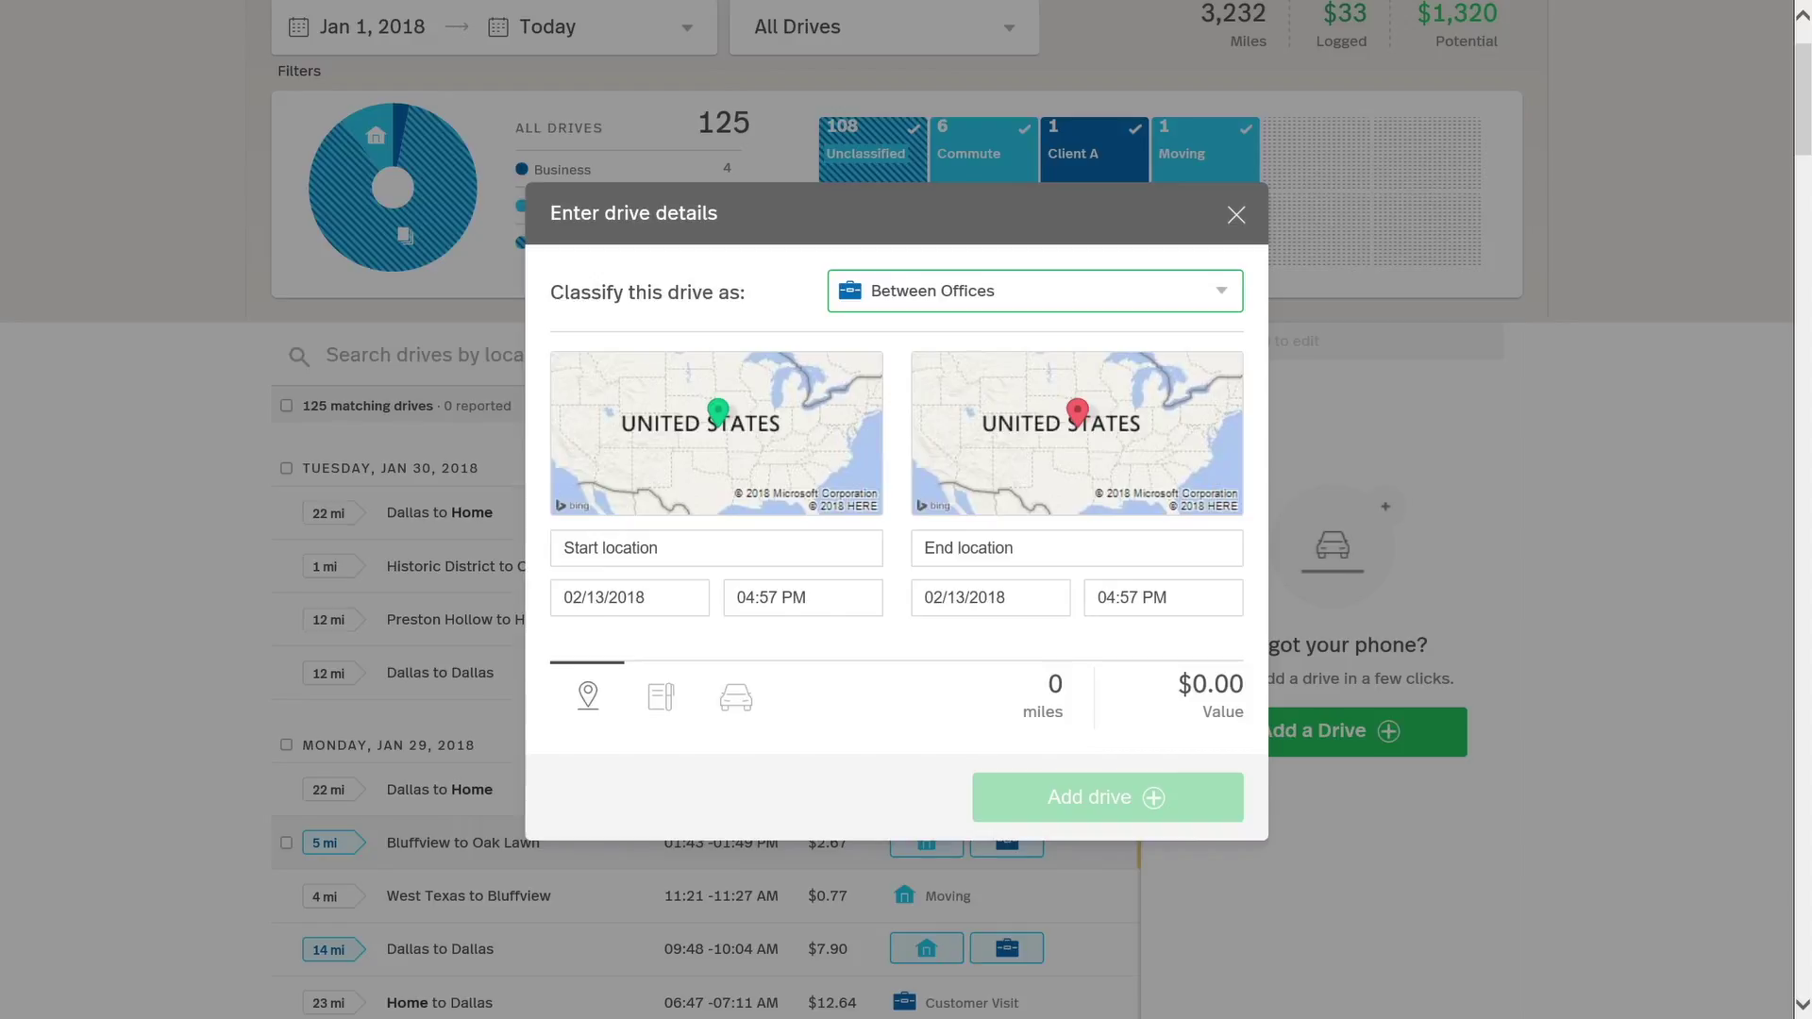
# Step: Set the start location to White House and the end location to Supreme Court
pyautogui.press('Tab')
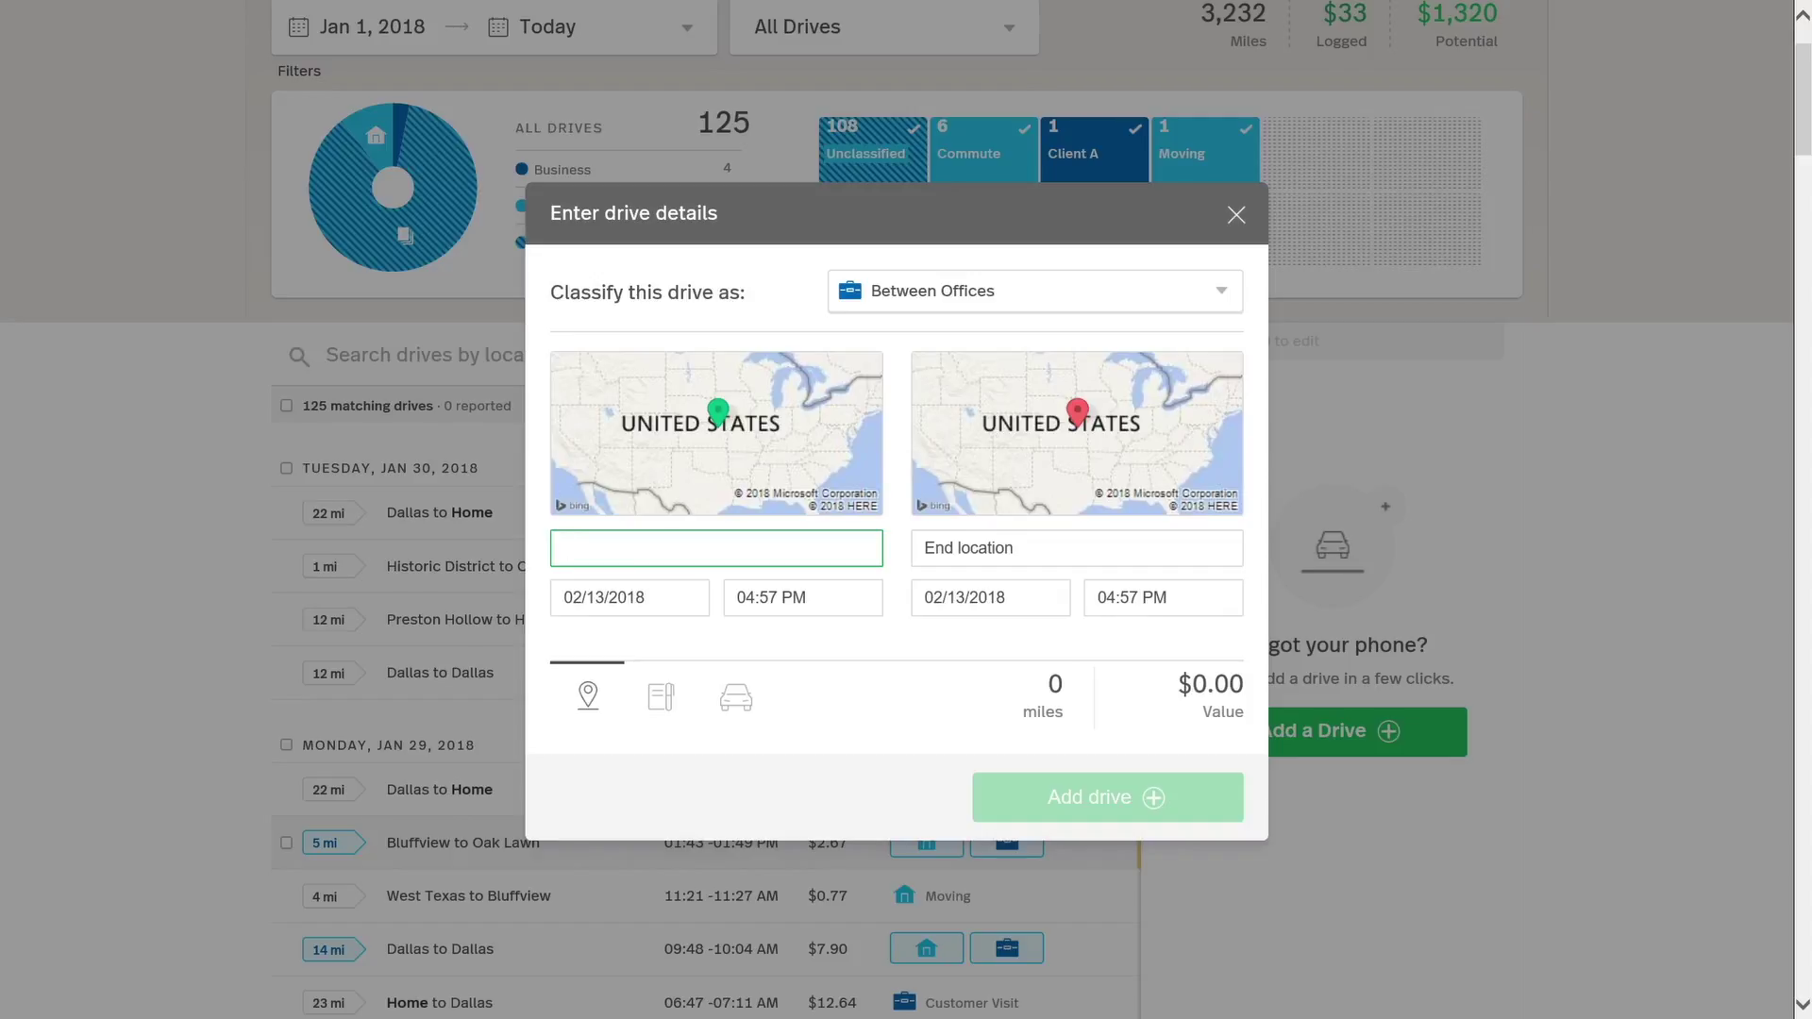
pyautogui.write('white')
pyautogui.press('Return')
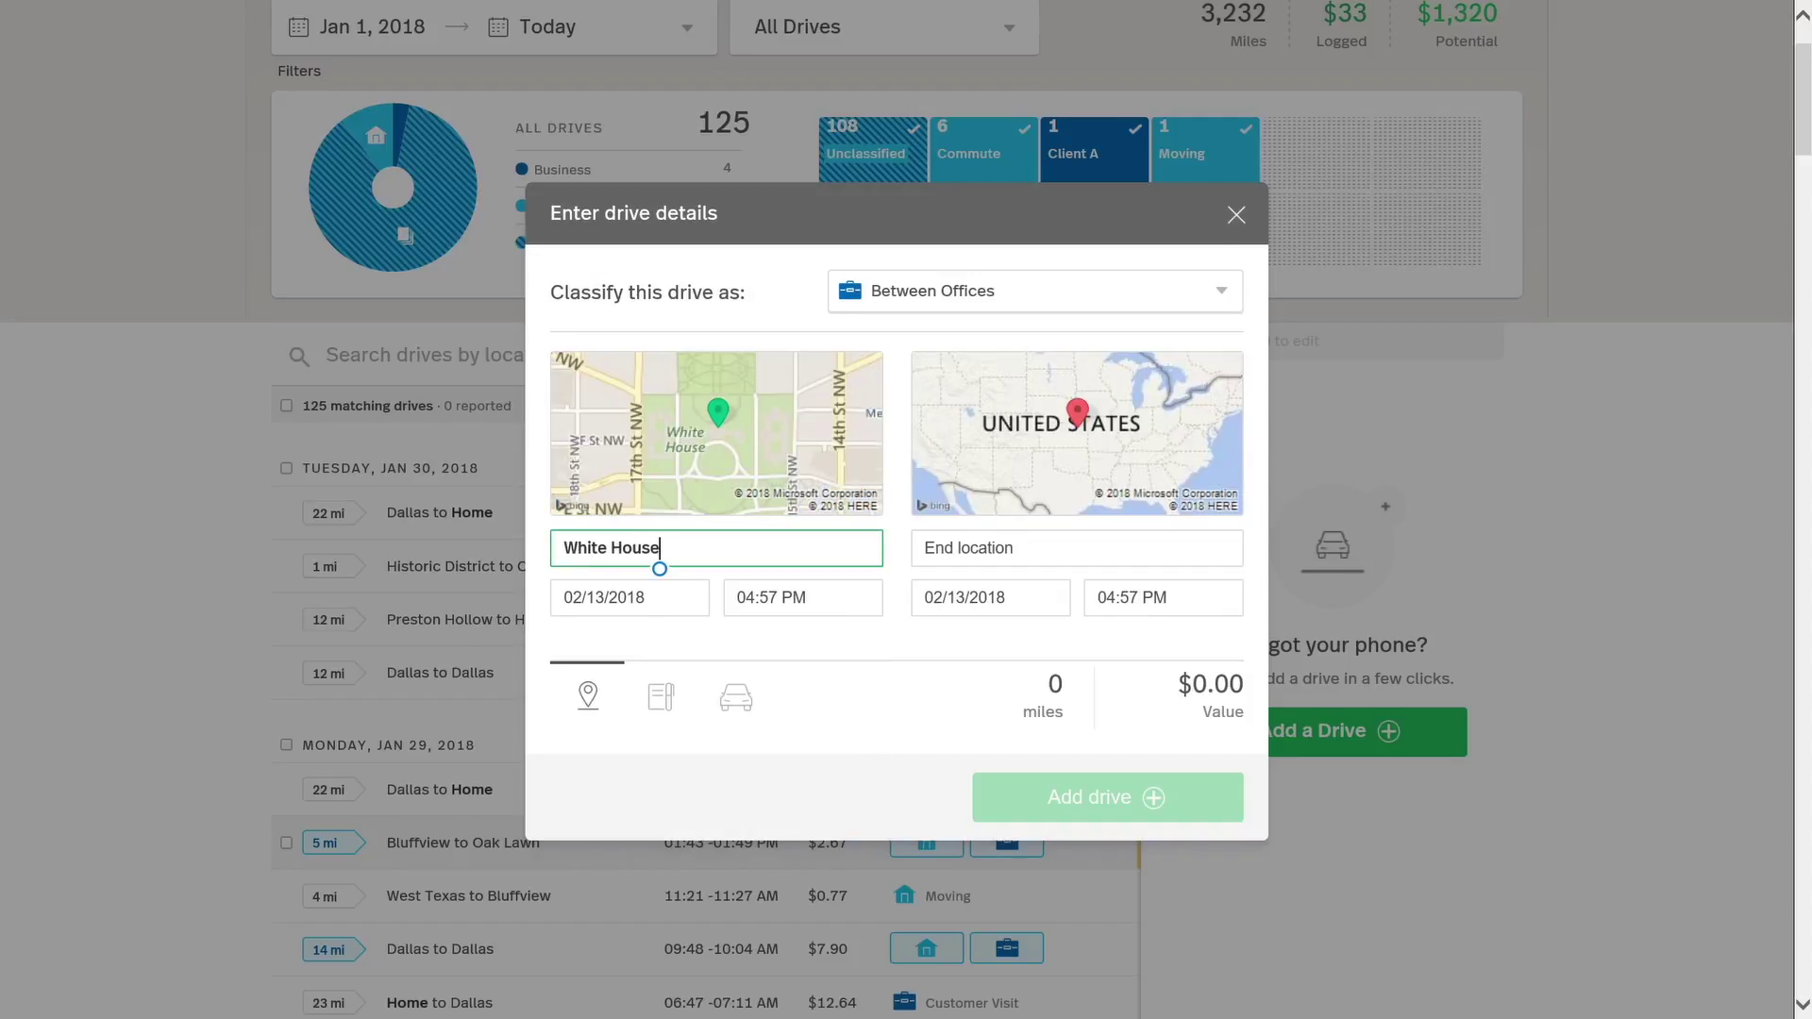
pyautogui.press('Tab')
pyautogui.write('supr')
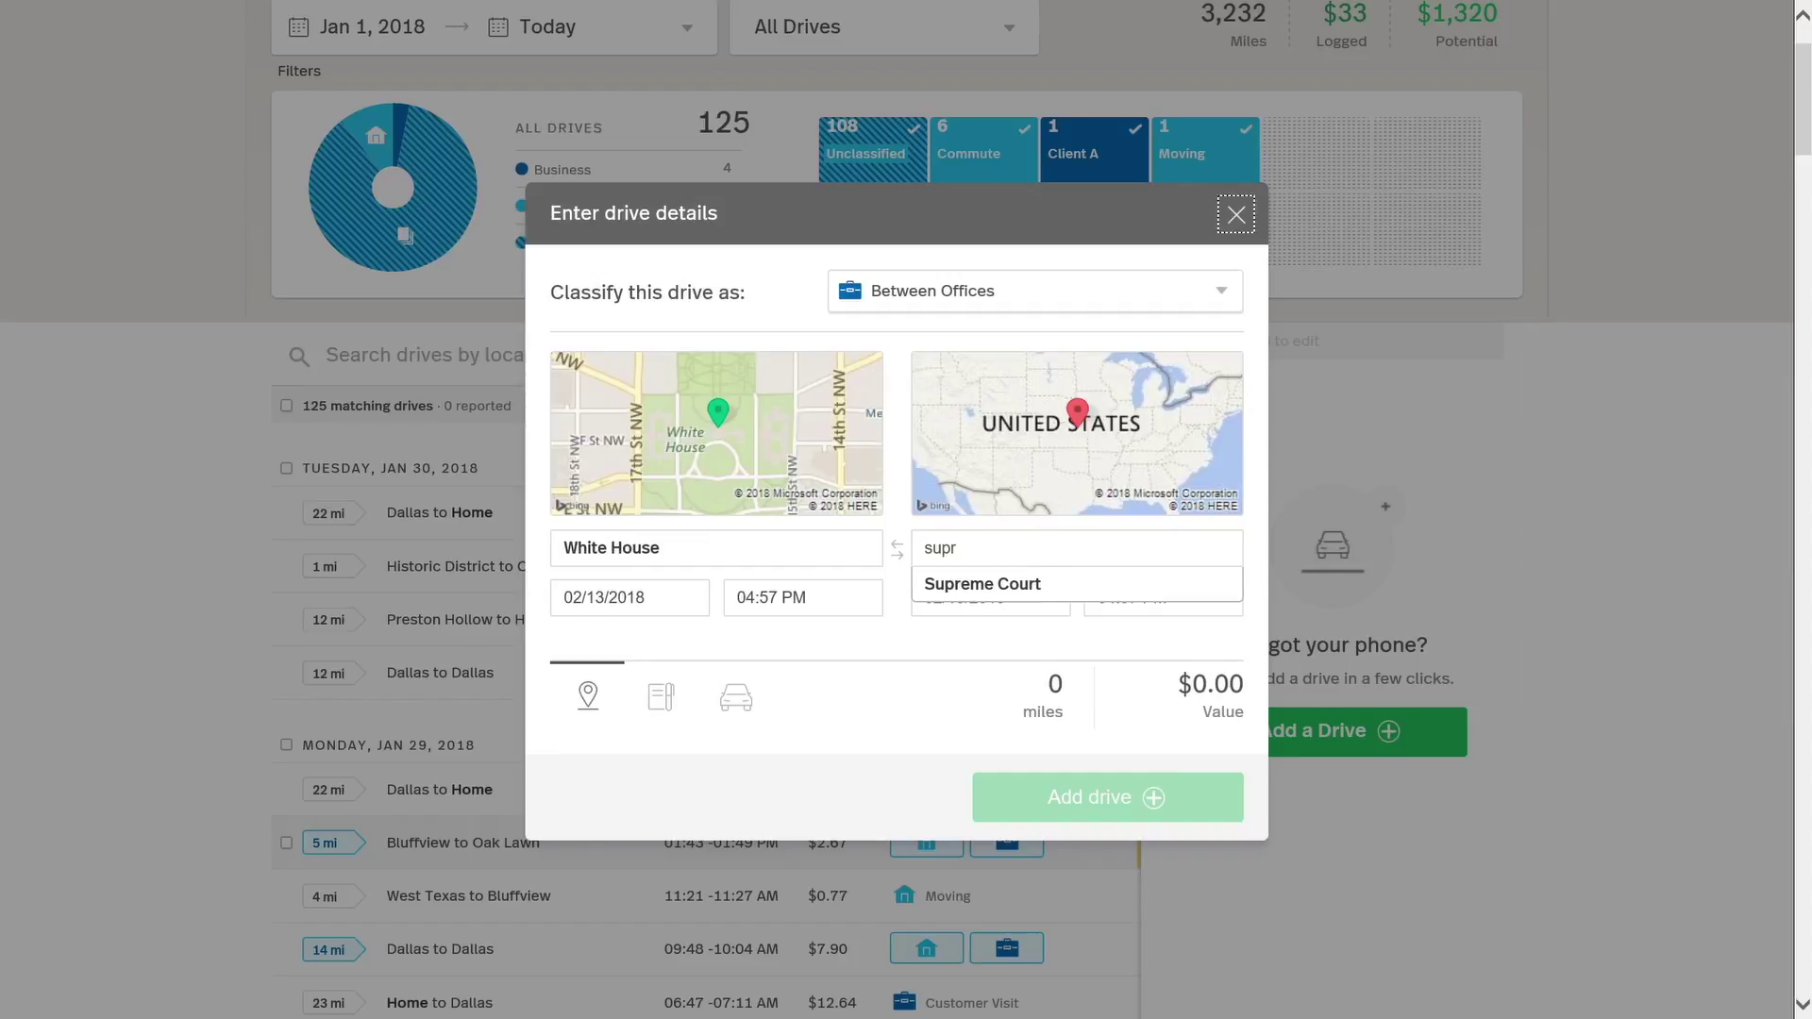
pyautogui.press('Return')
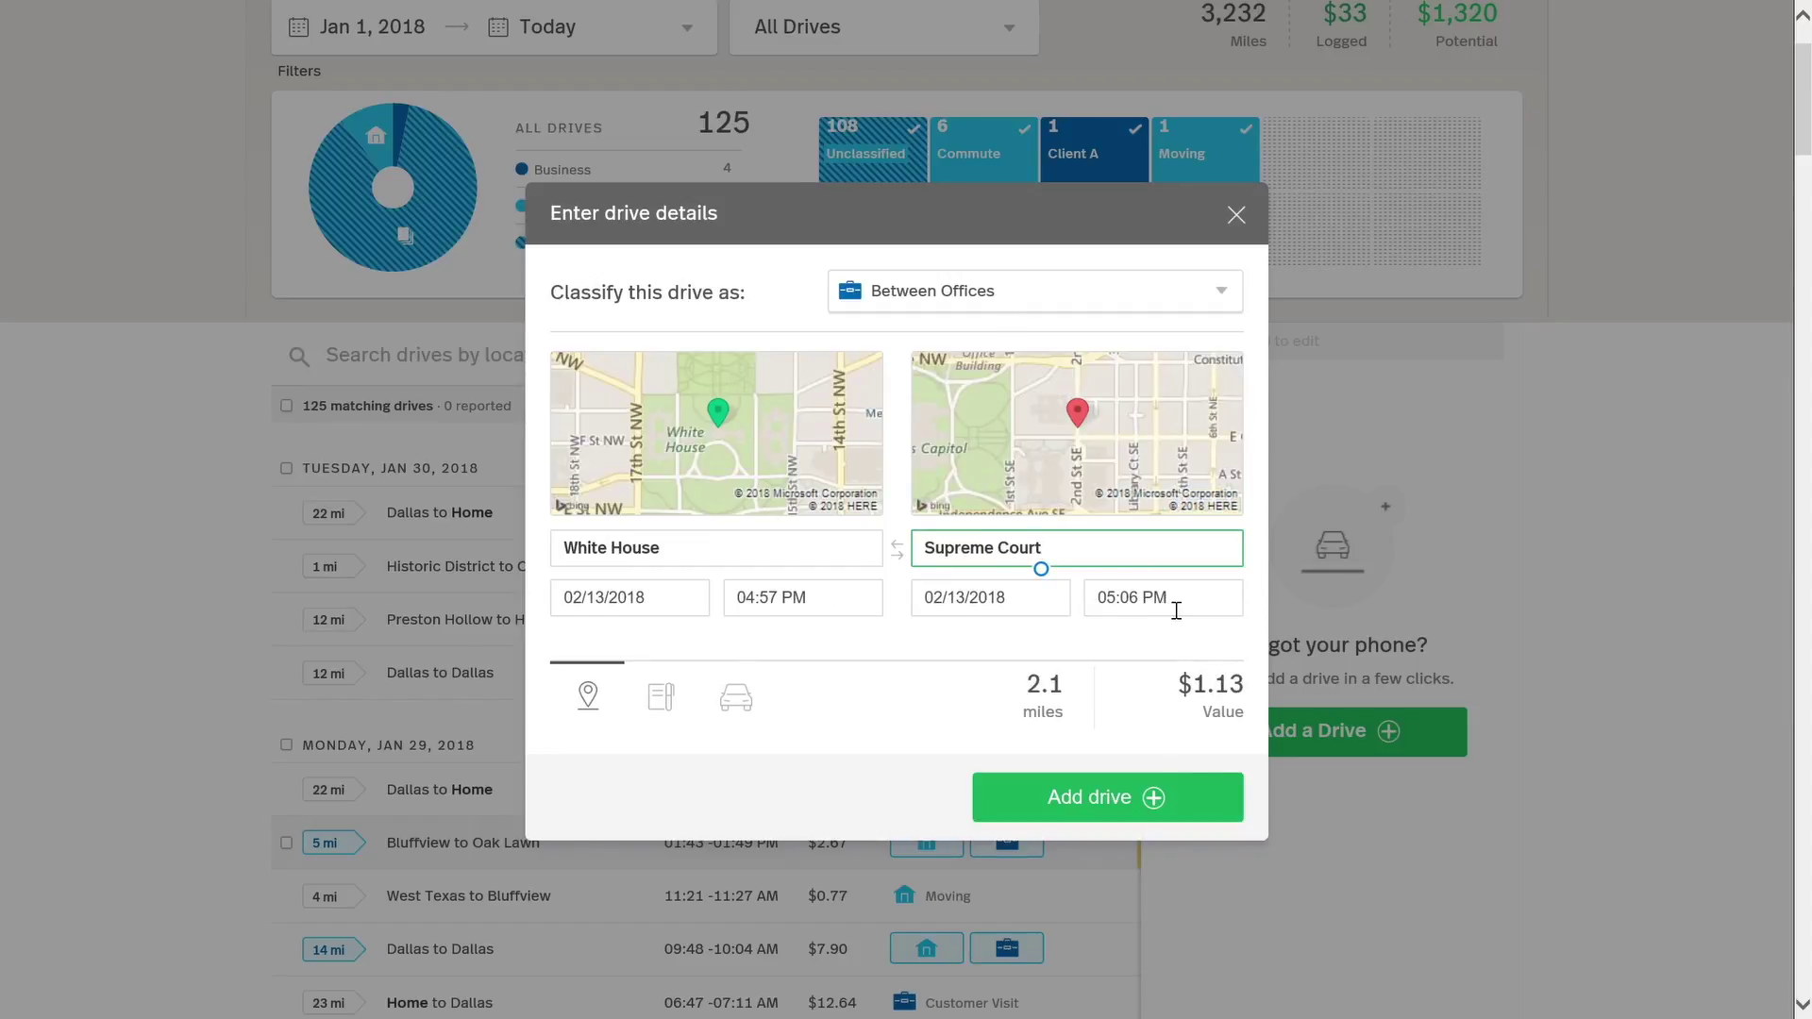
# Step: Review the distance and vehicle details, then add the 2.1-mile drive
pyautogui.click(677, 703)
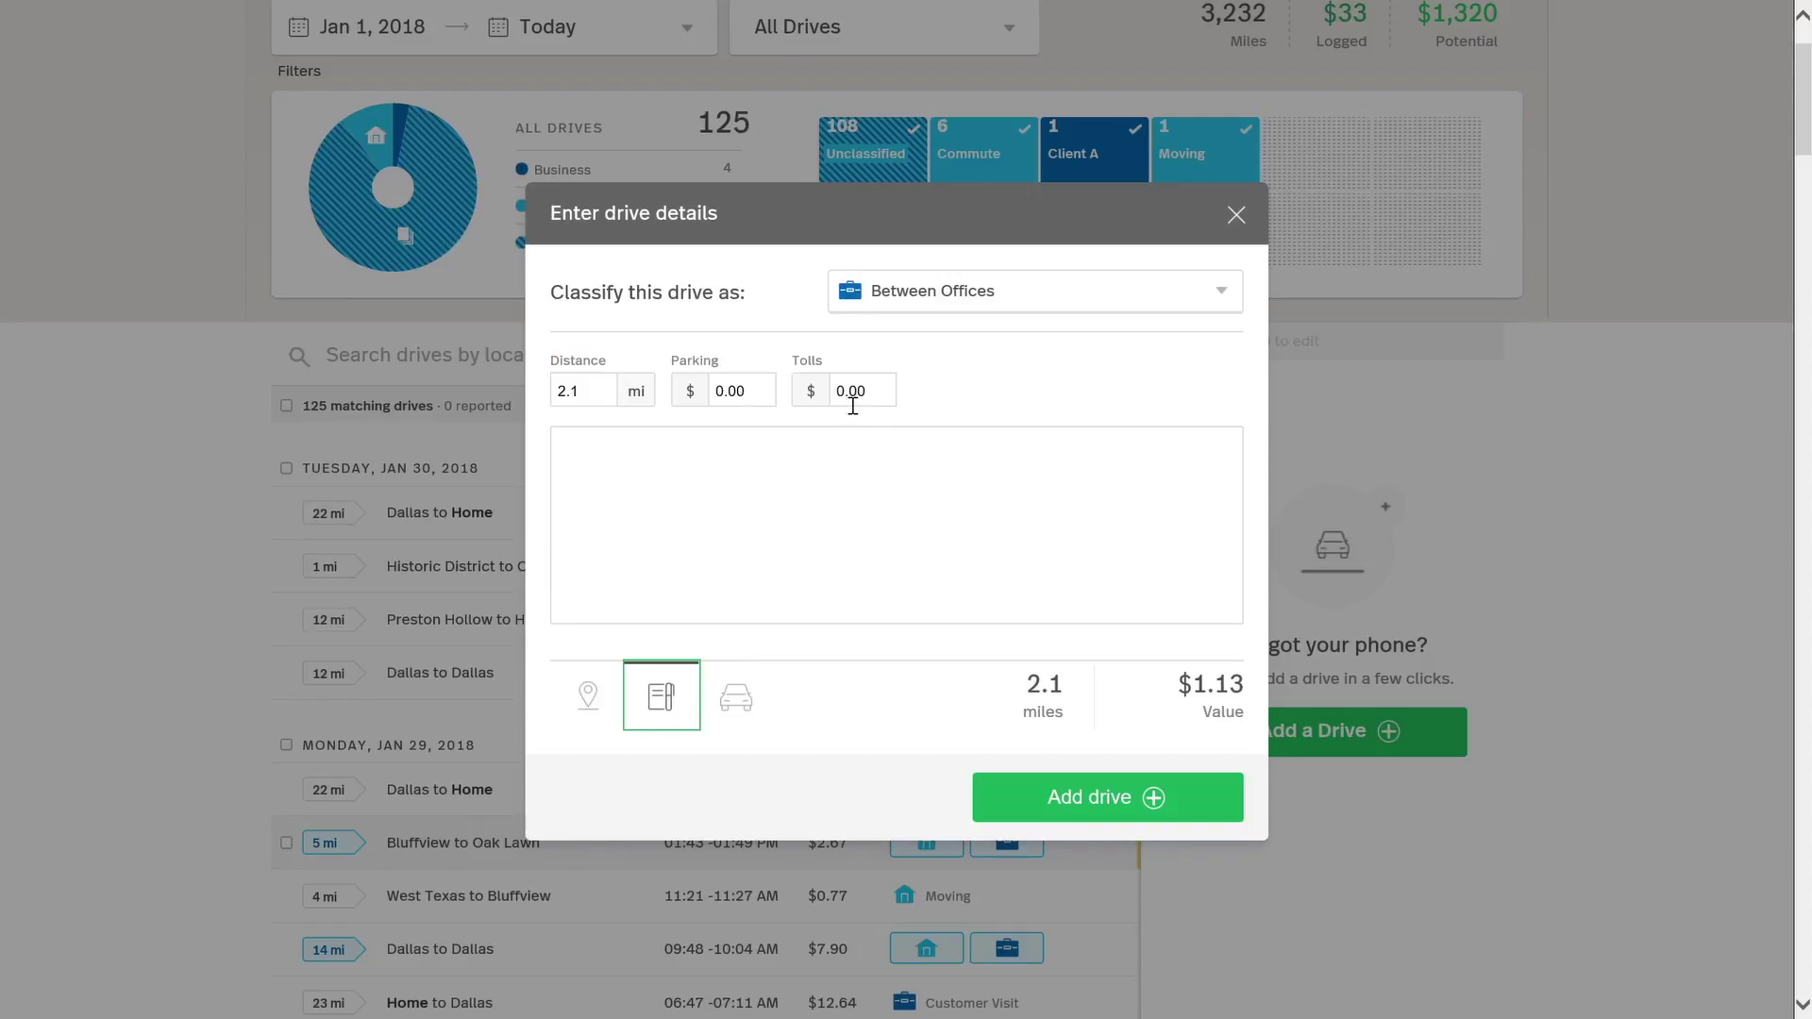
pyautogui.click(762, 696)
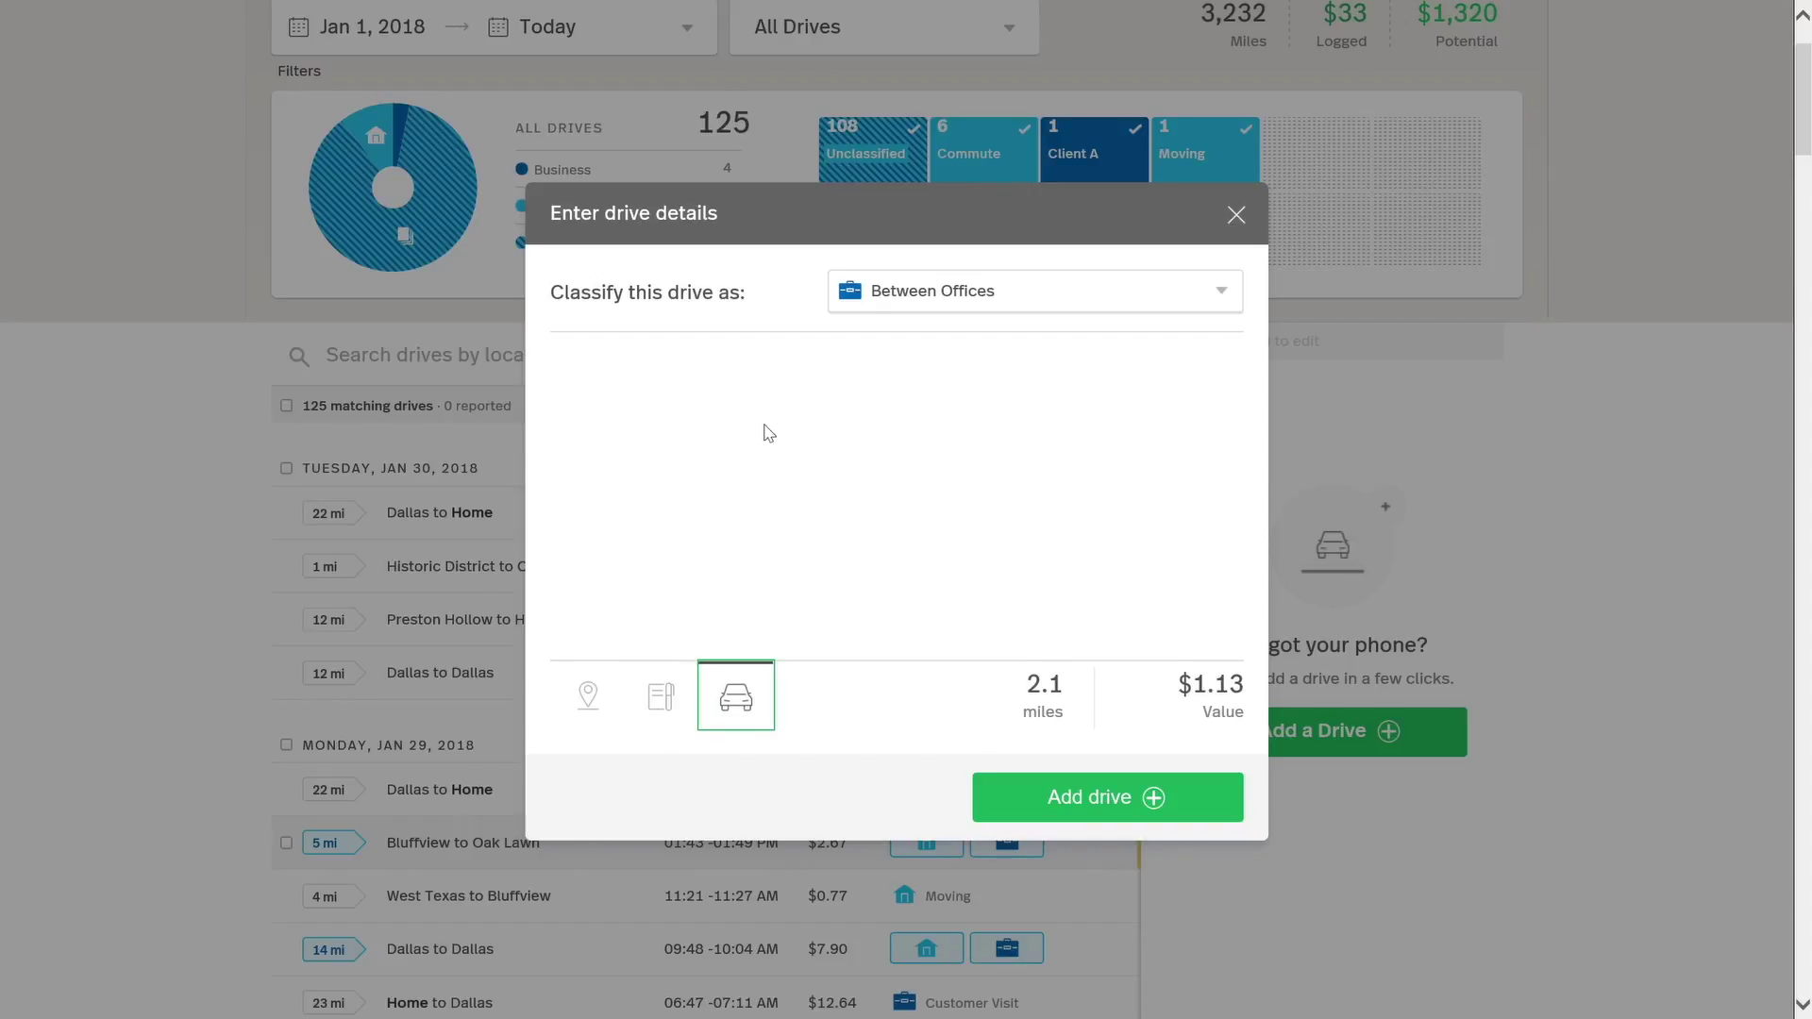
pyautogui.click(1105, 807)
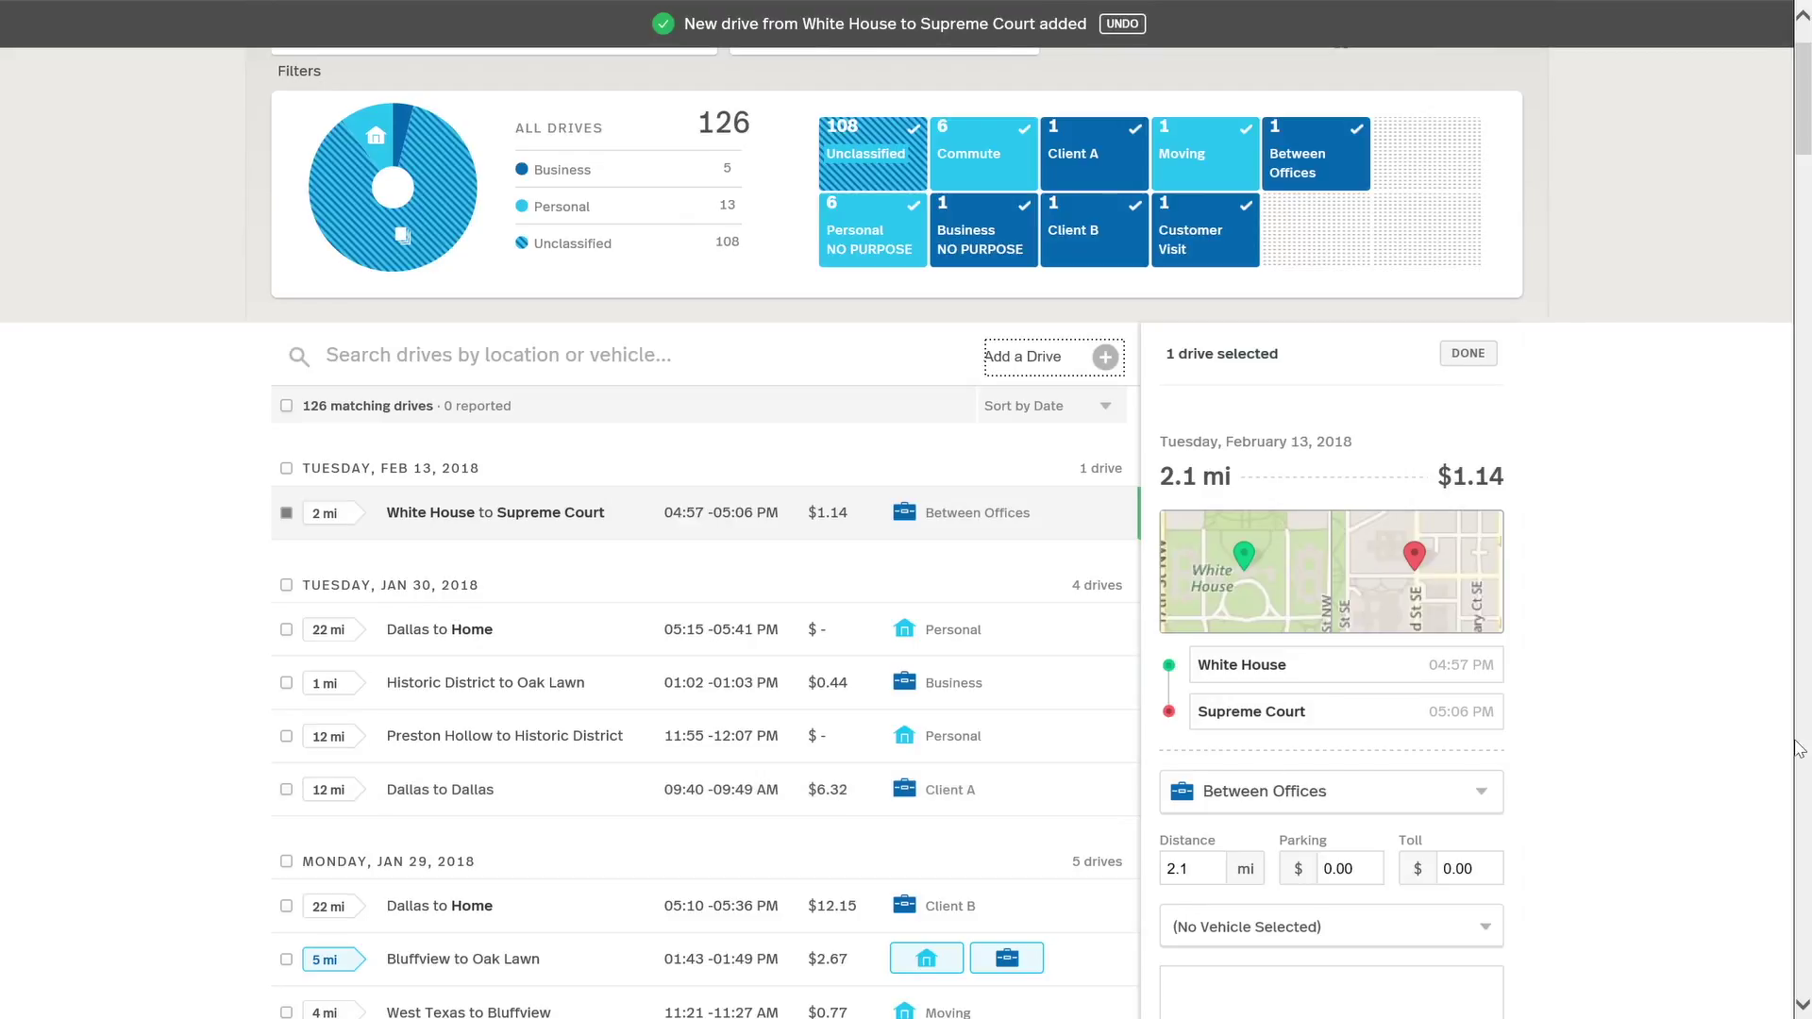
pyautogui.scroll(-2, 1798, 747)
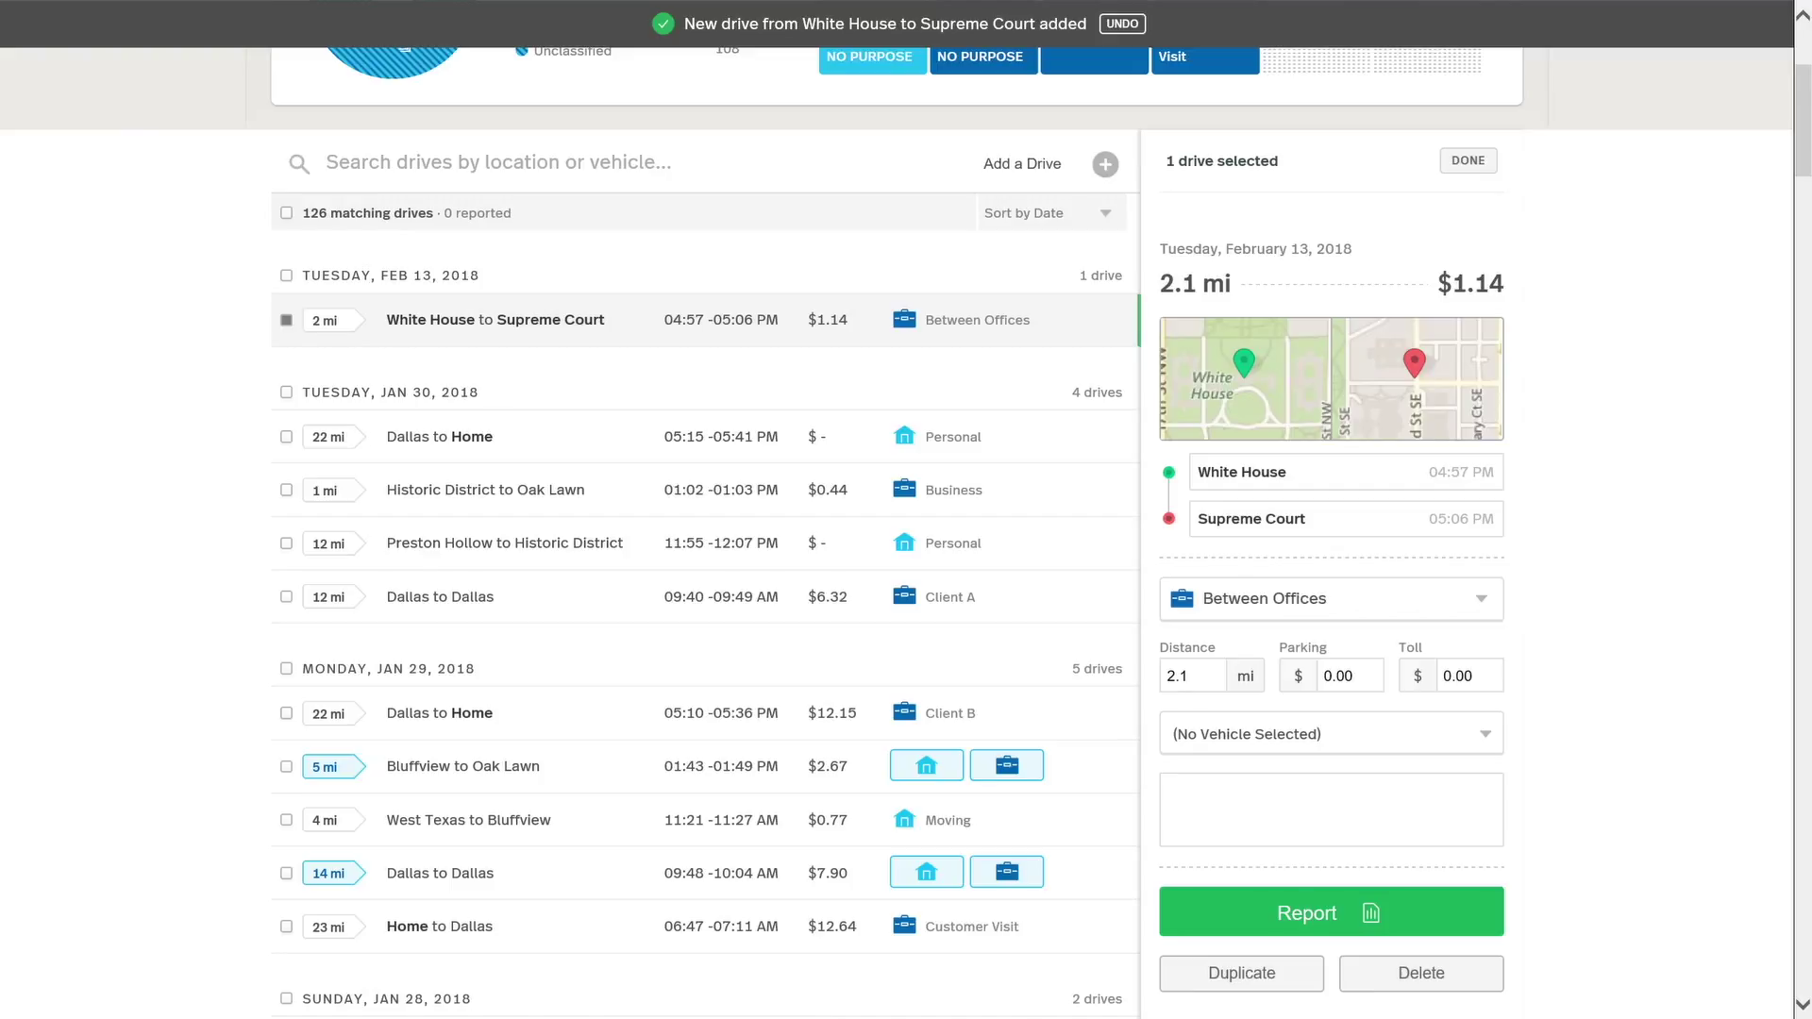
pyautogui.scroll(-1, 708, 637)
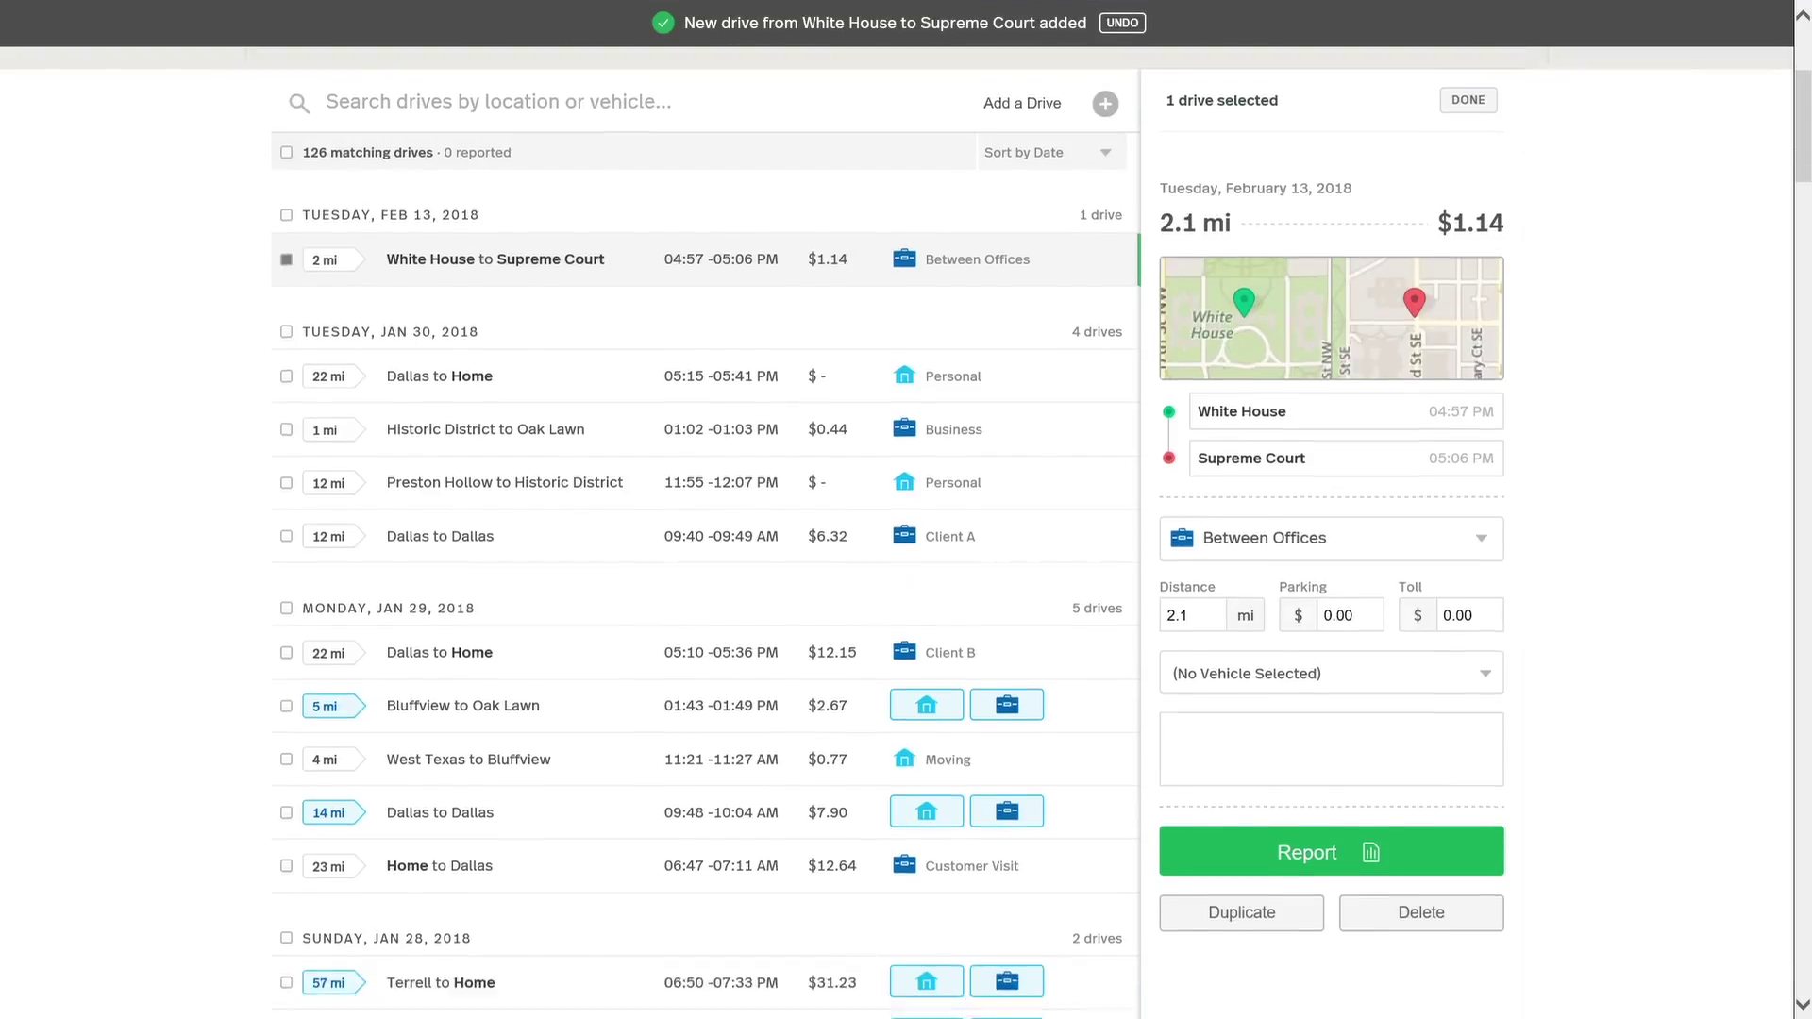
pyautogui.scroll(-2, 709, 637)
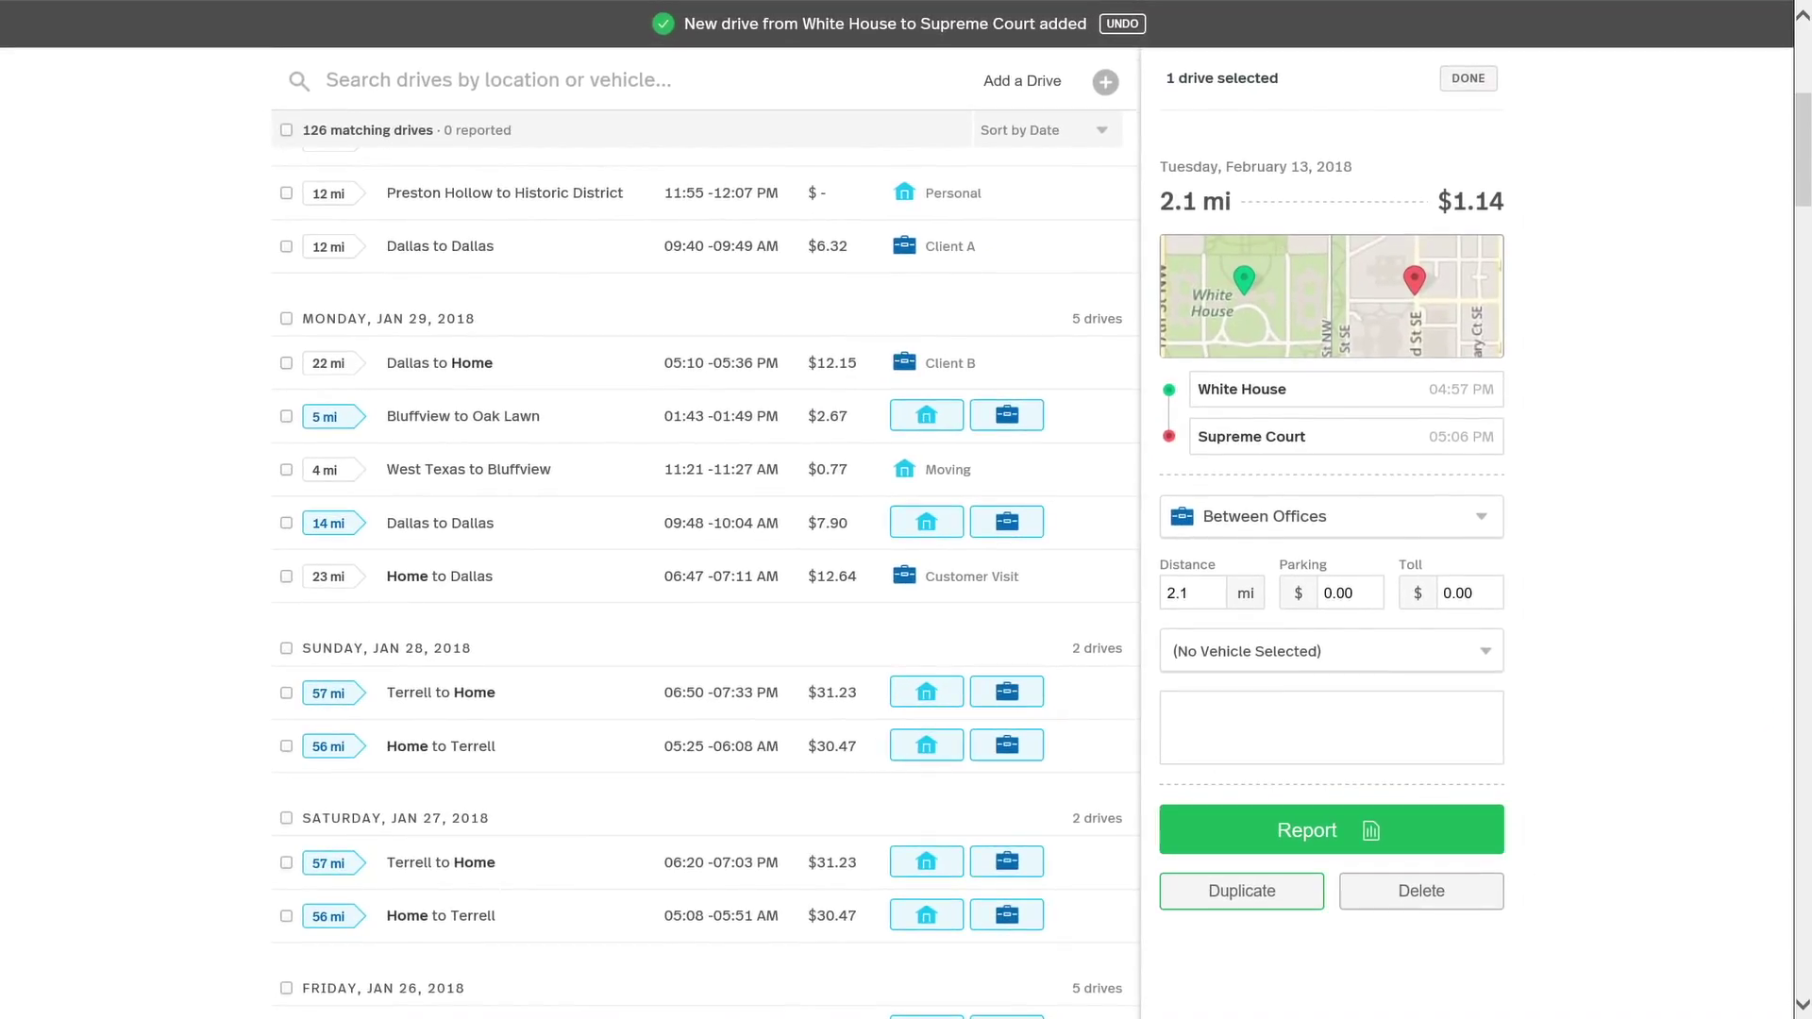
# Step: Duplicate the White House to Supreme Court drive from its side panel
pyautogui.click(1241, 890)
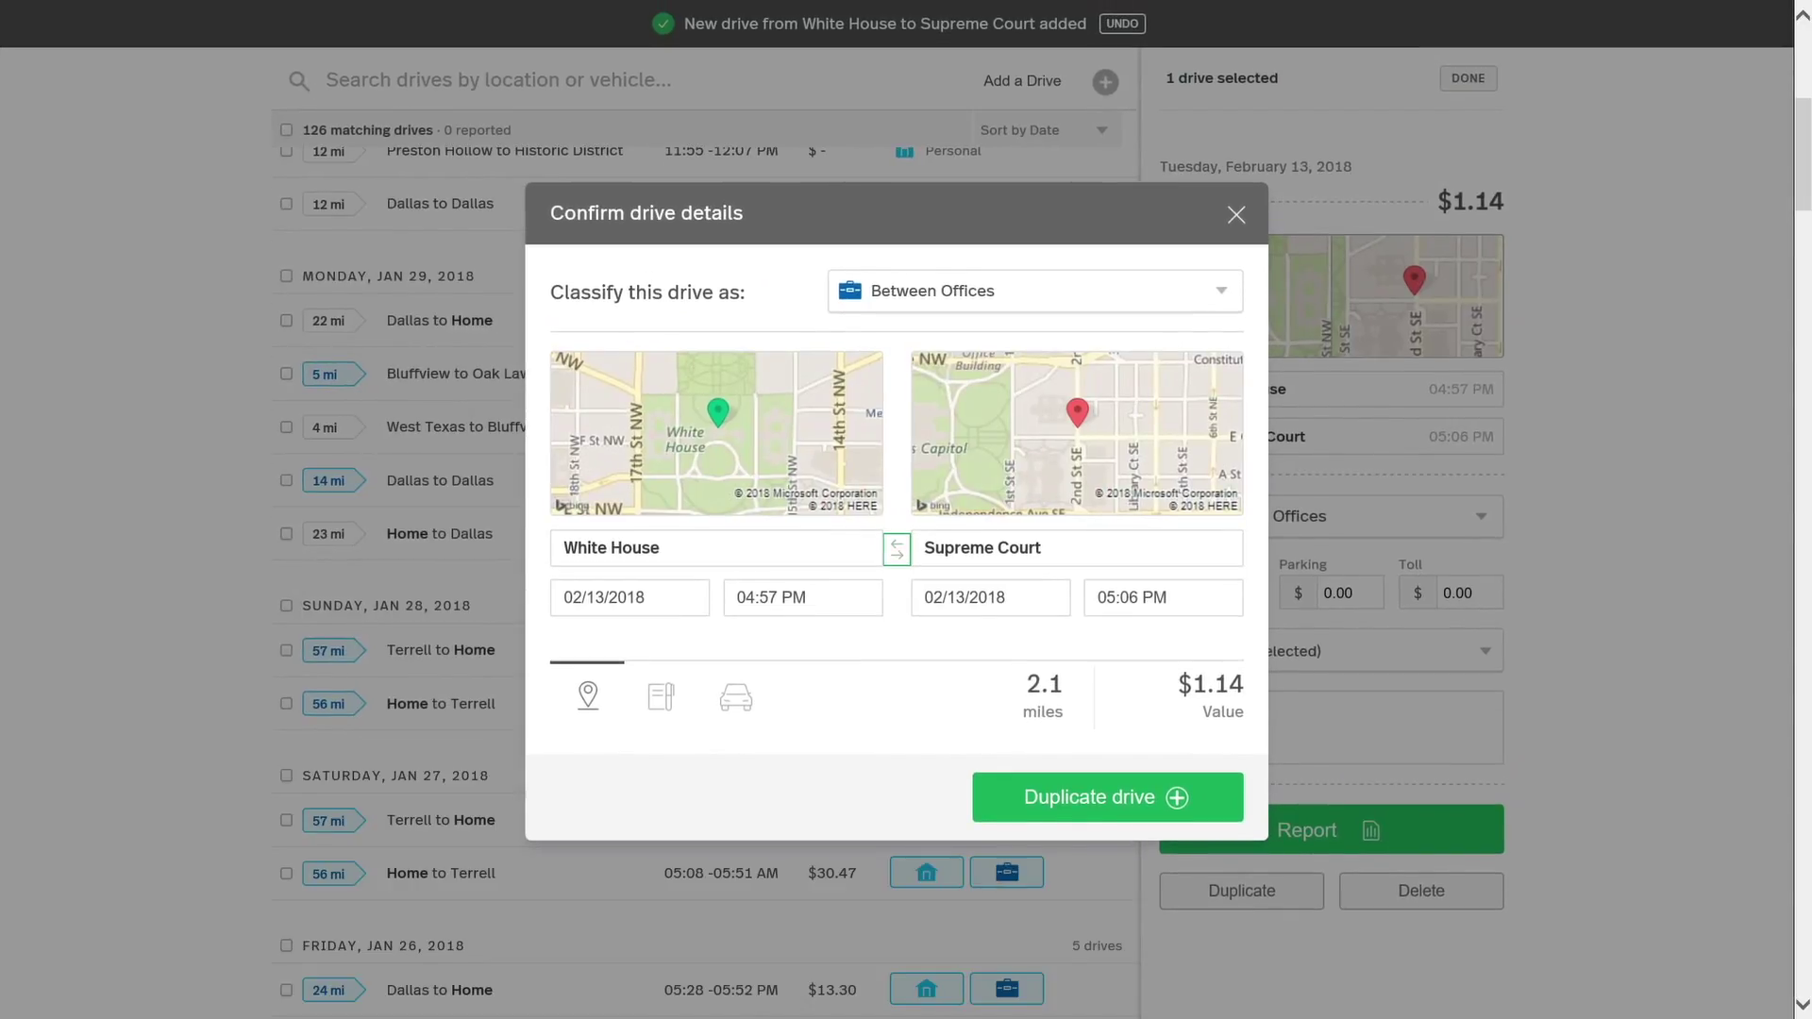
# Step: Reverse the route to Supreme Court–White House, start it at 10:57 PM, and save
pyautogui.click(897, 548)
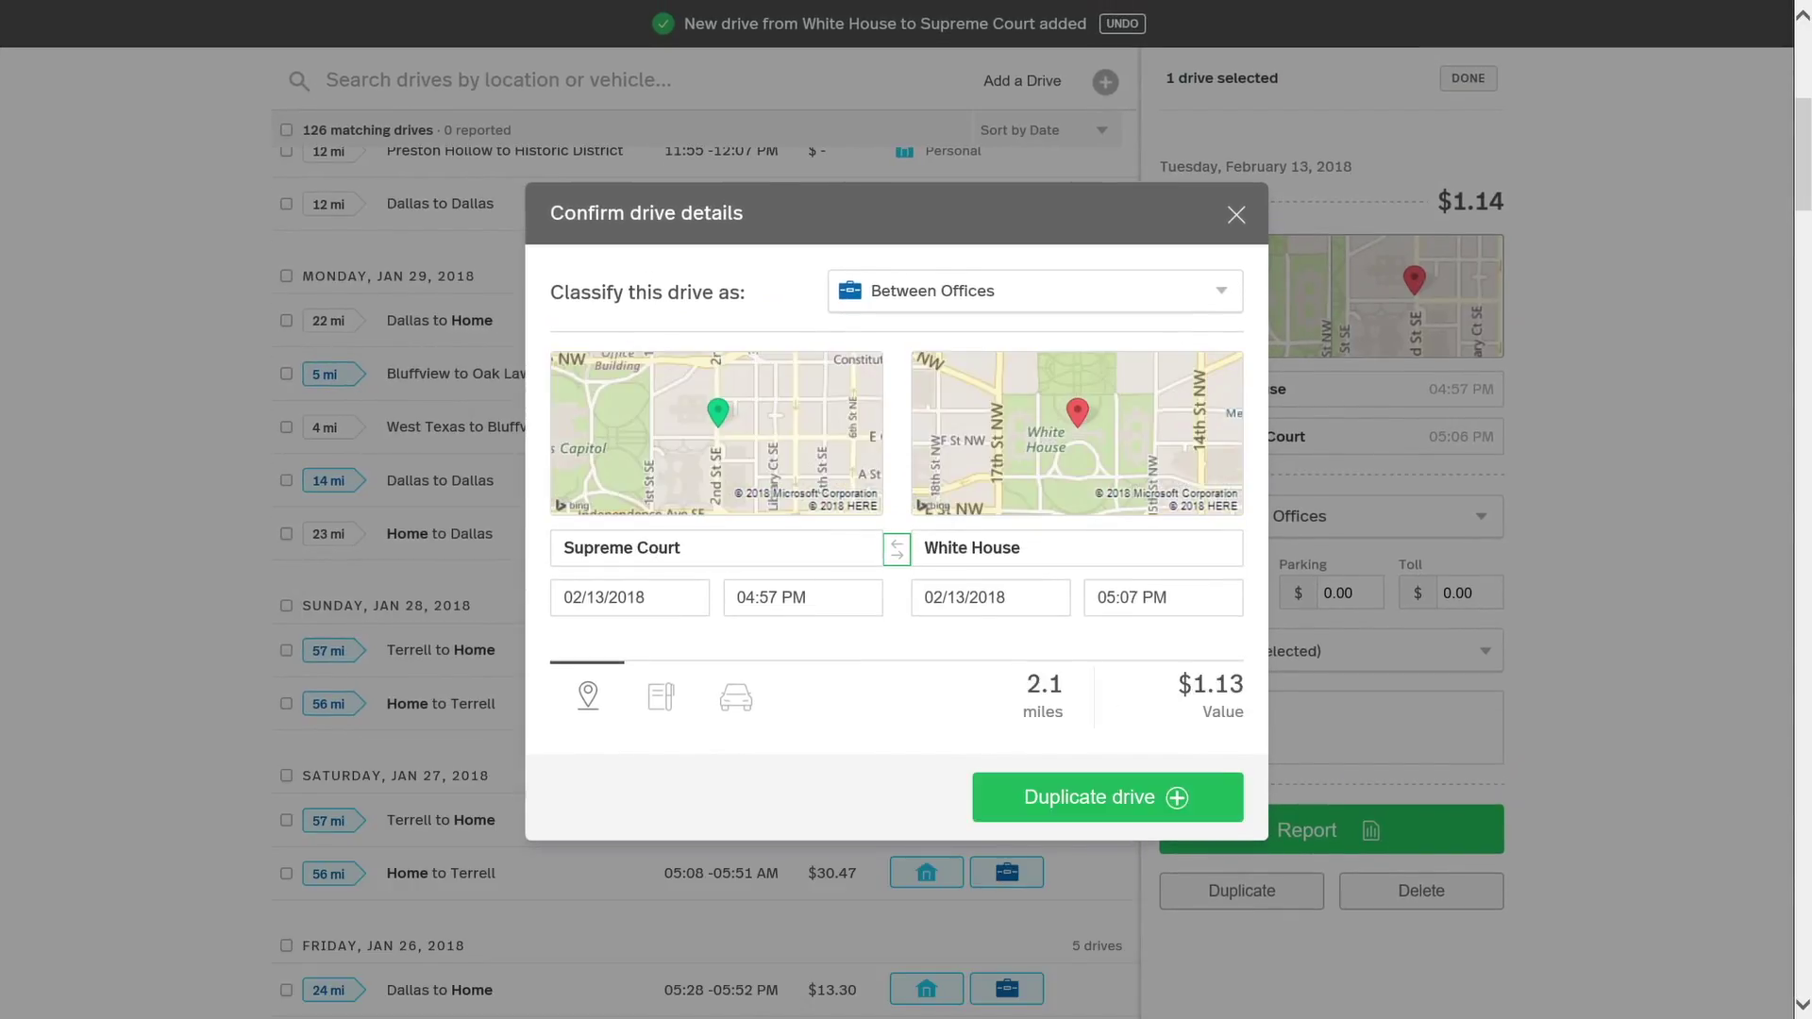
pyautogui.click(757, 605)
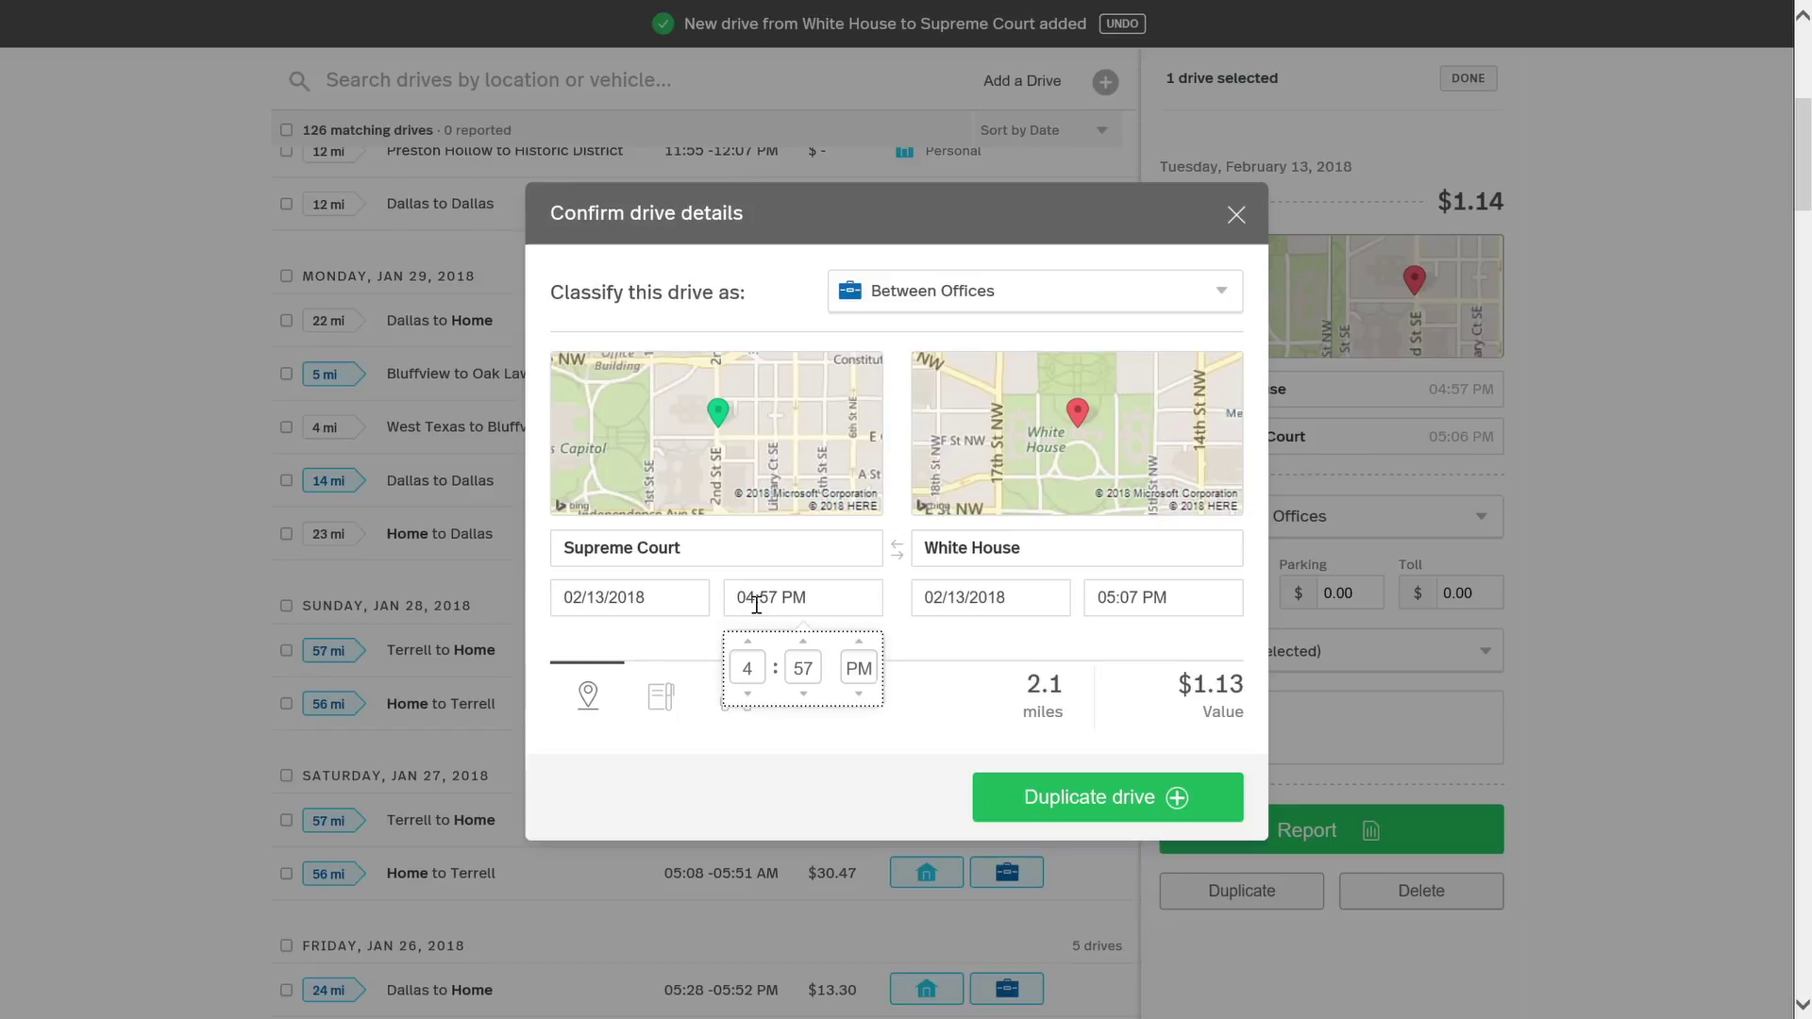
pyautogui.click(749, 642)
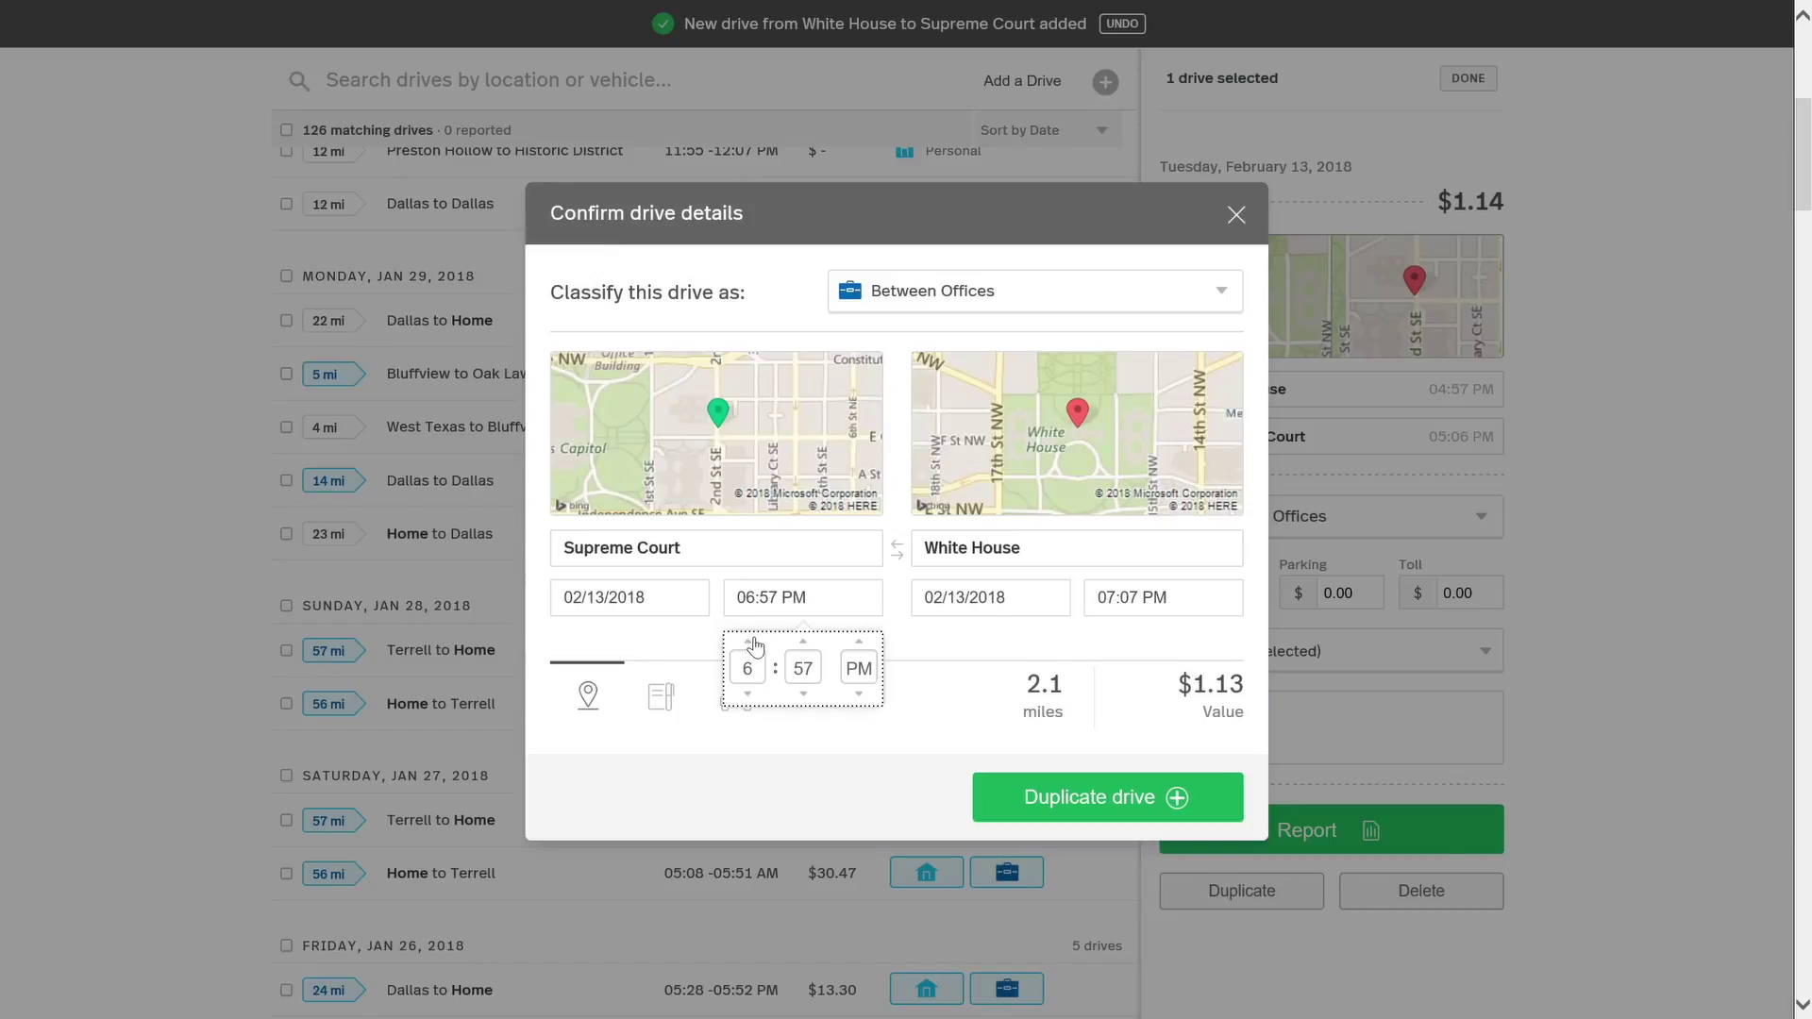
pyautogui.click(749, 642)
pyautogui.click(749, 641)
pyautogui.click(749, 642)
pyautogui.click(914, 634)
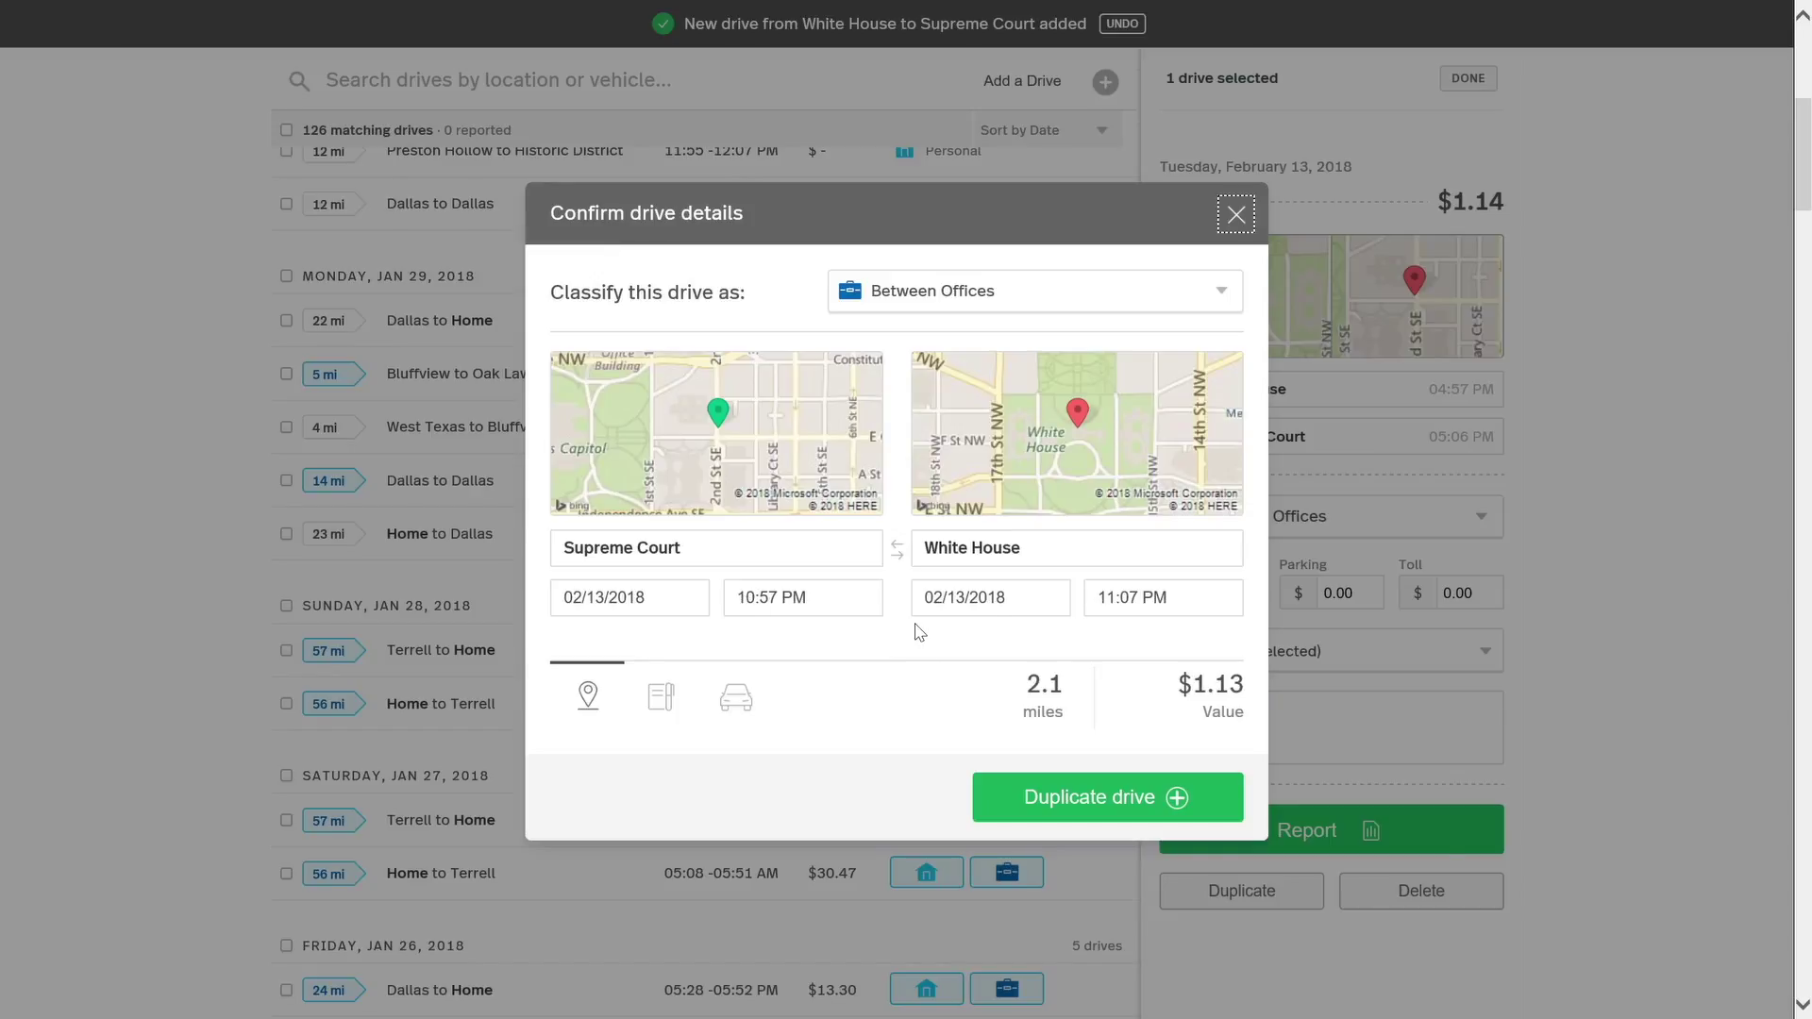
pyautogui.click(1116, 802)
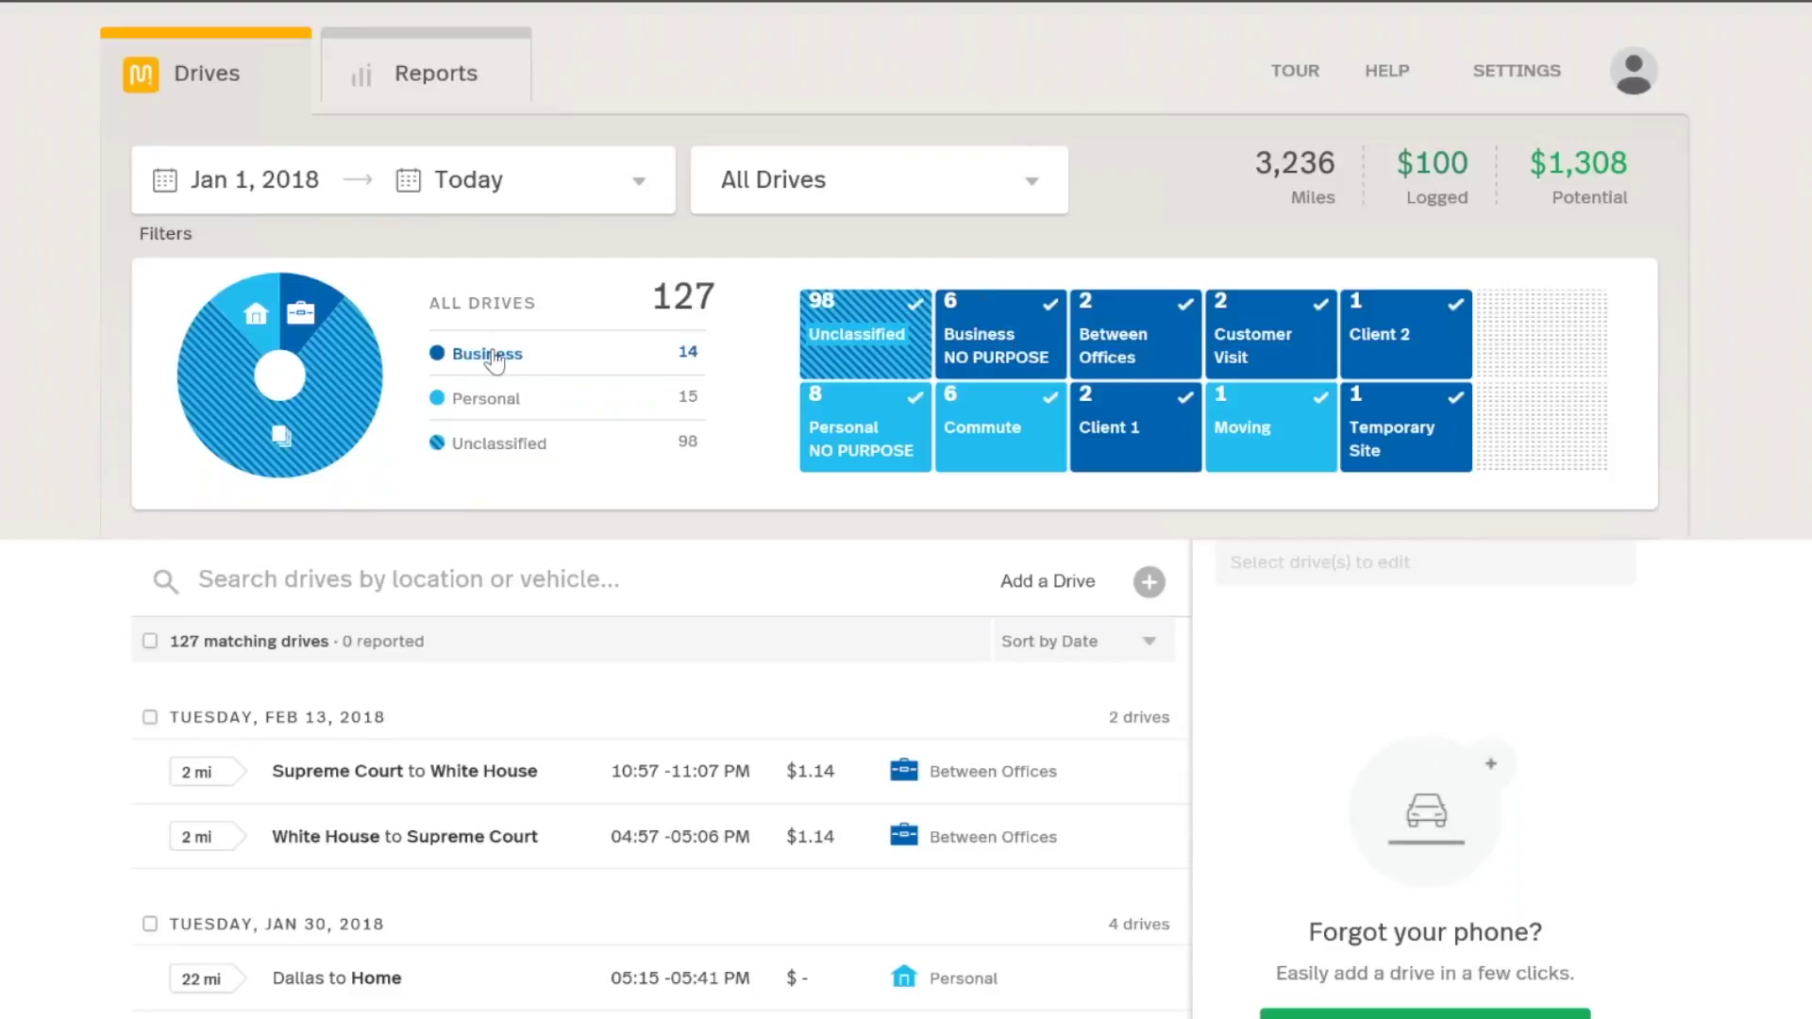
# Step: Filter the dashboard to Business and select all 14 business drives for a report
pyautogui.click(489, 355)
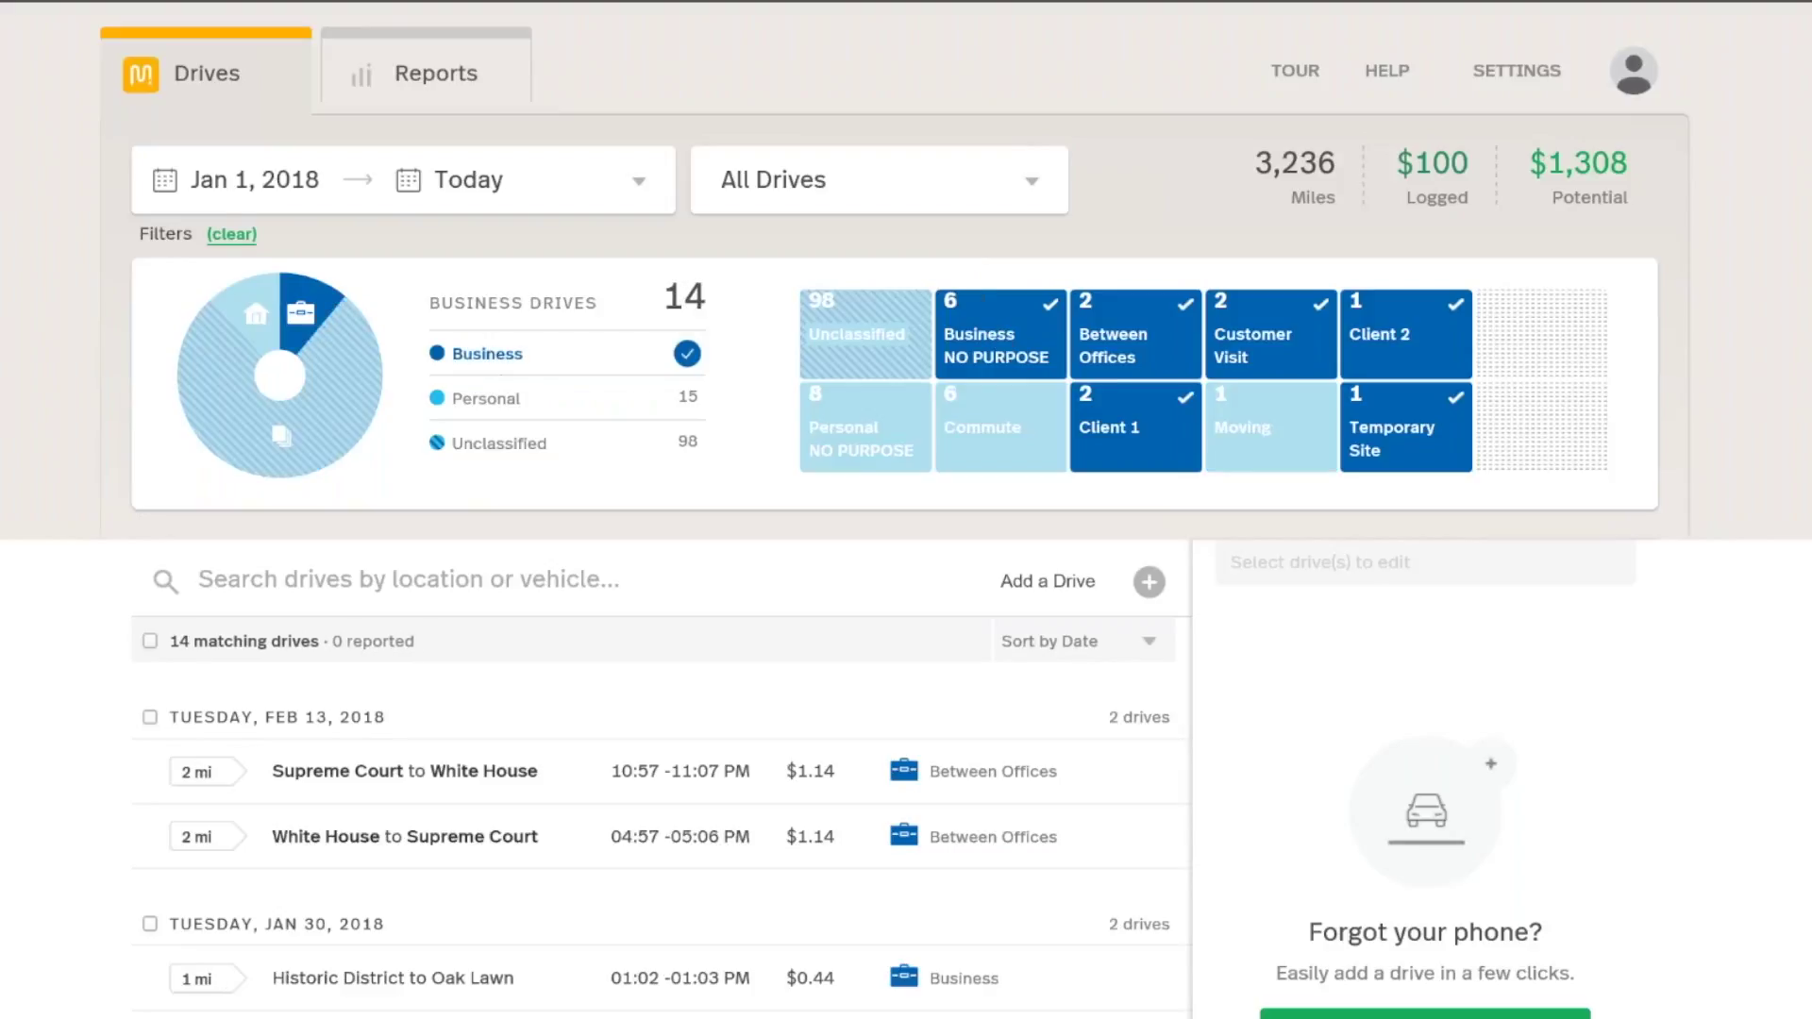
pyautogui.scroll(-1, 22, 514)
pyautogui.scroll(-2, 23, 512)
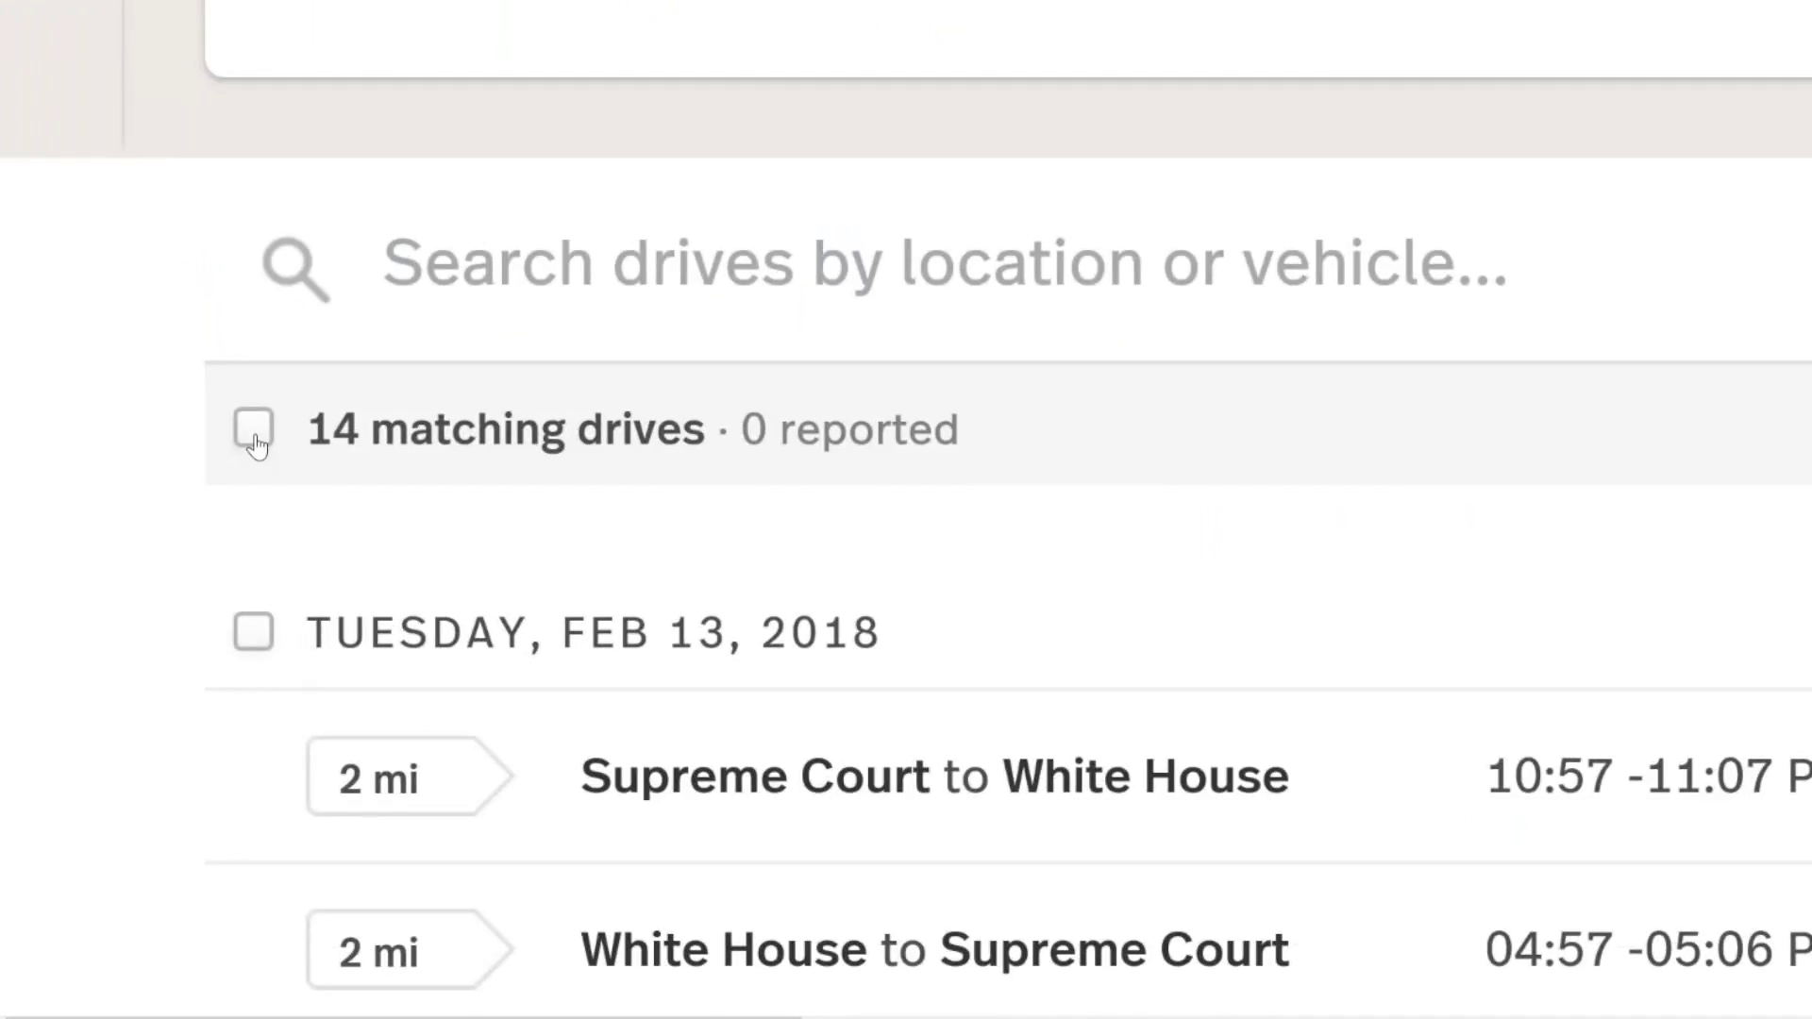
pyautogui.click(254, 430)
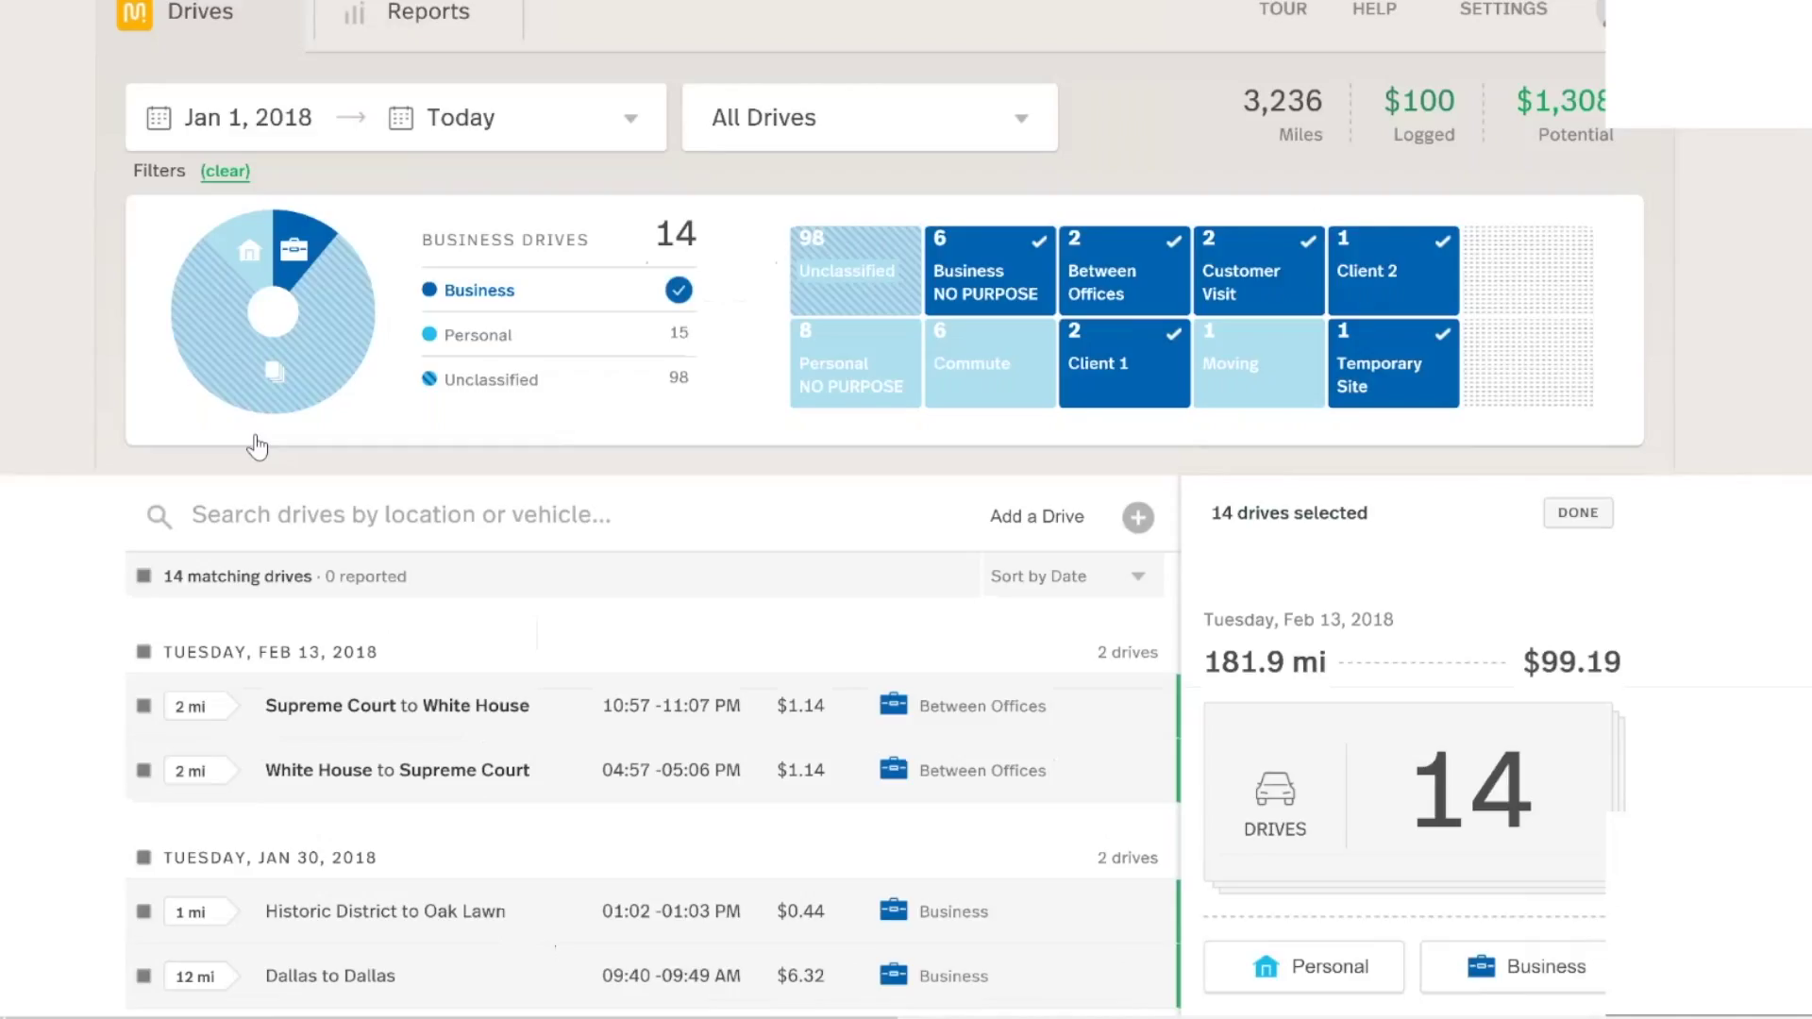
pyautogui.scroll(-3, 1177, 426)
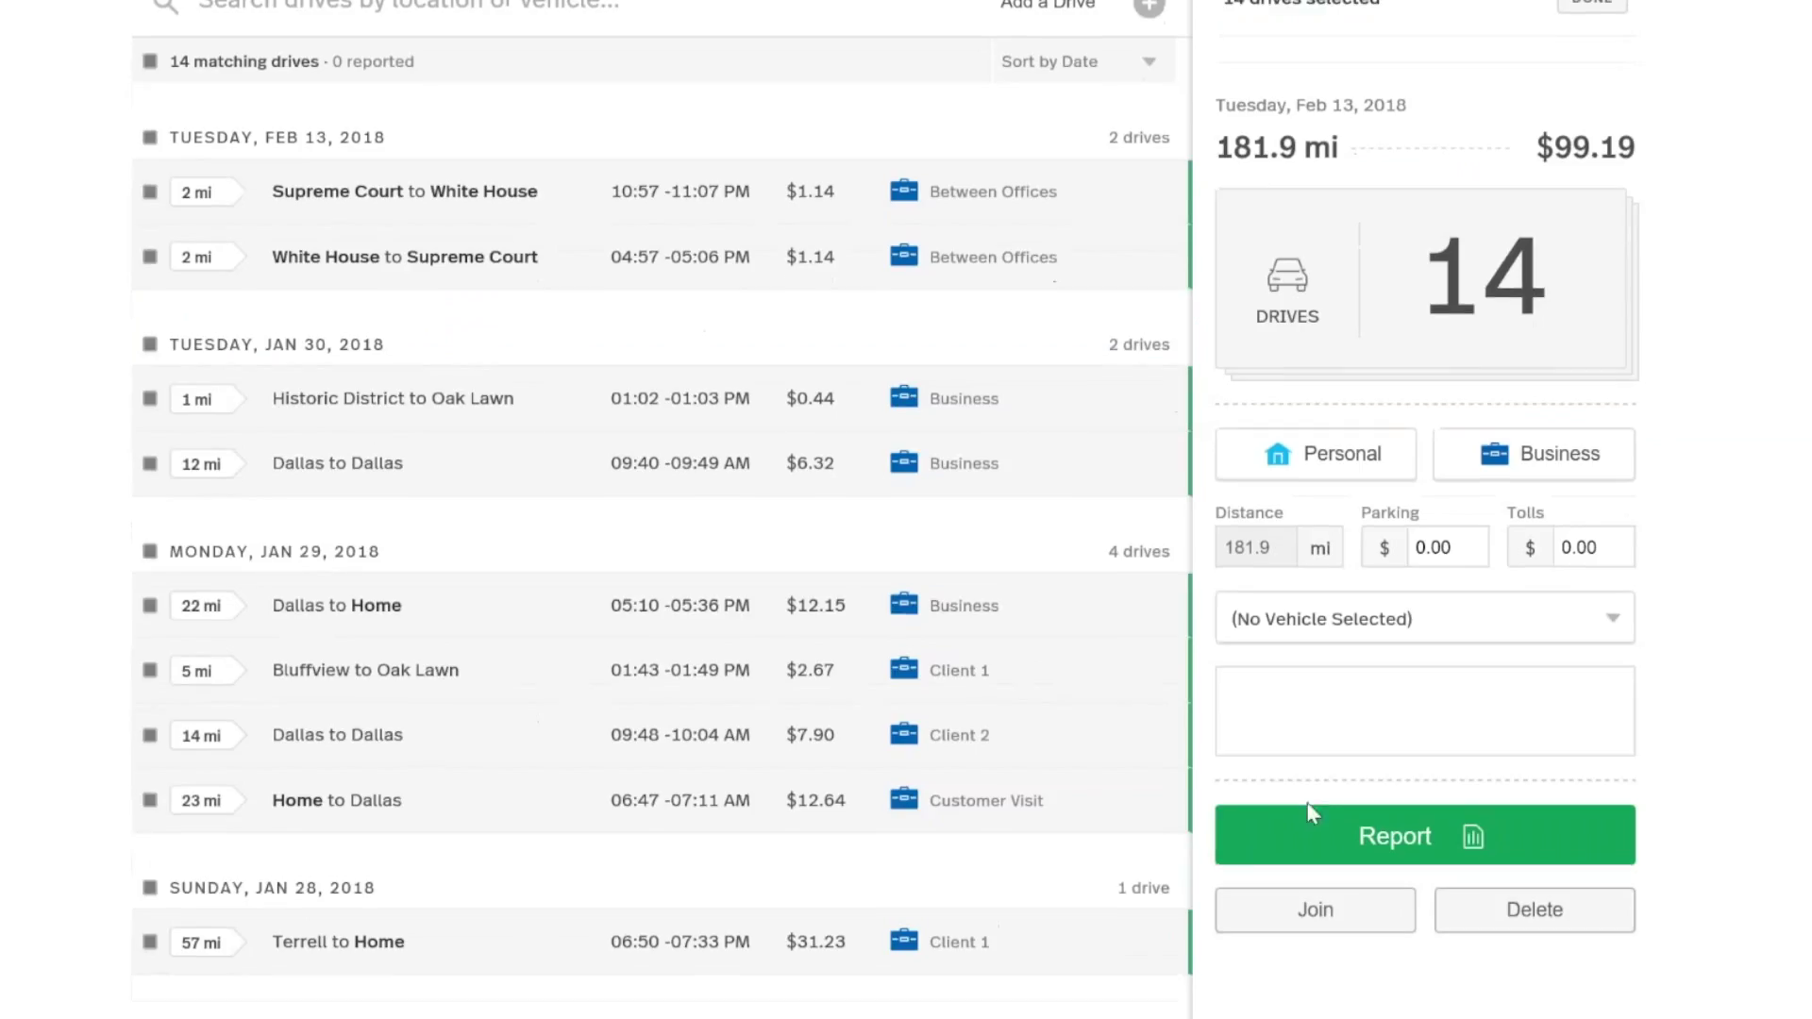
pyautogui.click(1435, 843)
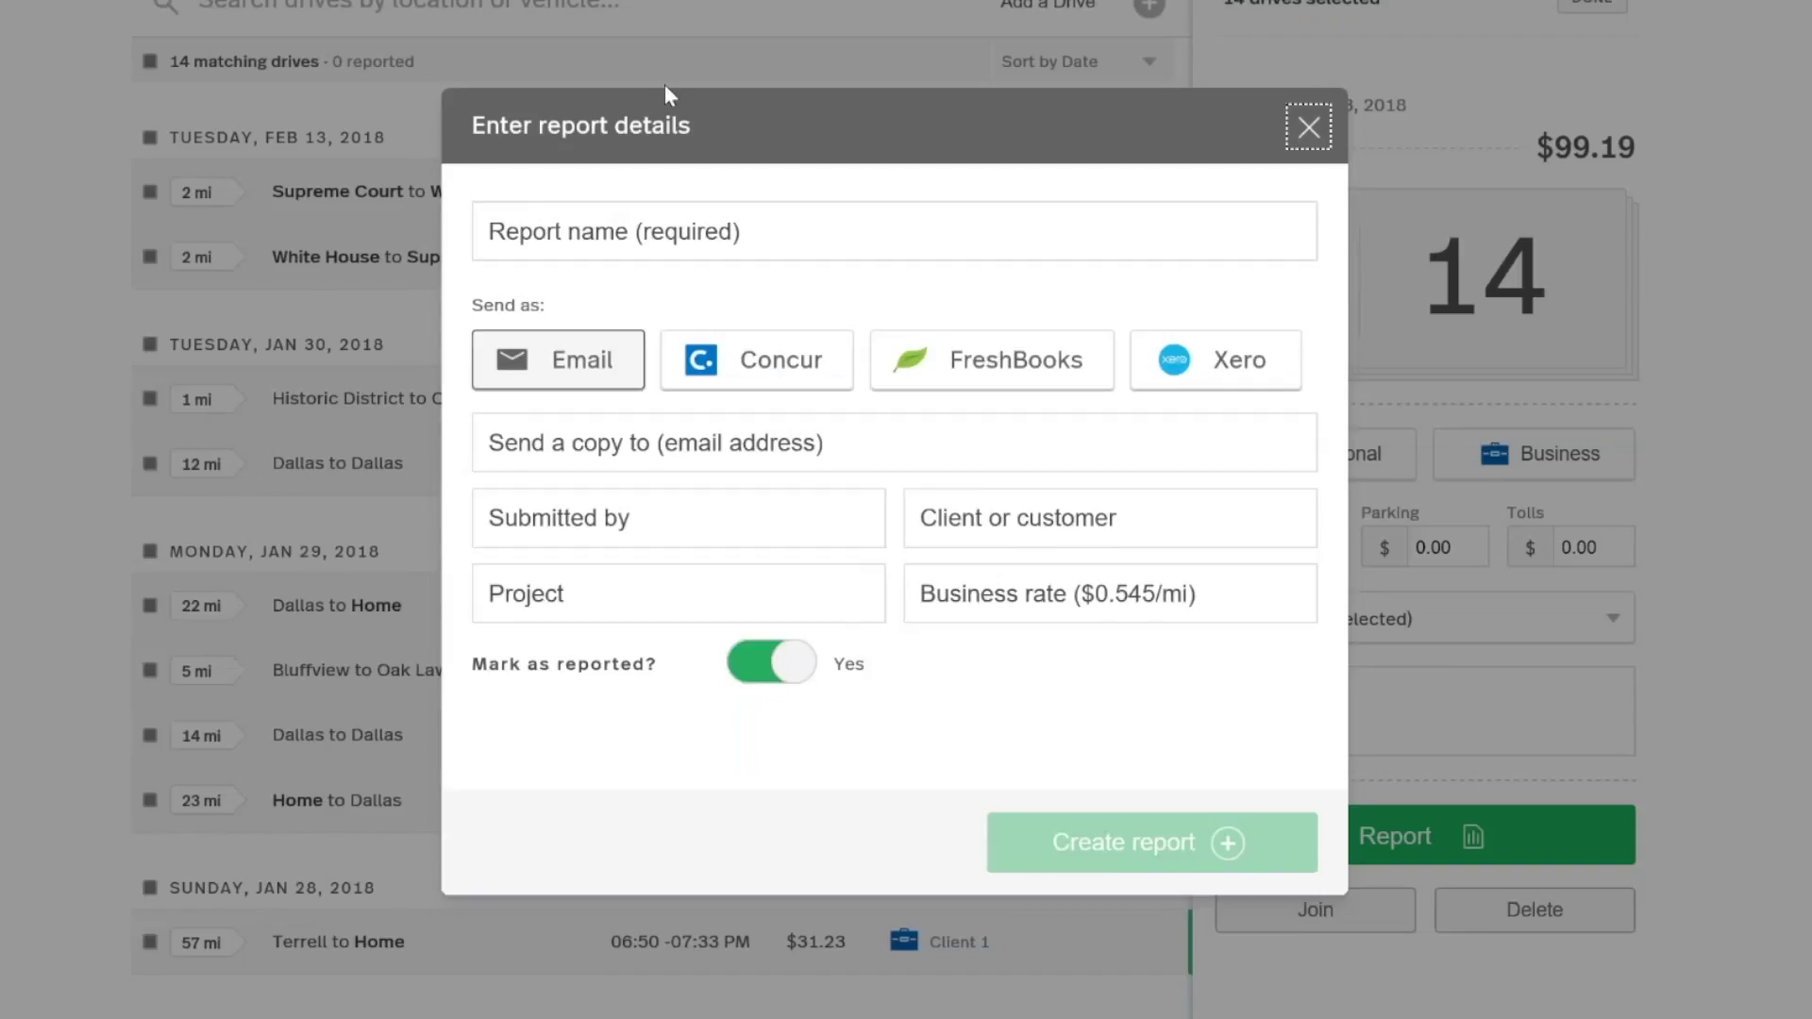
# Step: Create the 'Business Drives' report, then return to the Drives list
pyautogui.click(710, 234)
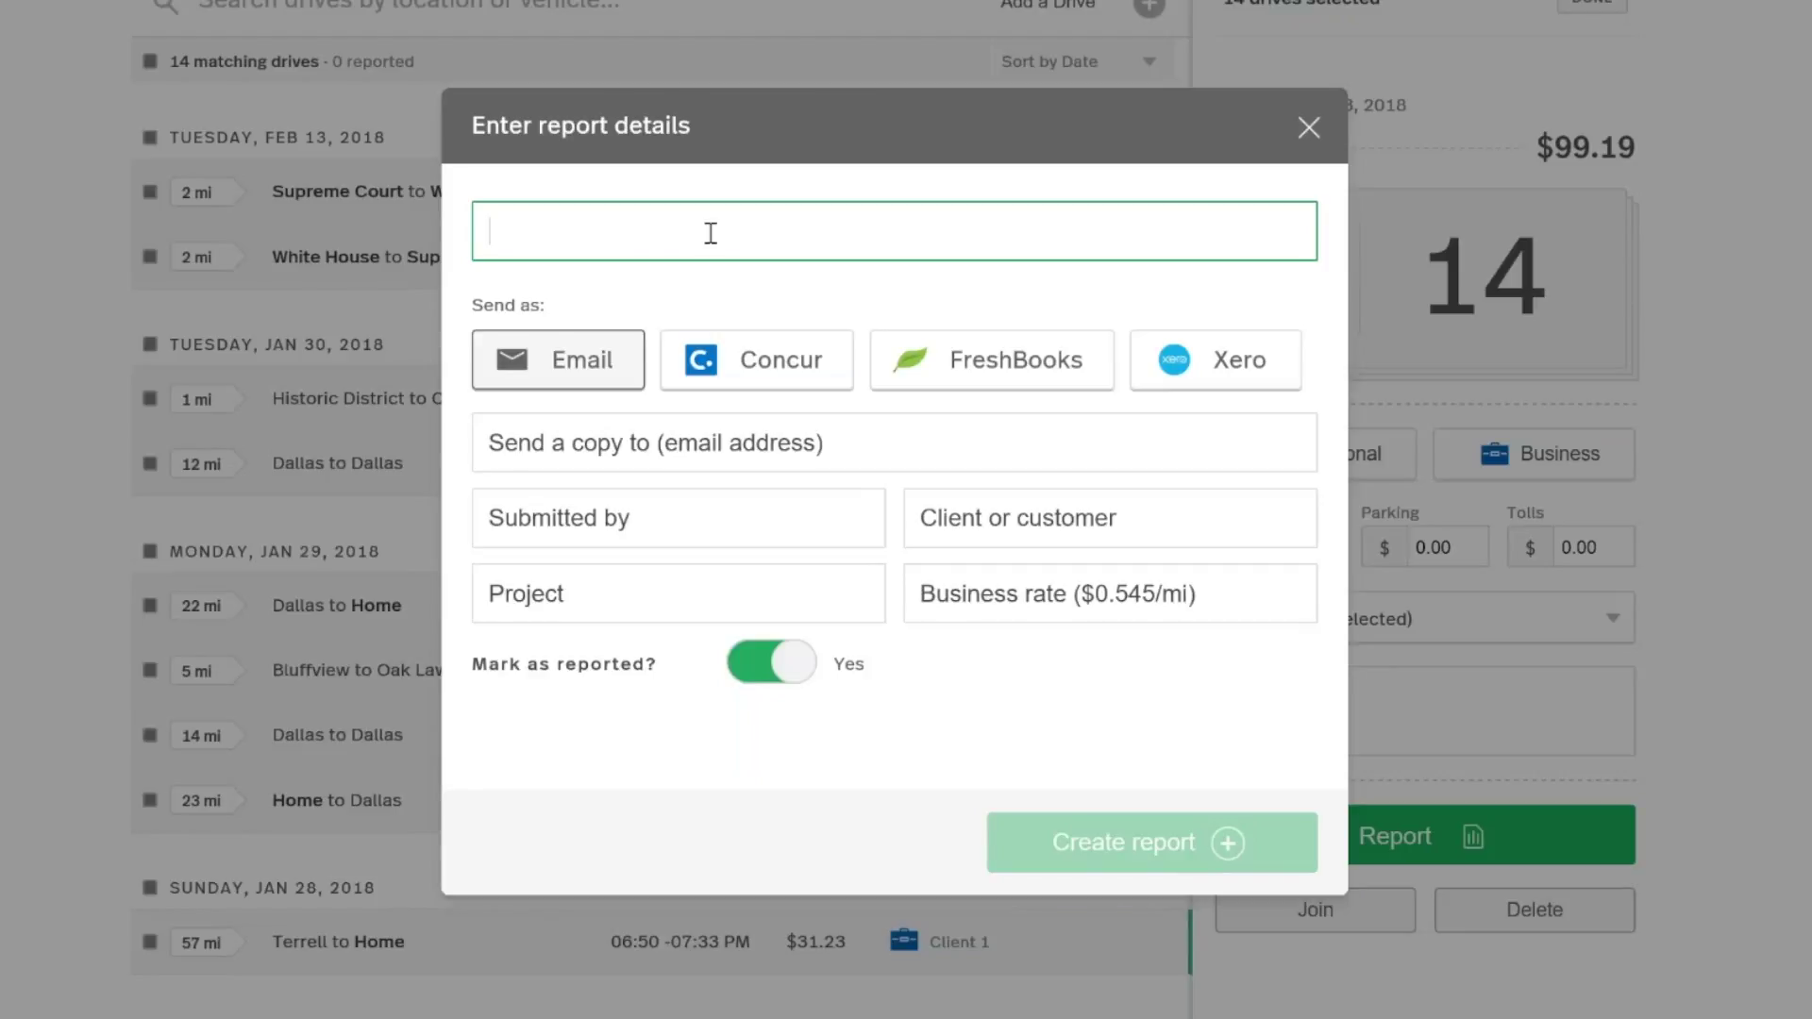
pyautogui.write('Business Dr')
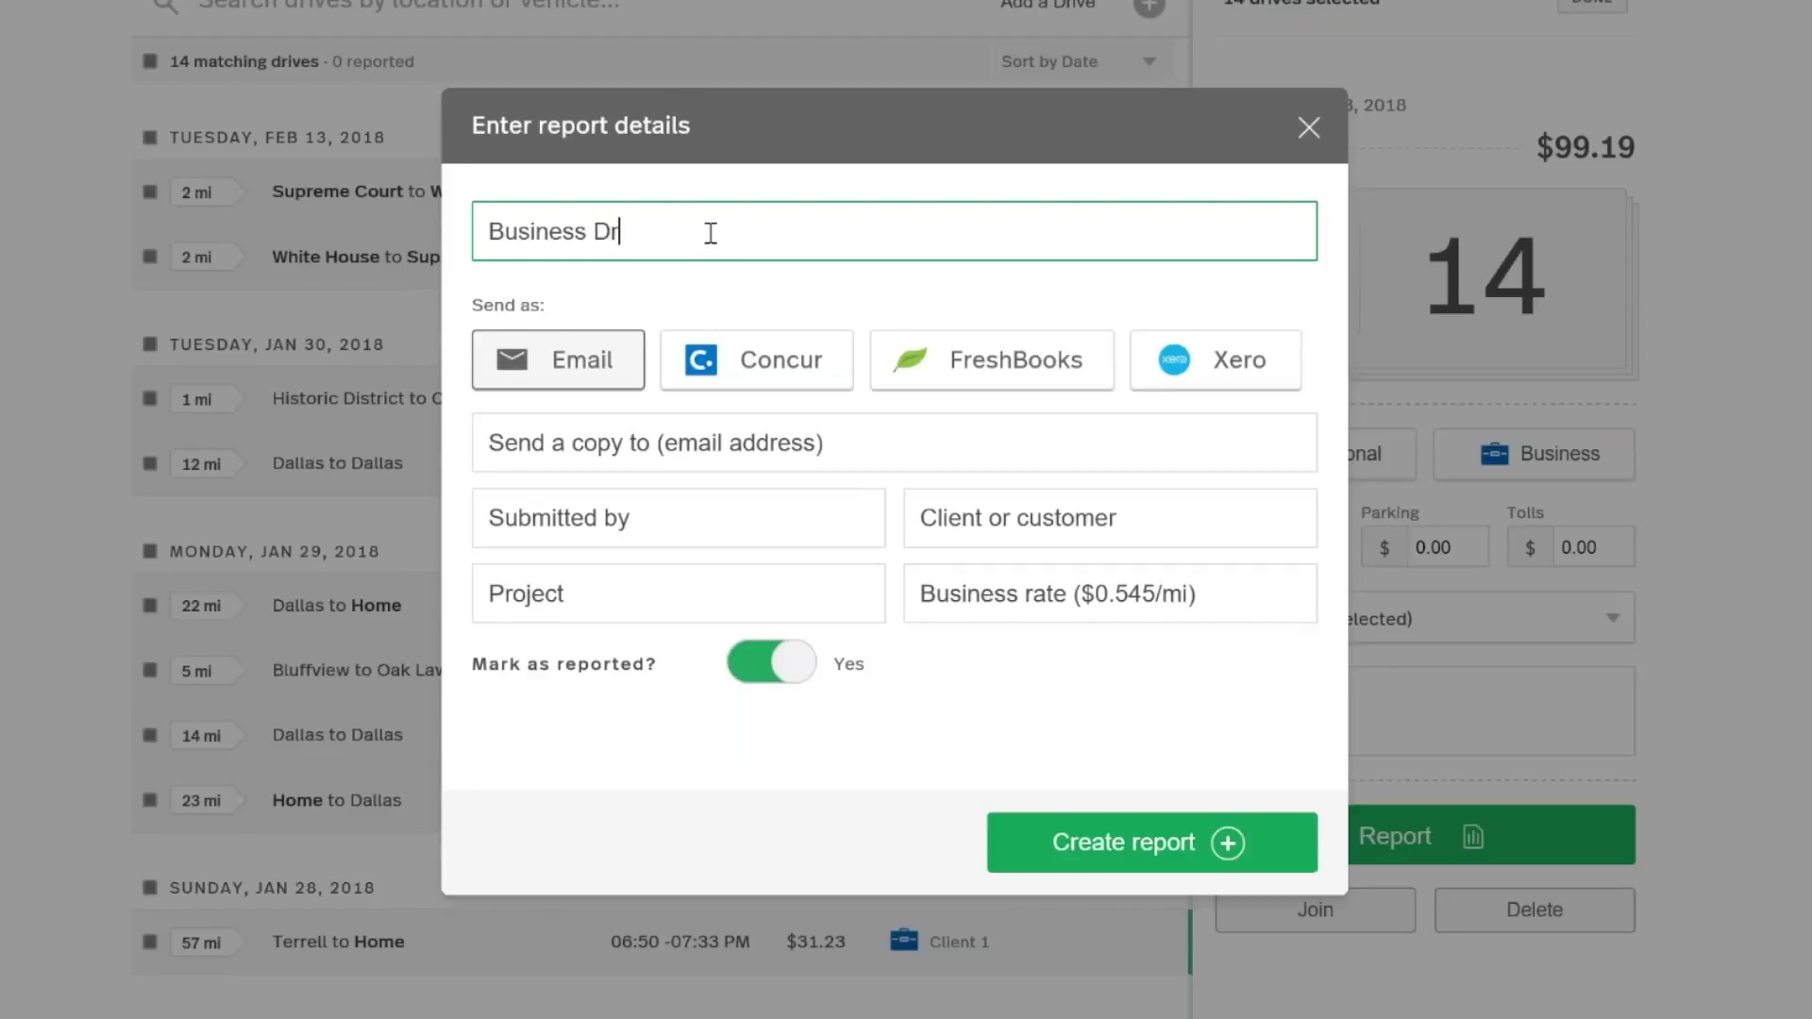
pyautogui.write('ives')
pyautogui.click(1159, 844)
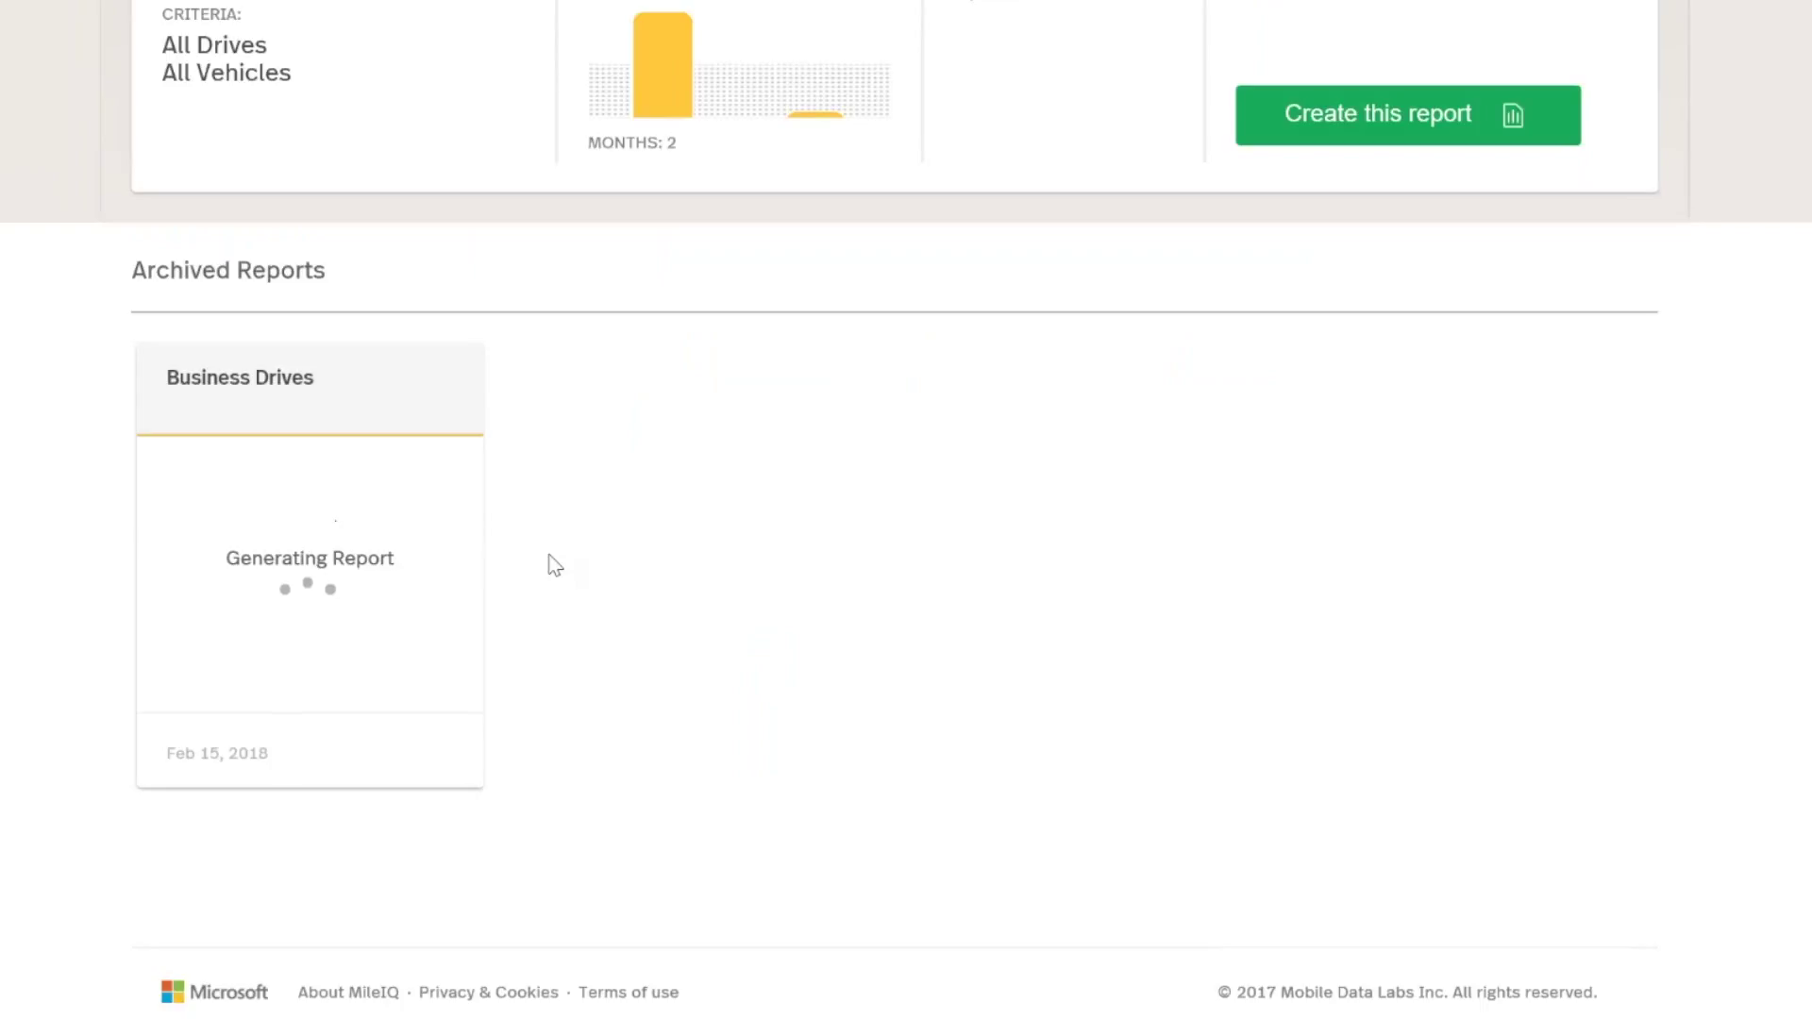
pyautogui.scroll(3, 534, 644)
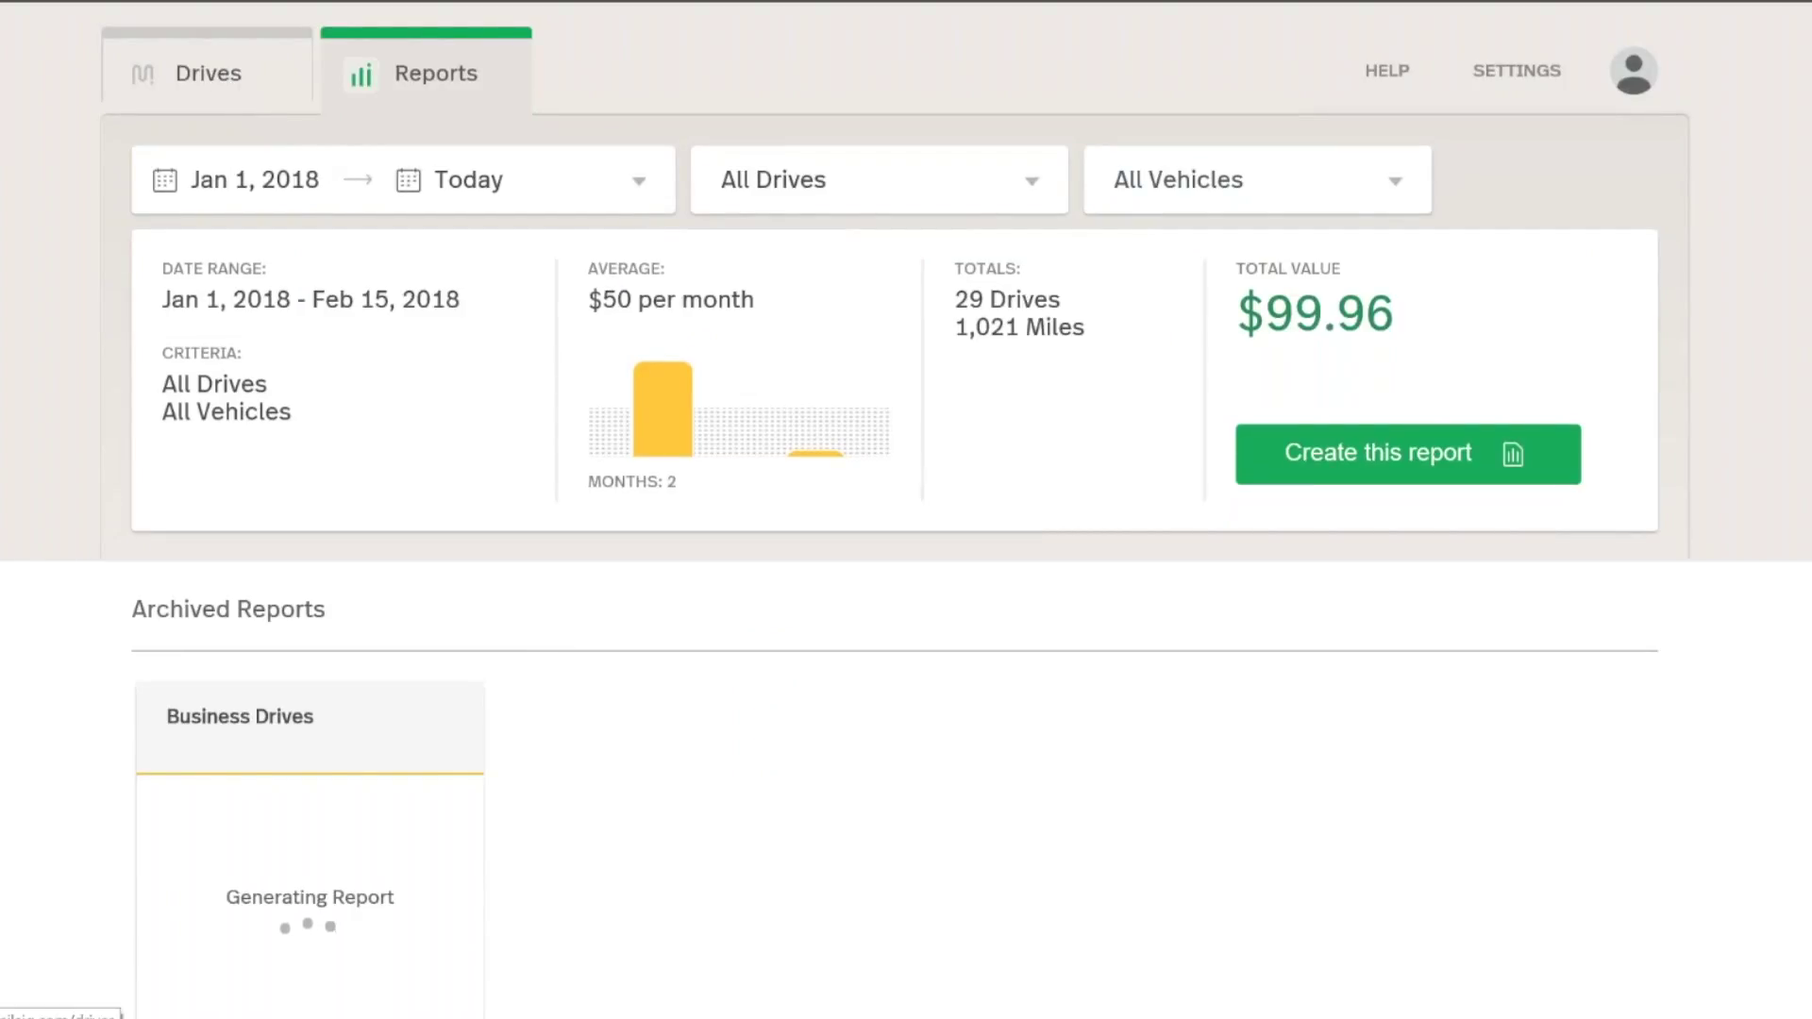
pyautogui.click(241, 82)
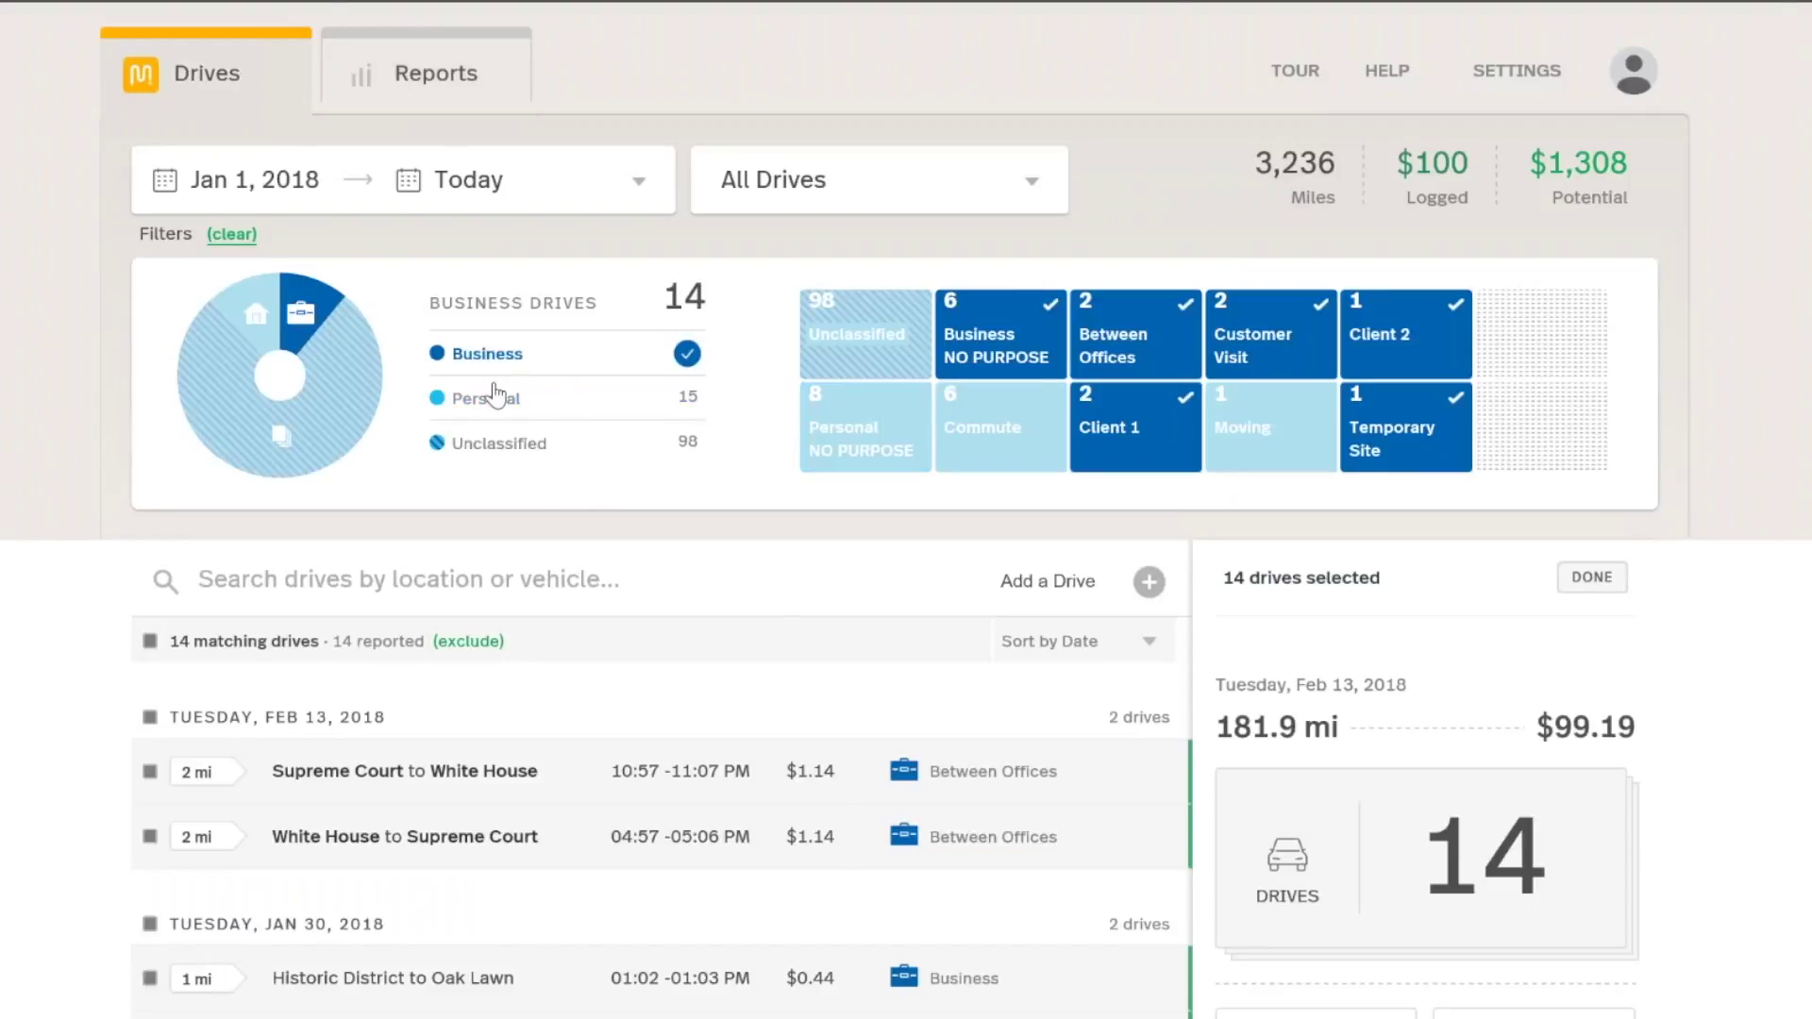
# Step: Filter to Personal drives, leaving the date range unchanged, and select all 15
pyautogui.click(493, 403)
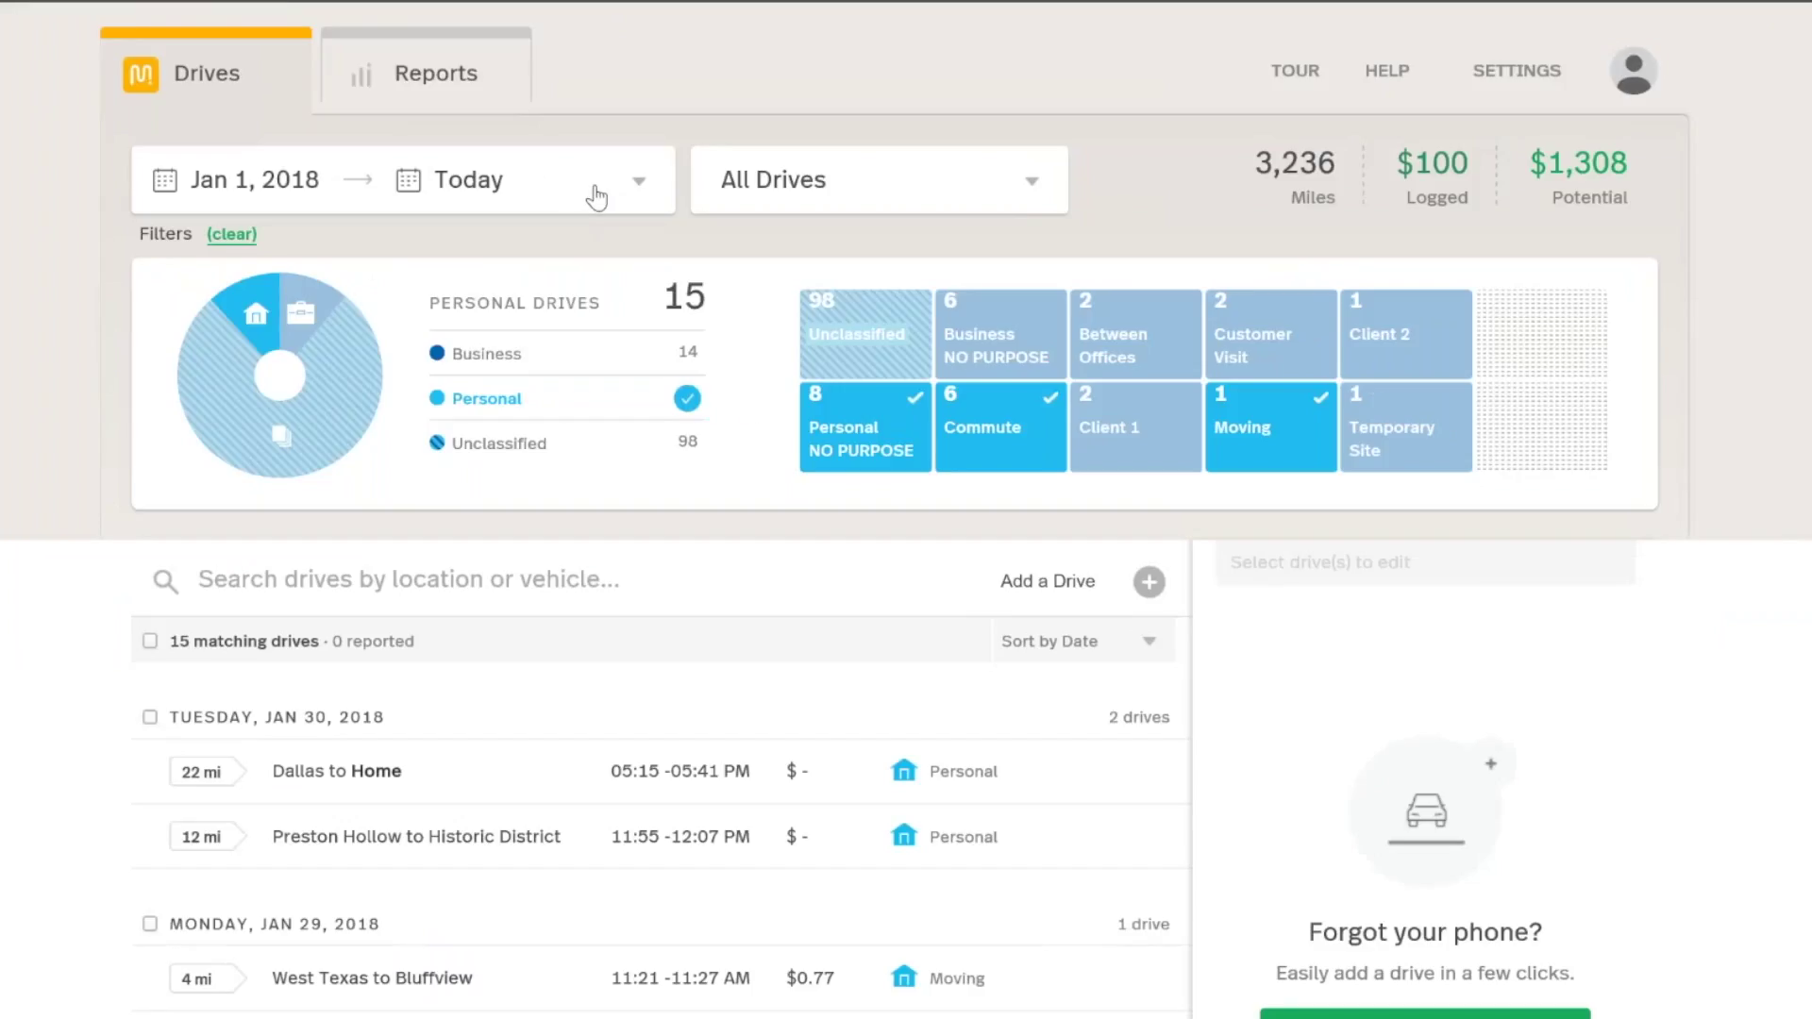
pyautogui.click(596, 197)
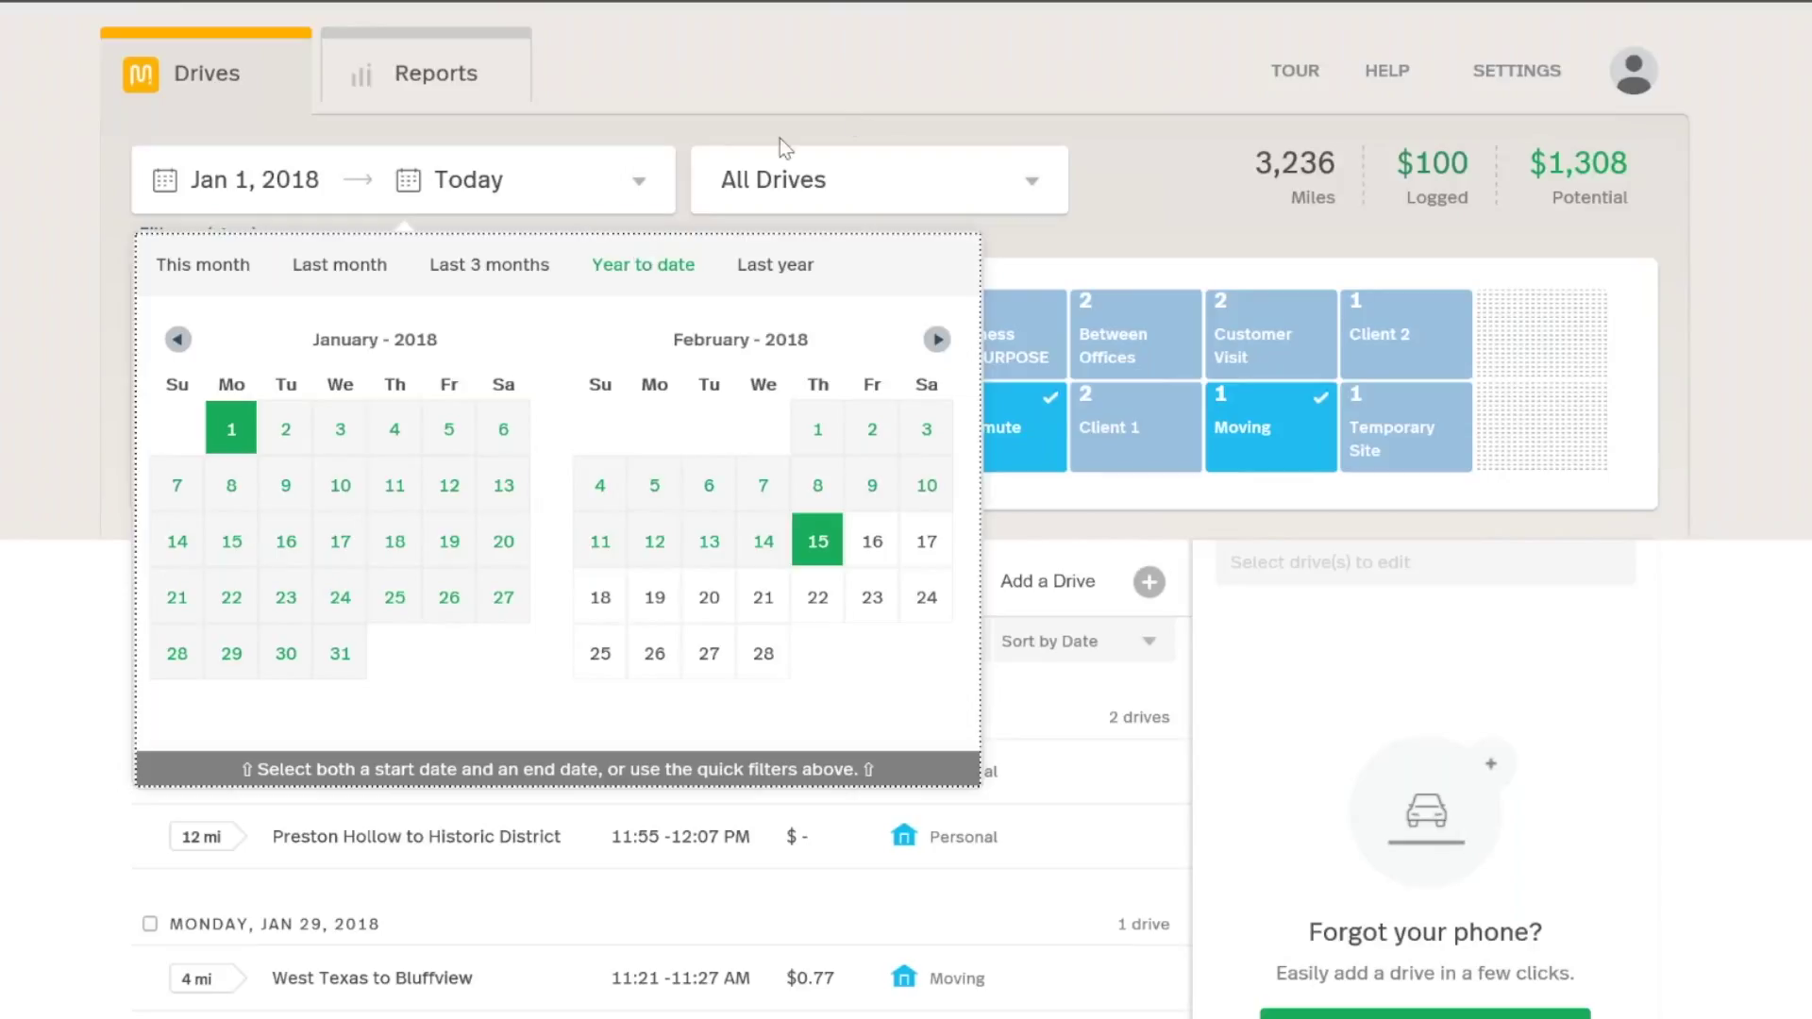
pyautogui.click(1055, 252)
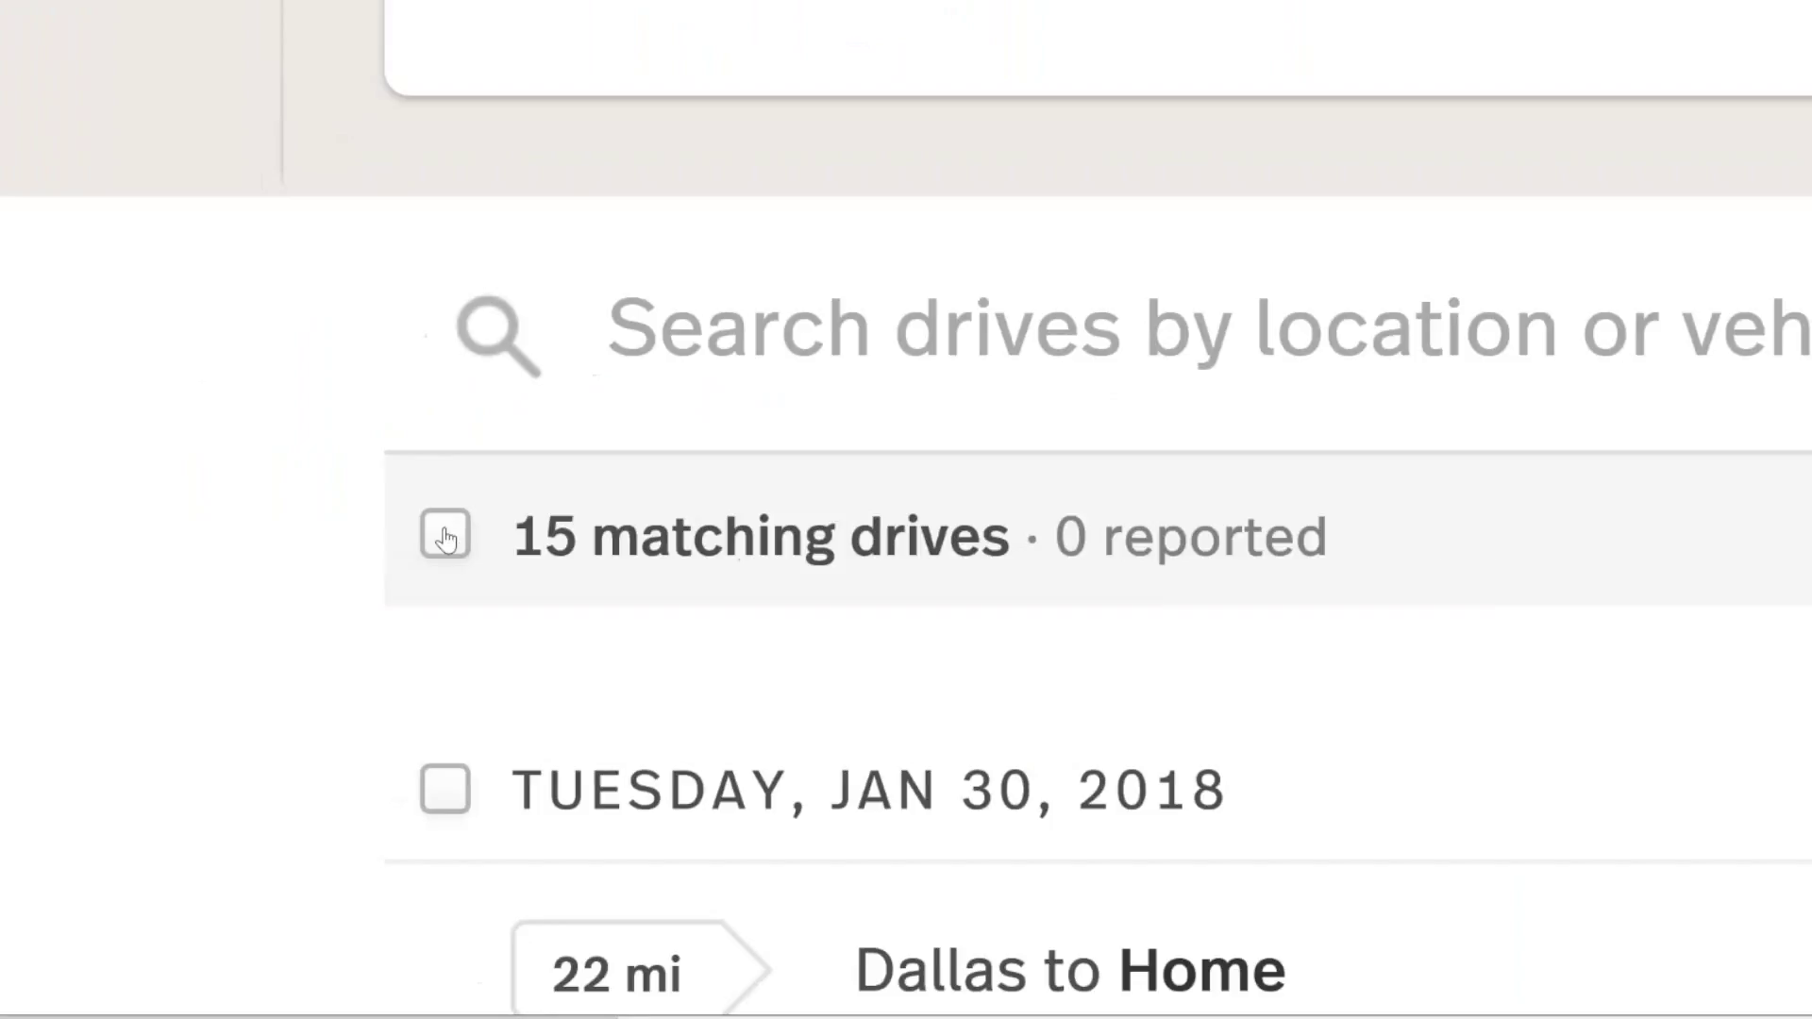
pyautogui.click(148, 640)
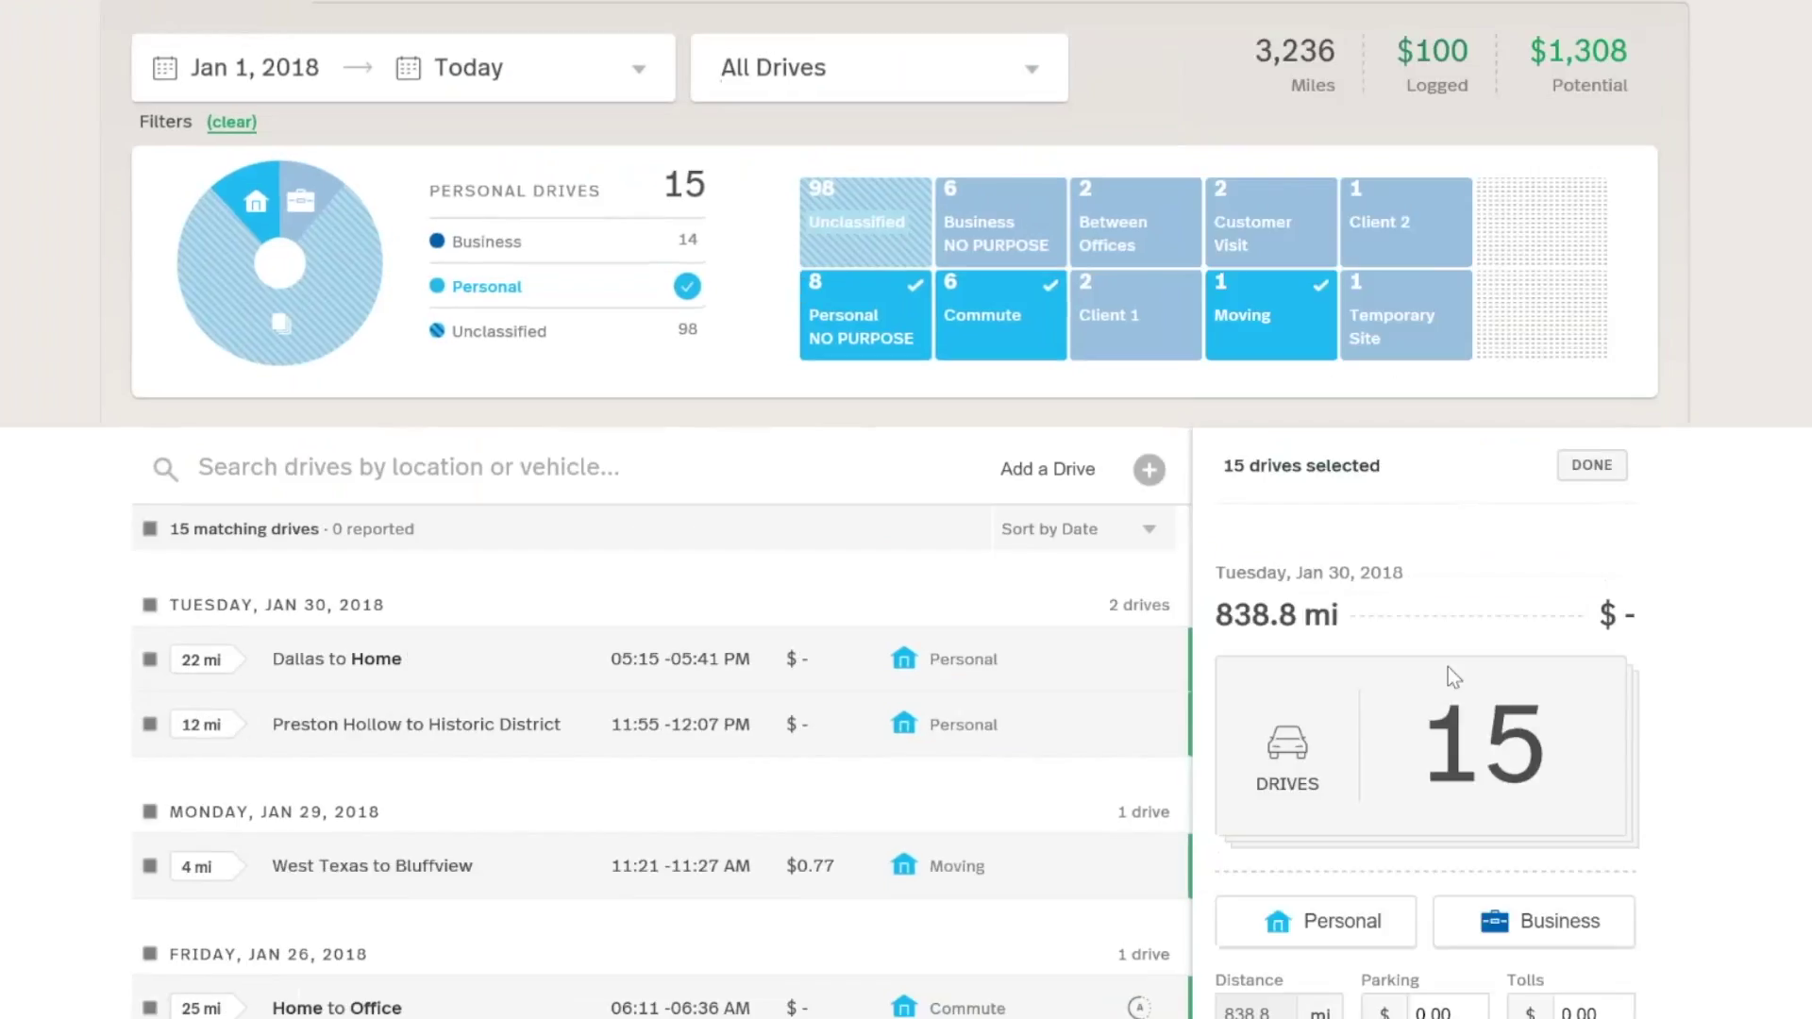
pyautogui.scroll(-1, 1449, 677)
pyautogui.scroll(-3, 1429, 722)
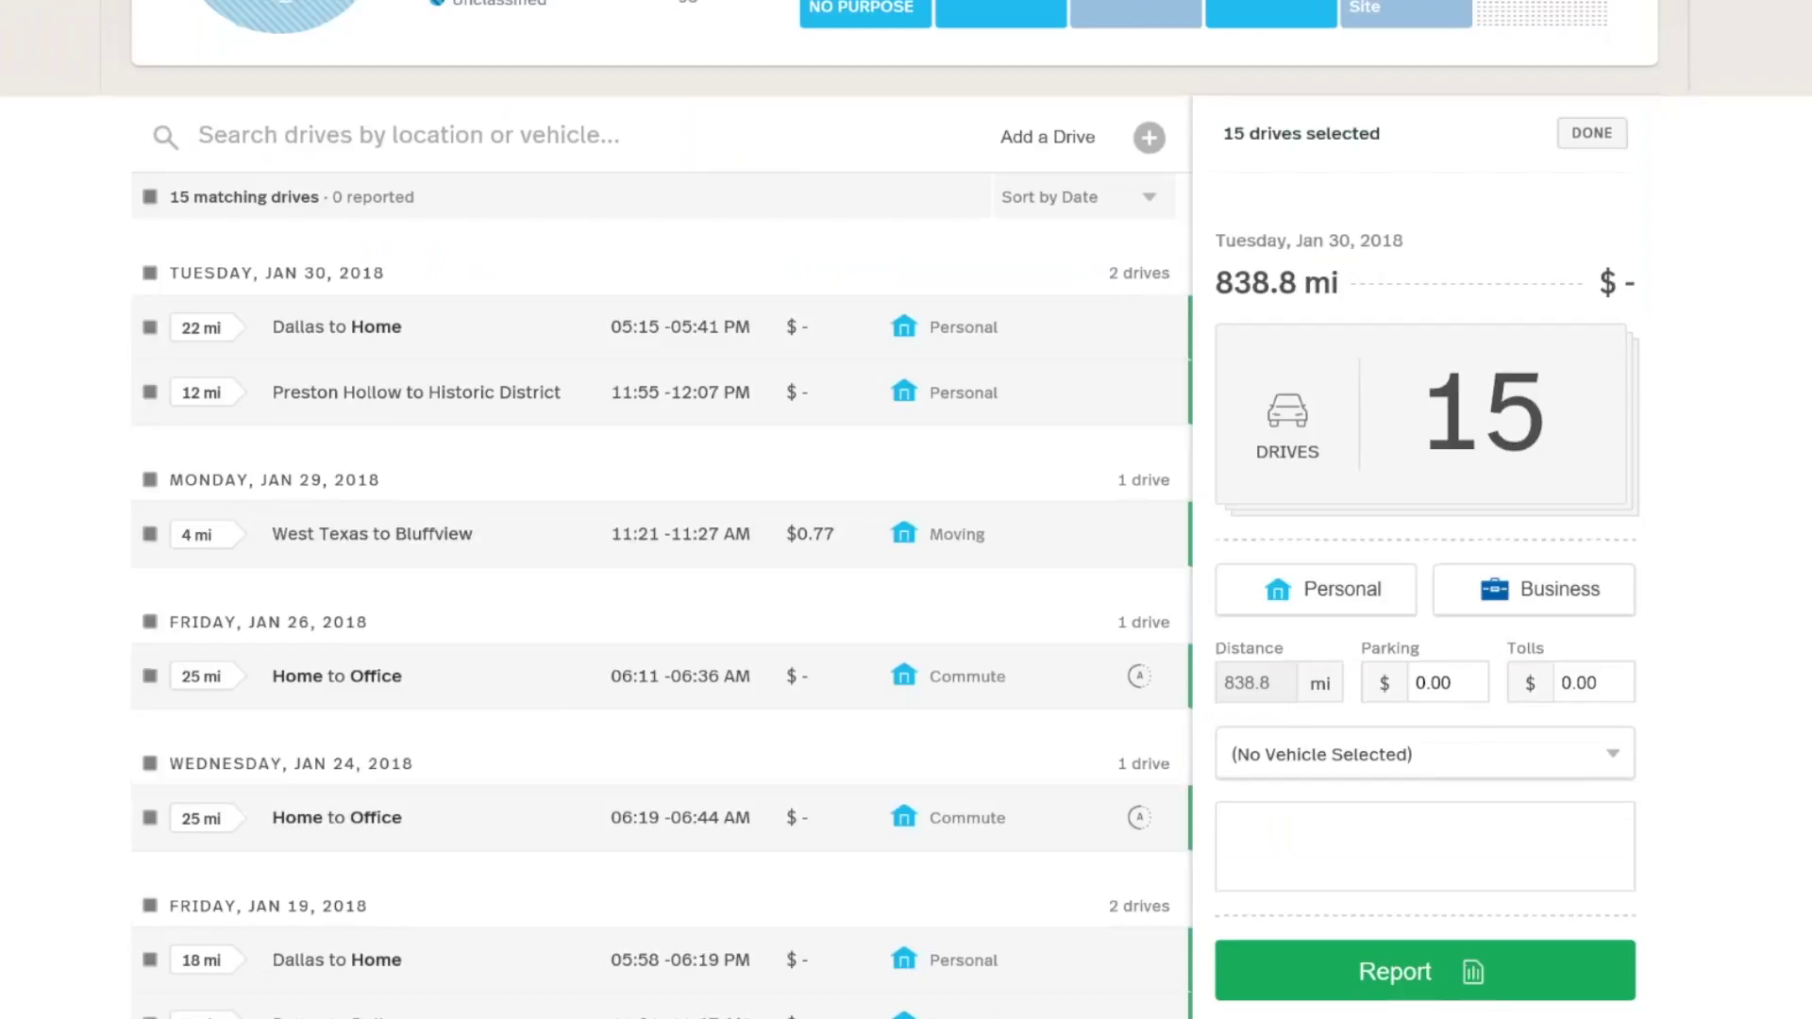